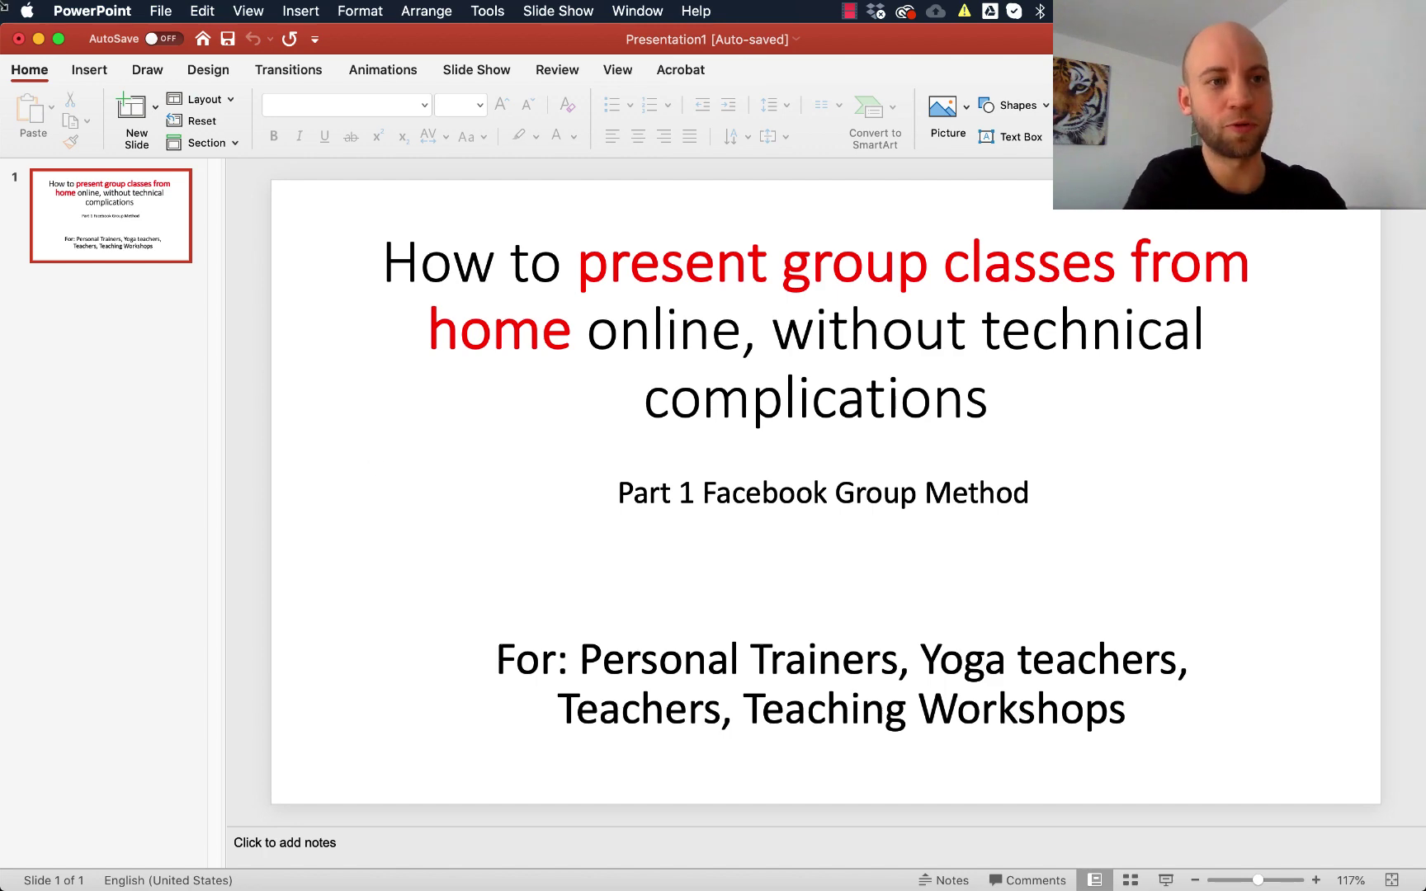
# - Switch from the PowerPoint slide to Chrome and open the Facebook home page in a new tab beside the Testing group
pyautogui.click(37, 40)
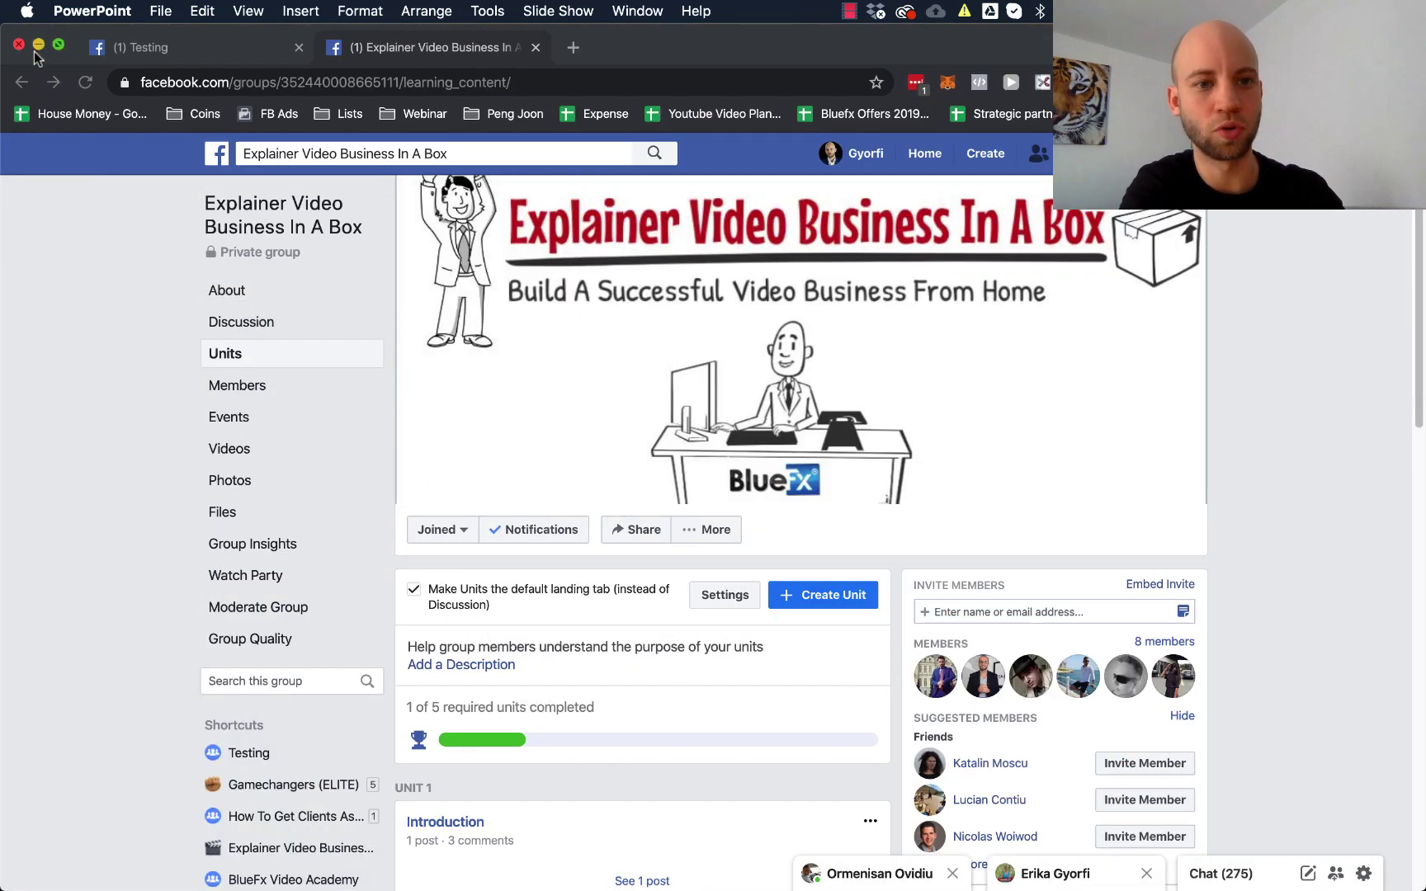
pyautogui.click(193, 47)
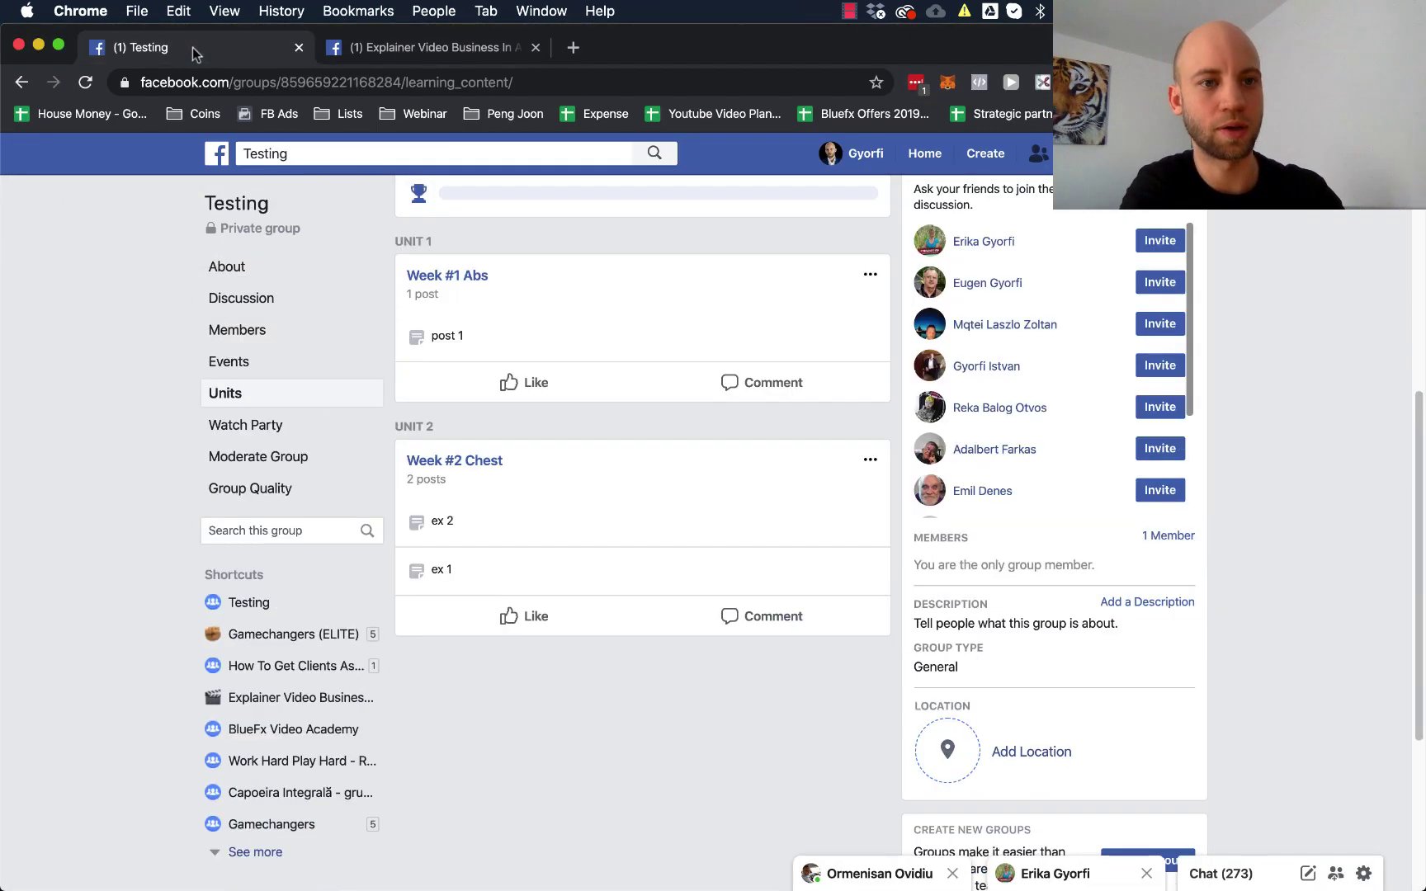
pyautogui.keyDown('super'); pyautogui.click(219, 162); pyautogui.keyUp('super')
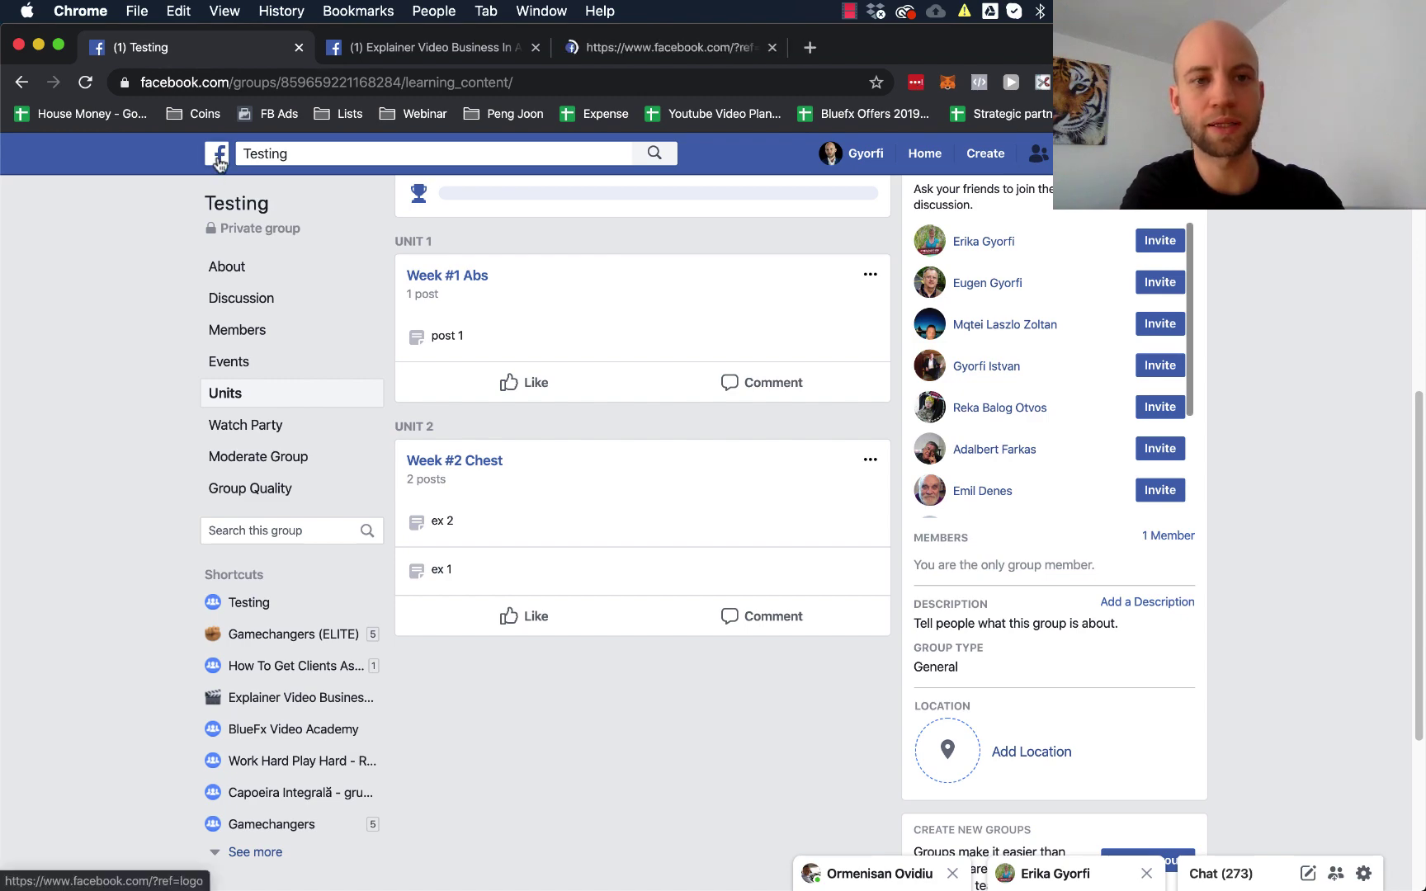
pyautogui.click(660, 52)
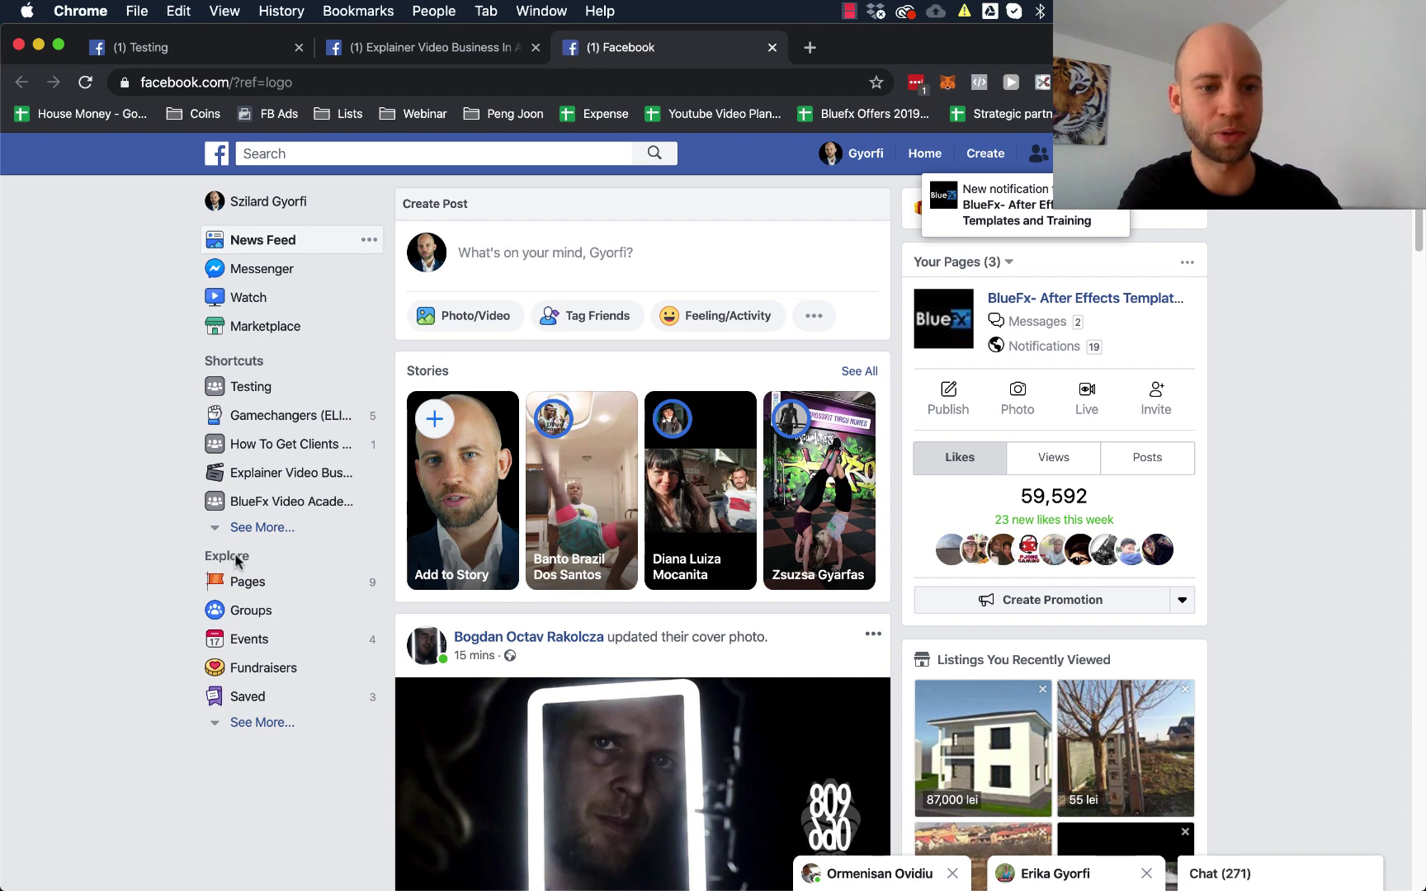
# - Start a new group from Facebook's Groups page and name it Test Students
pyautogui.click(251, 615)
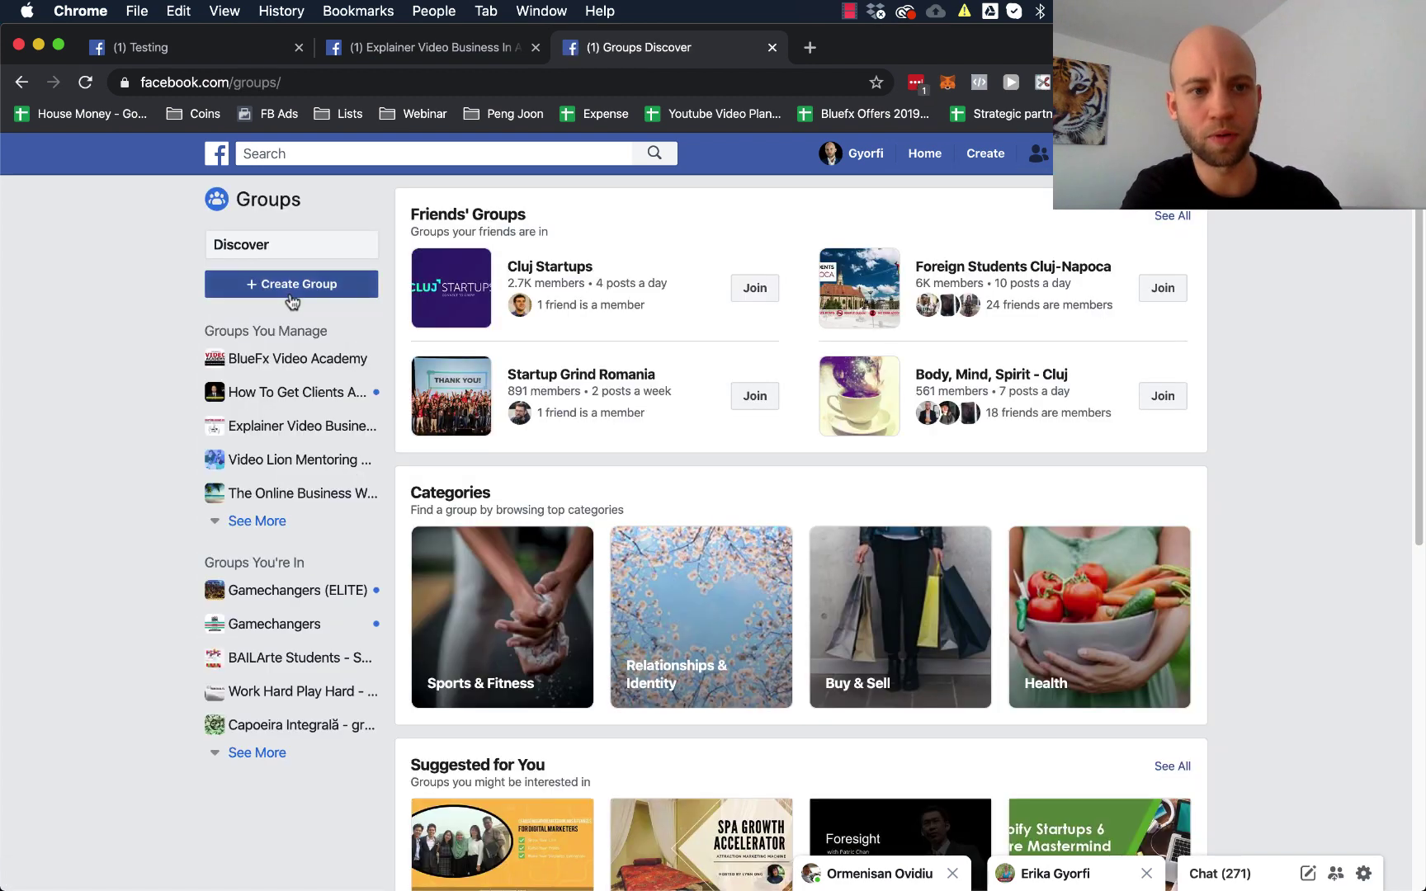
pyautogui.click(324, 289)
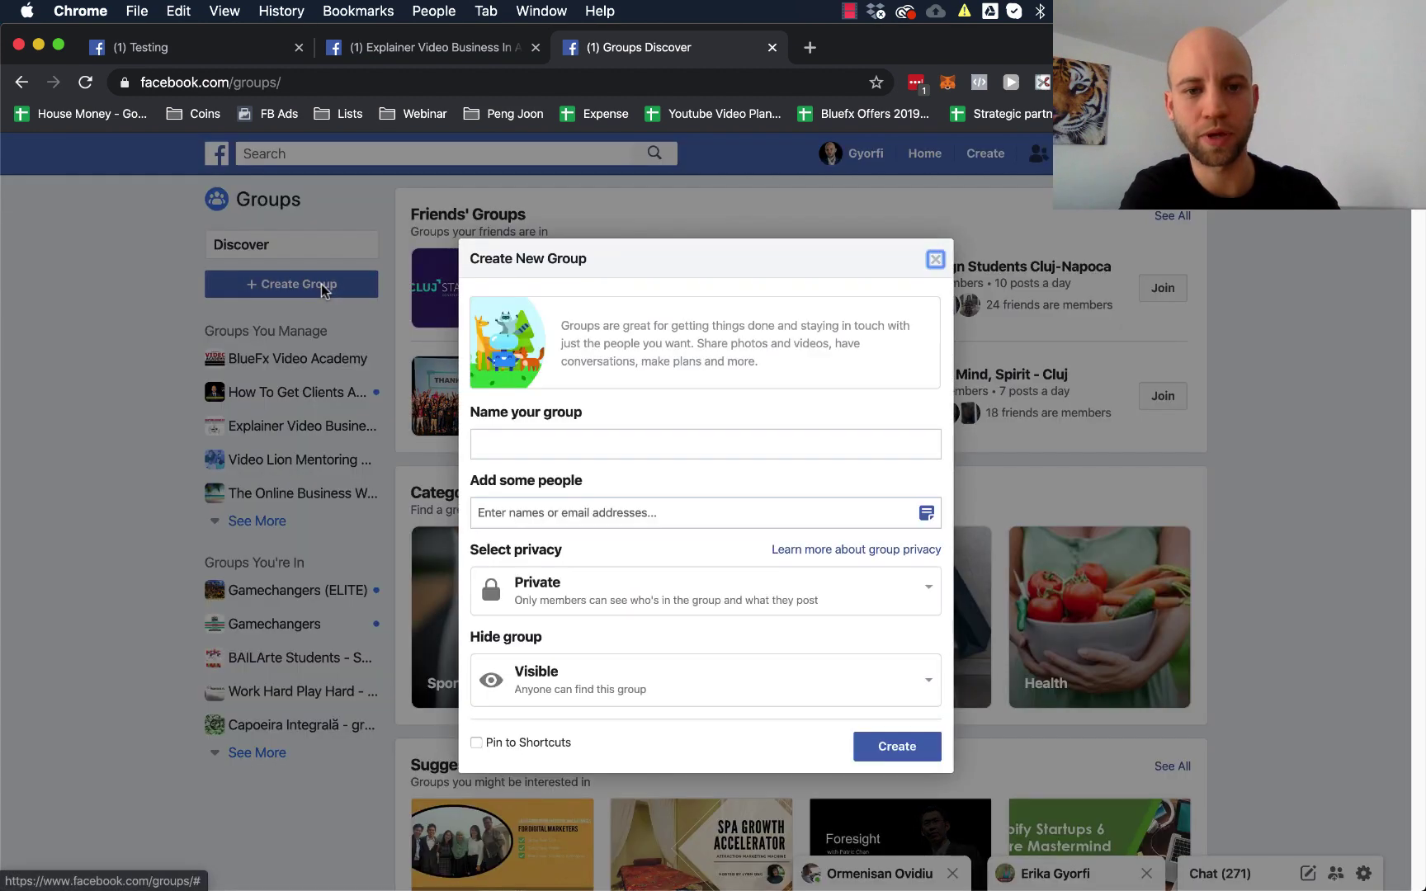
pyautogui.click(556, 447)
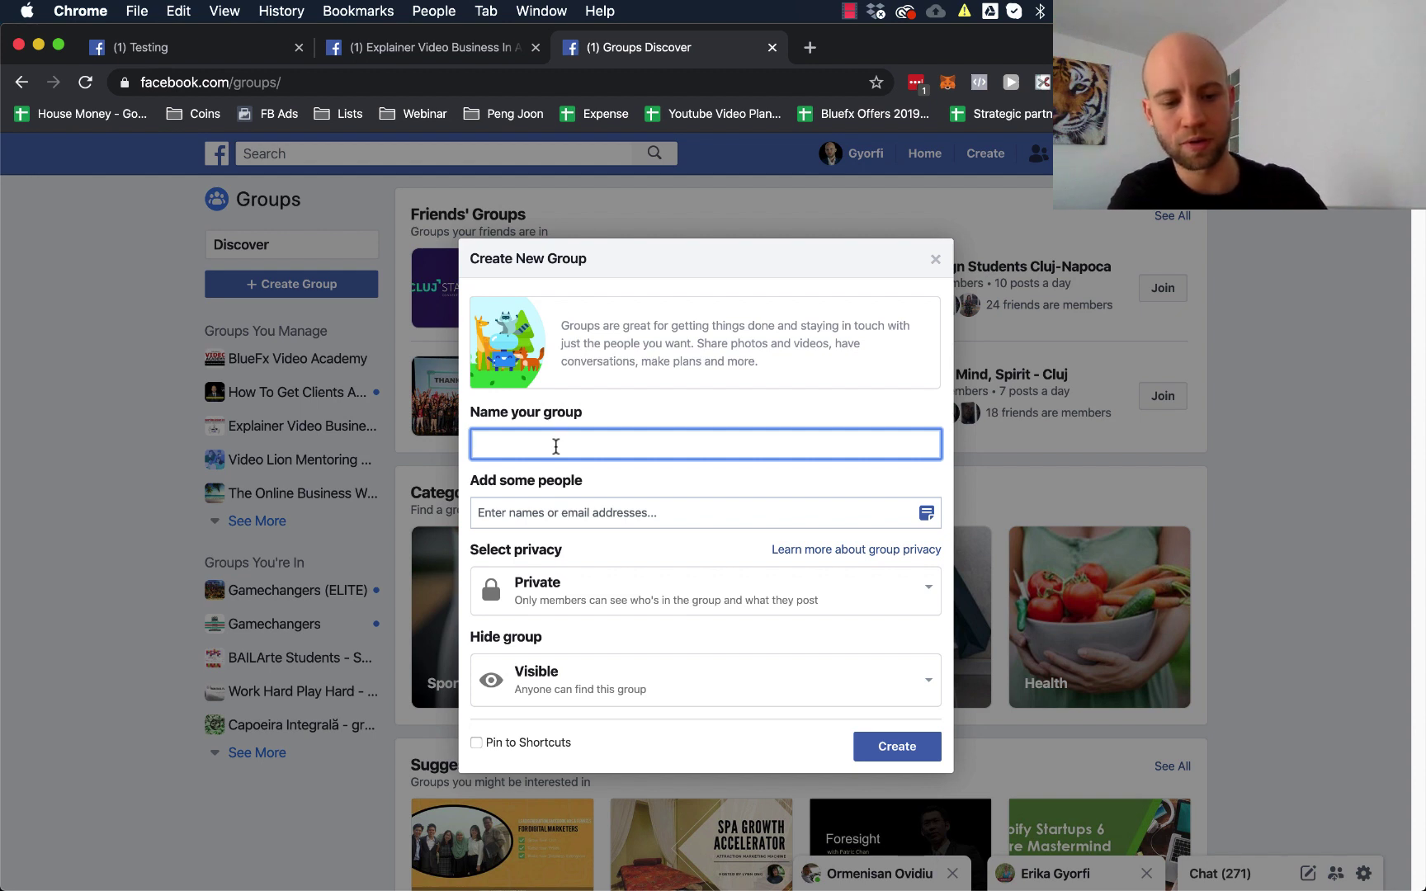
pyautogui.write('Test')
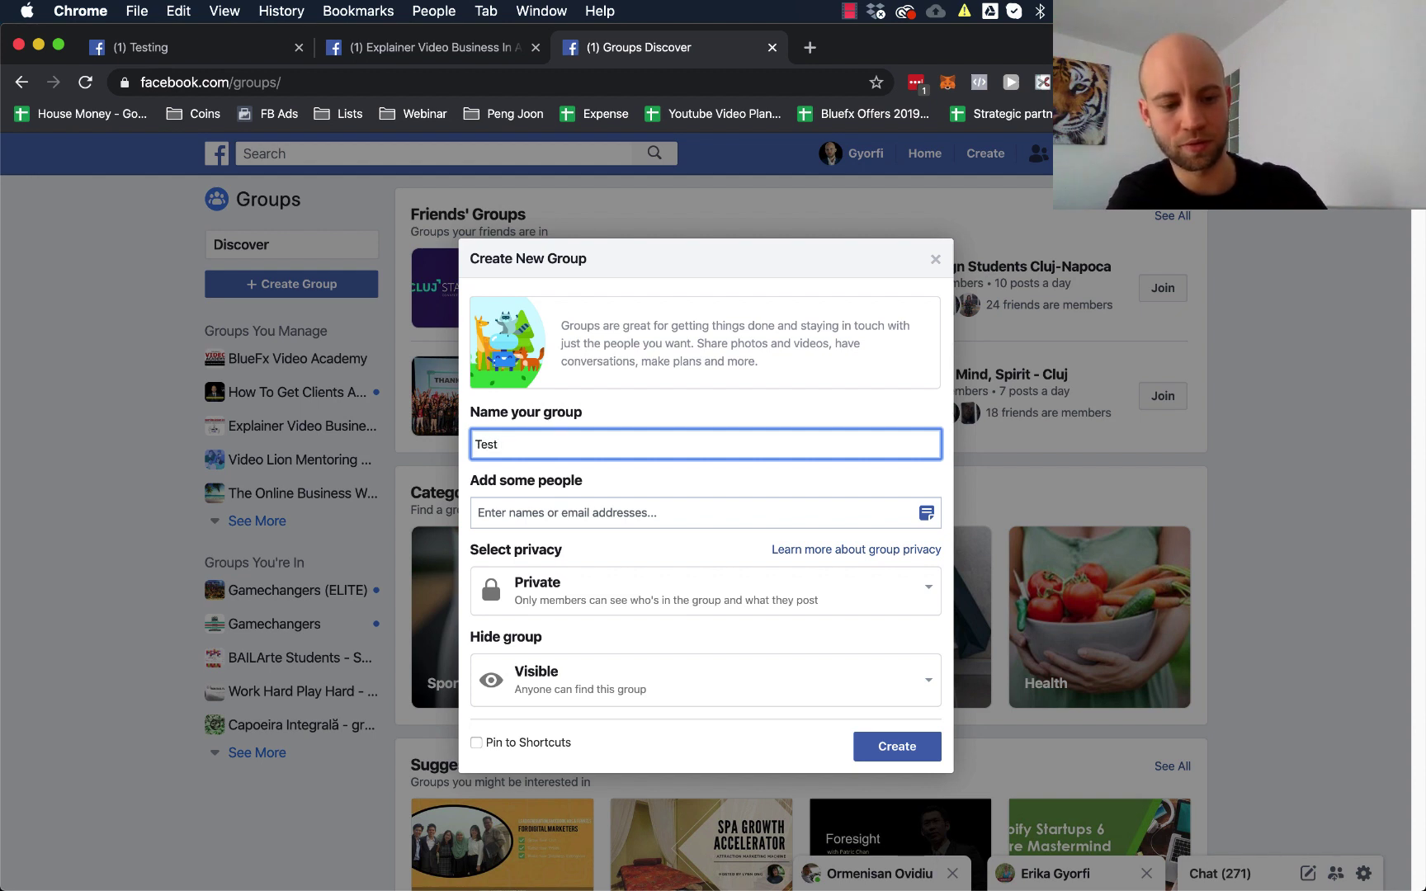
pyautogui.write(' Studen')
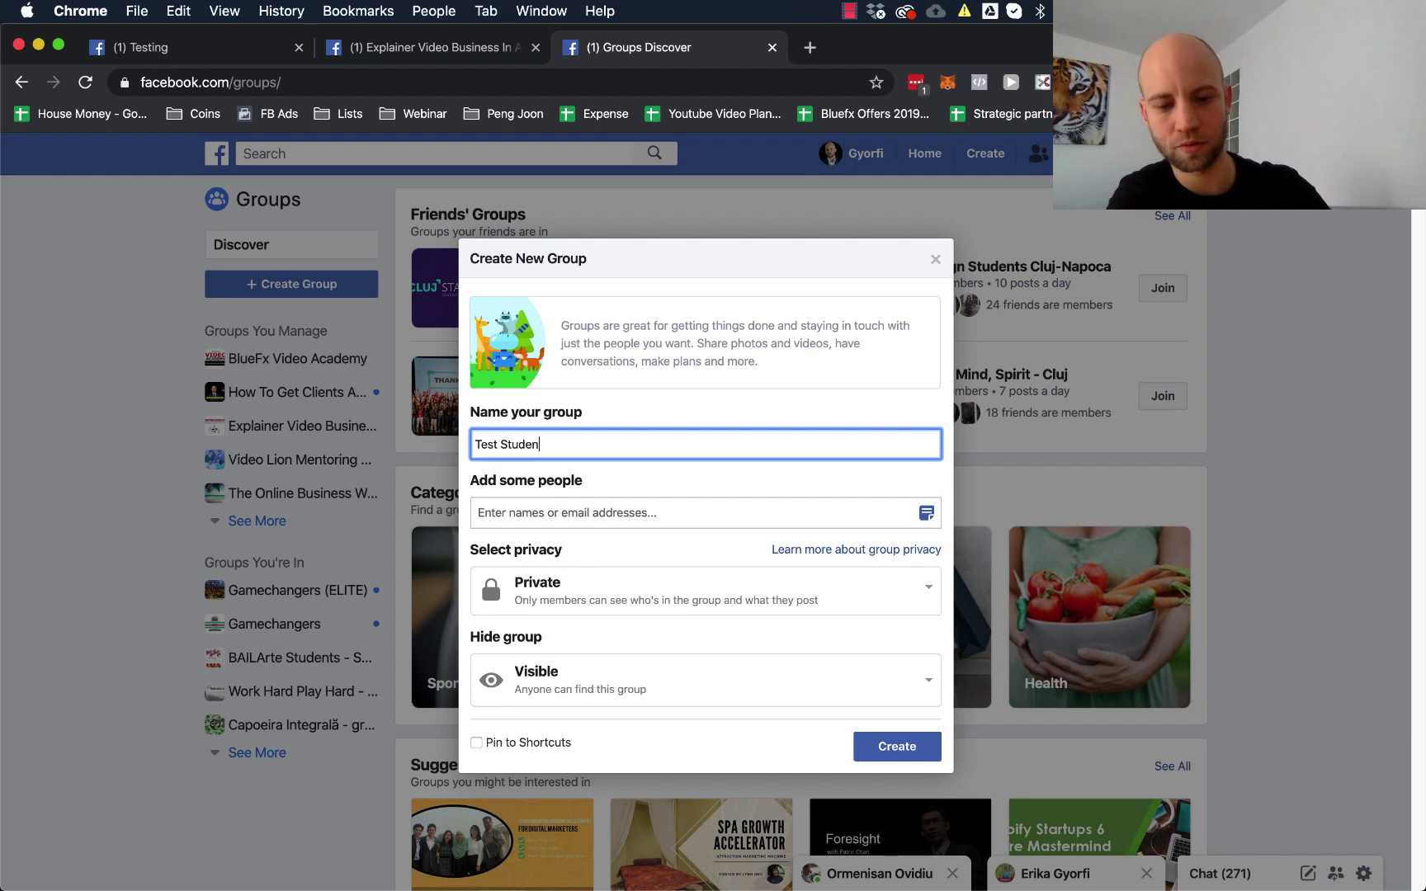
pyautogui.write('ts')
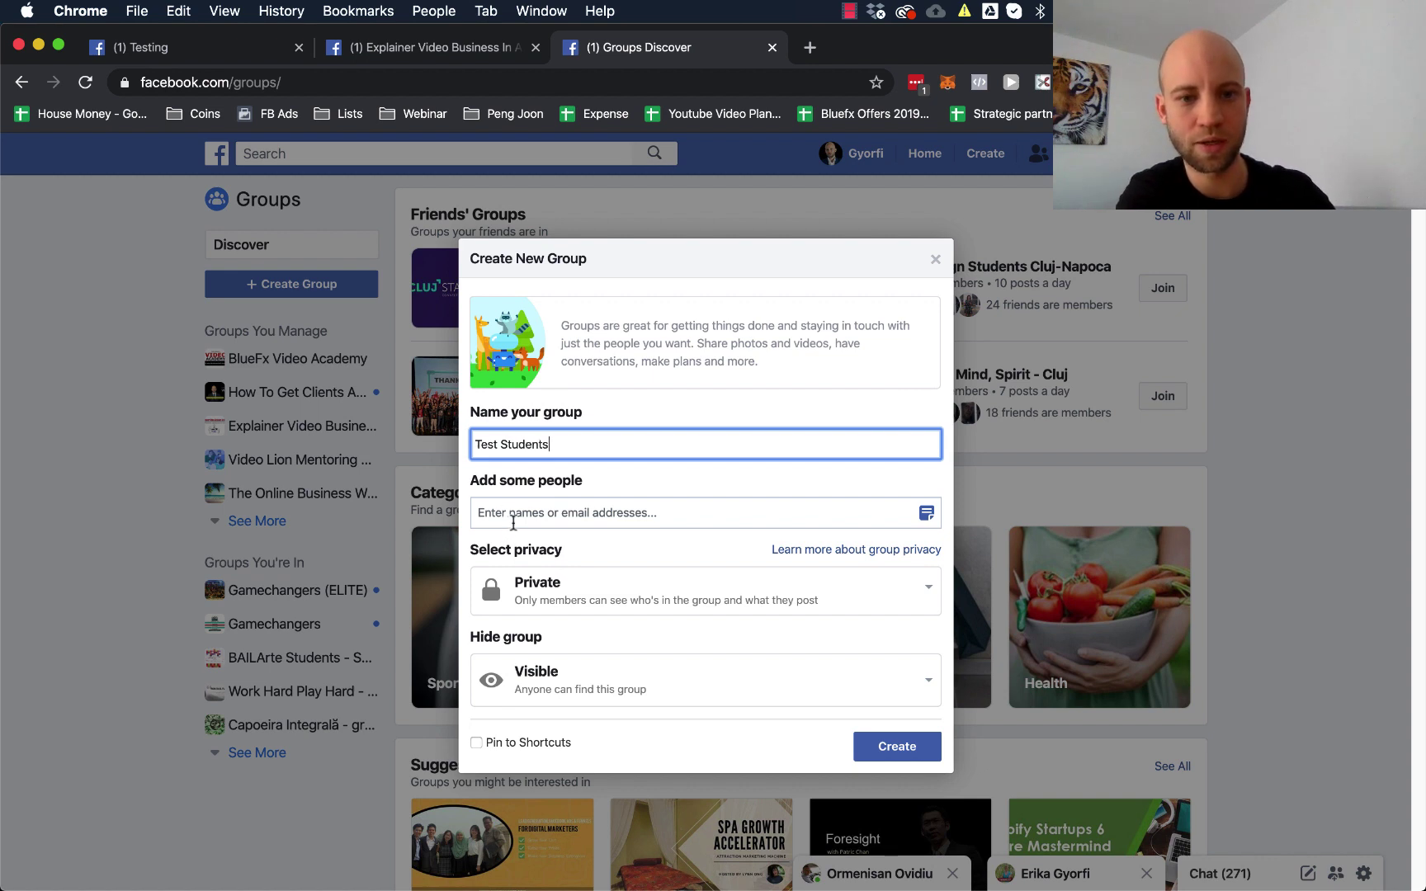
# - Leave the new group's people field empty and choose Private as its privacy setting
pyautogui.click(513, 513)
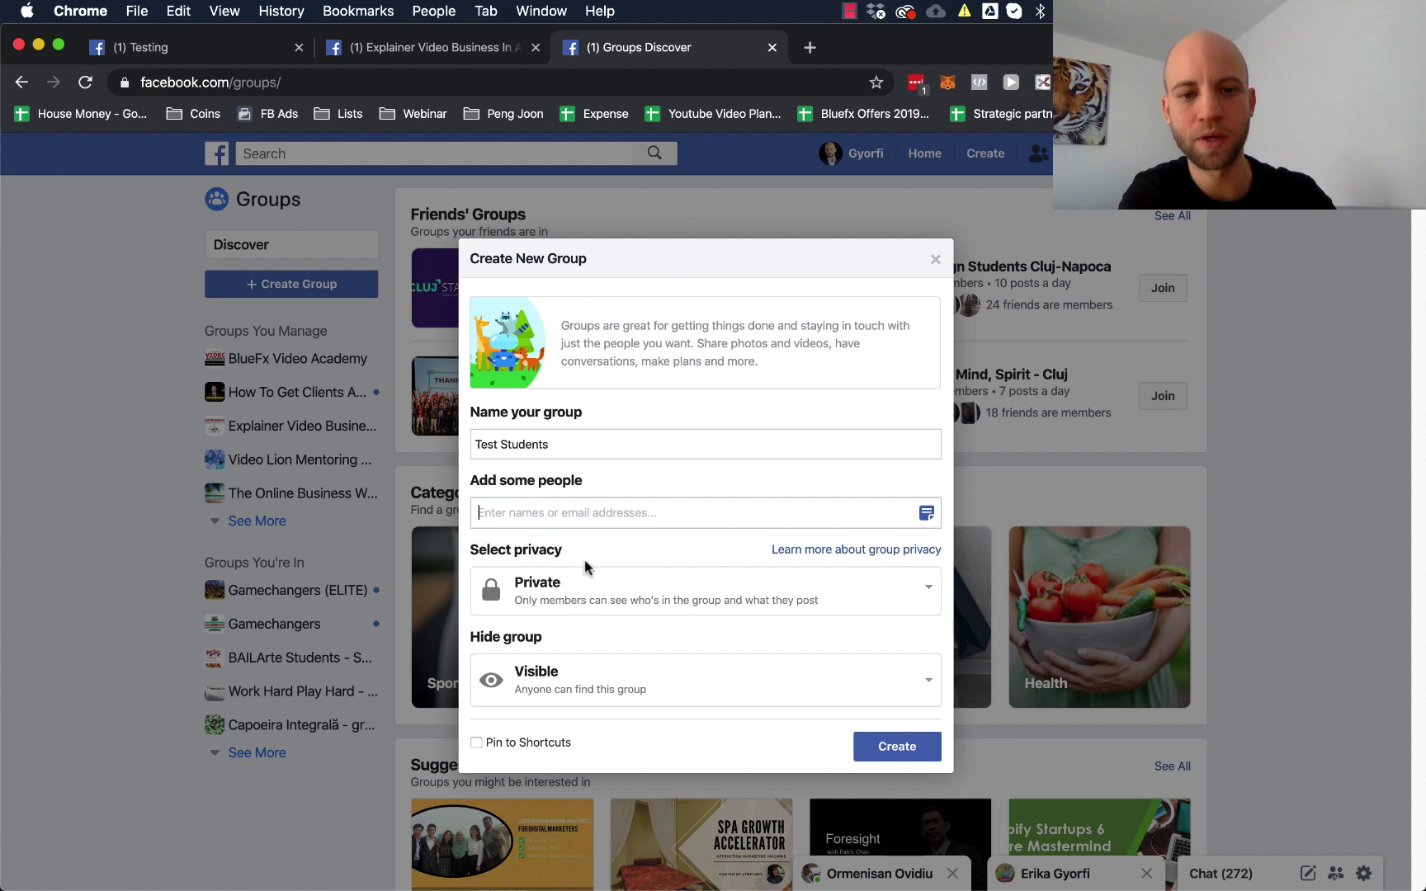
pyautogui.click(601, 600)
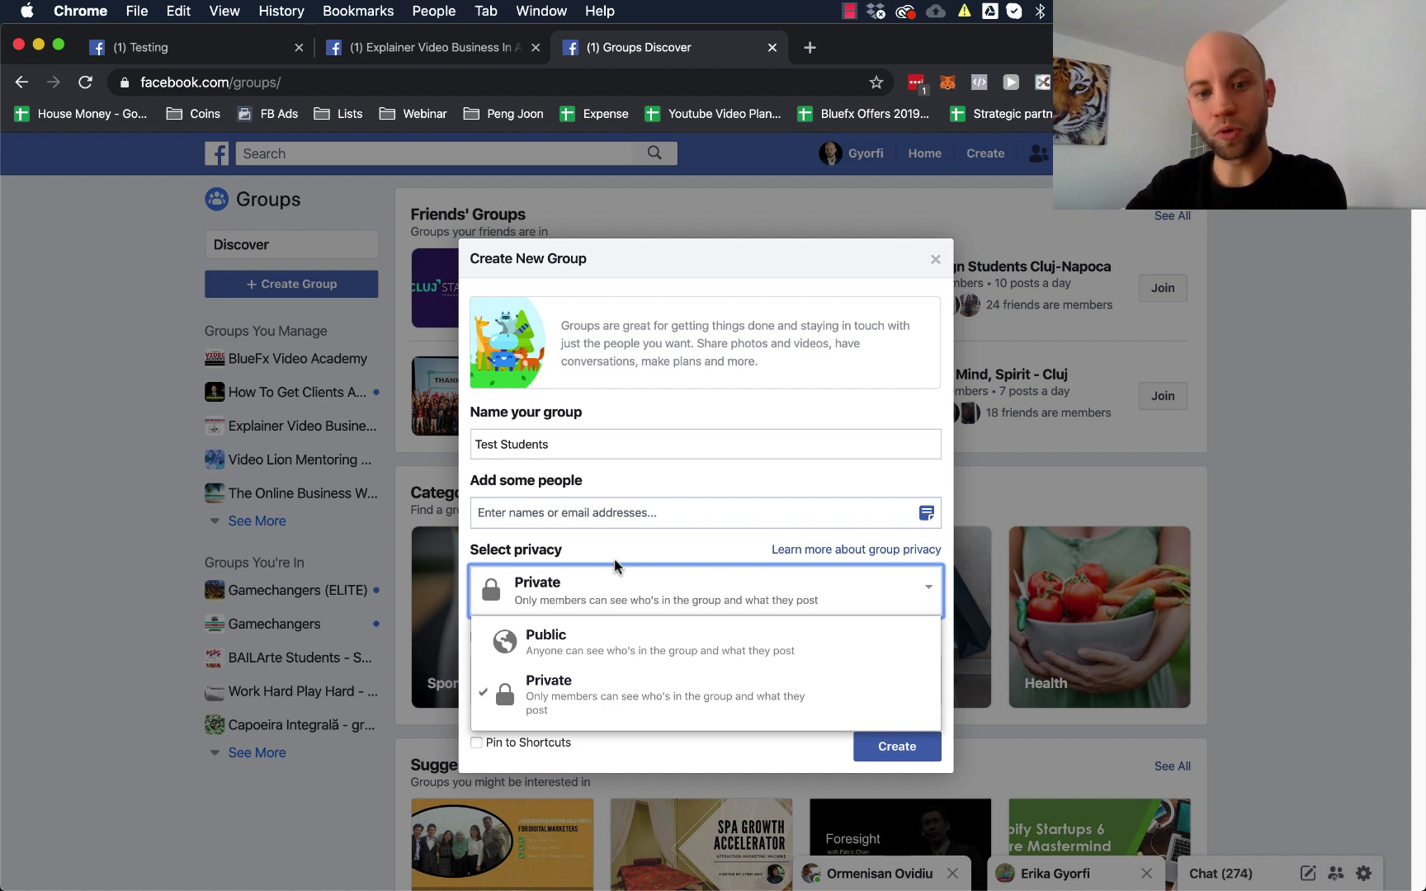
pyautogui.click(539, 587)
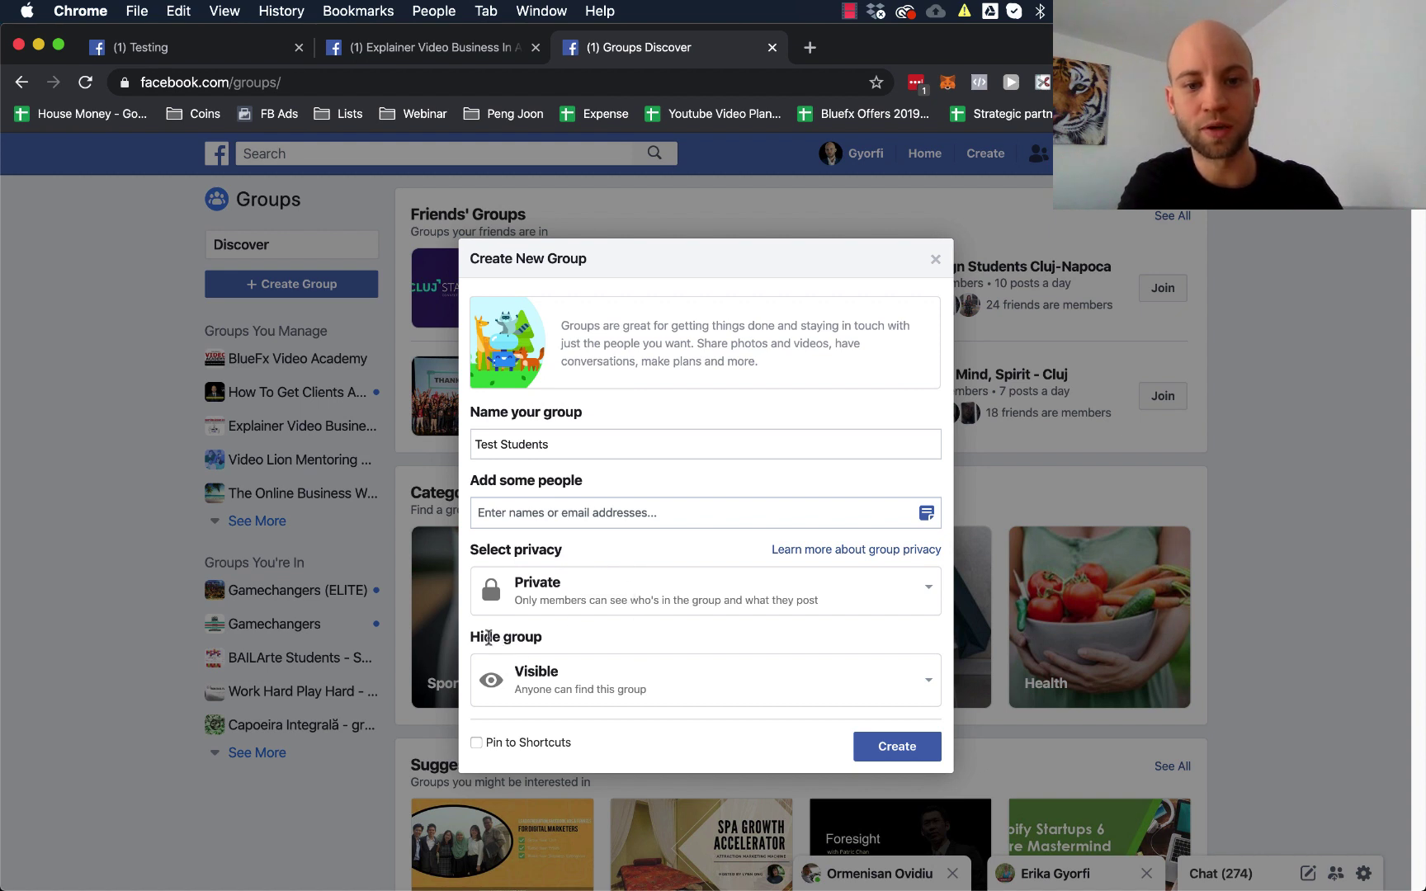
# - Keep the group Visible so anyone can find it, and create it pinned to shortcuts
pyautogui.moveTo(489, 637); pyautogui.dragTo(542, 637)
pyautogui.press('super+ctrl+d')
pyautogui.click(626, 644)
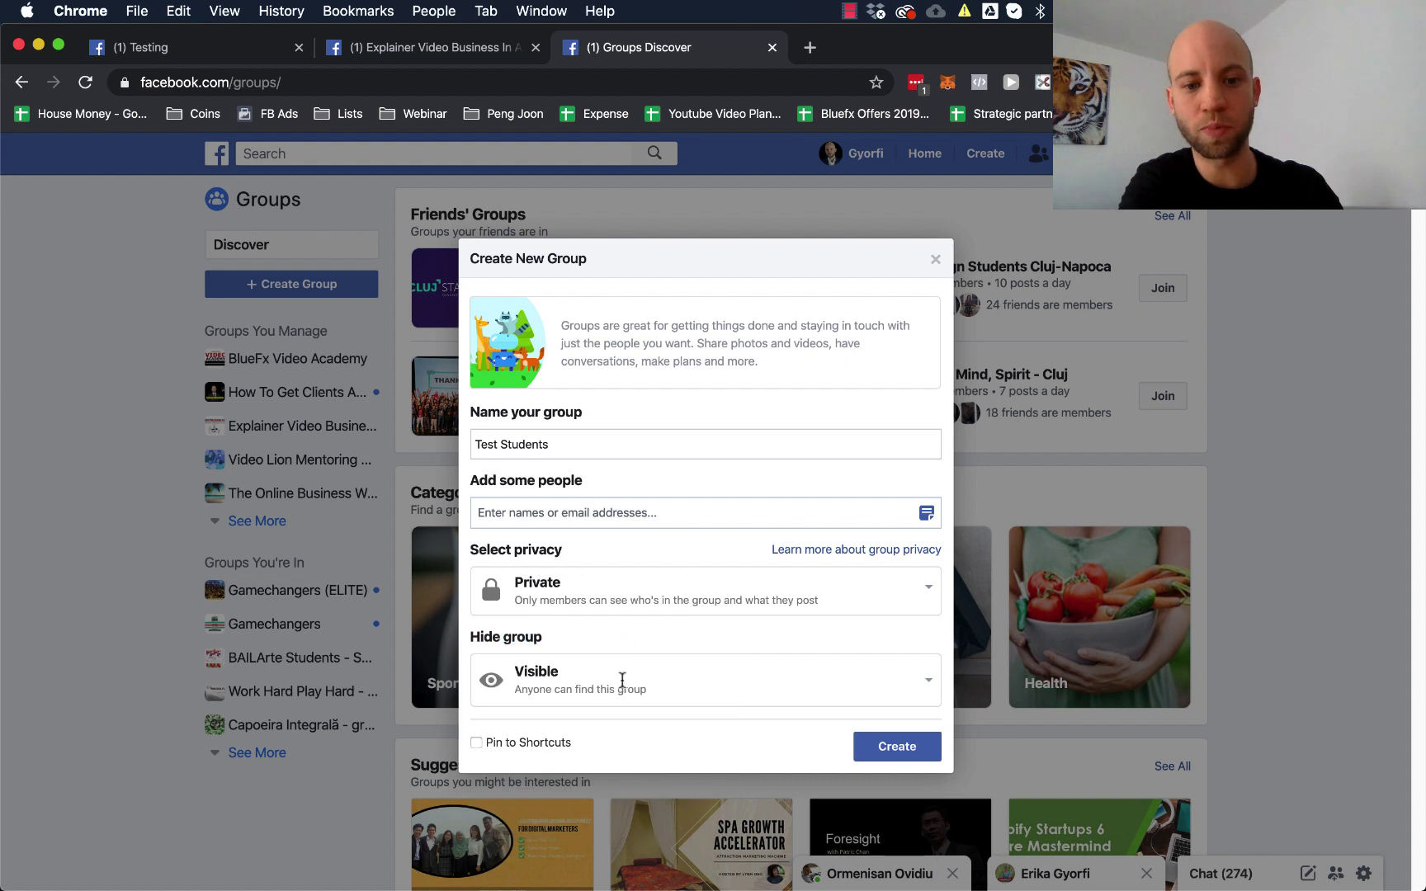
pyautogui.click(623, 679)
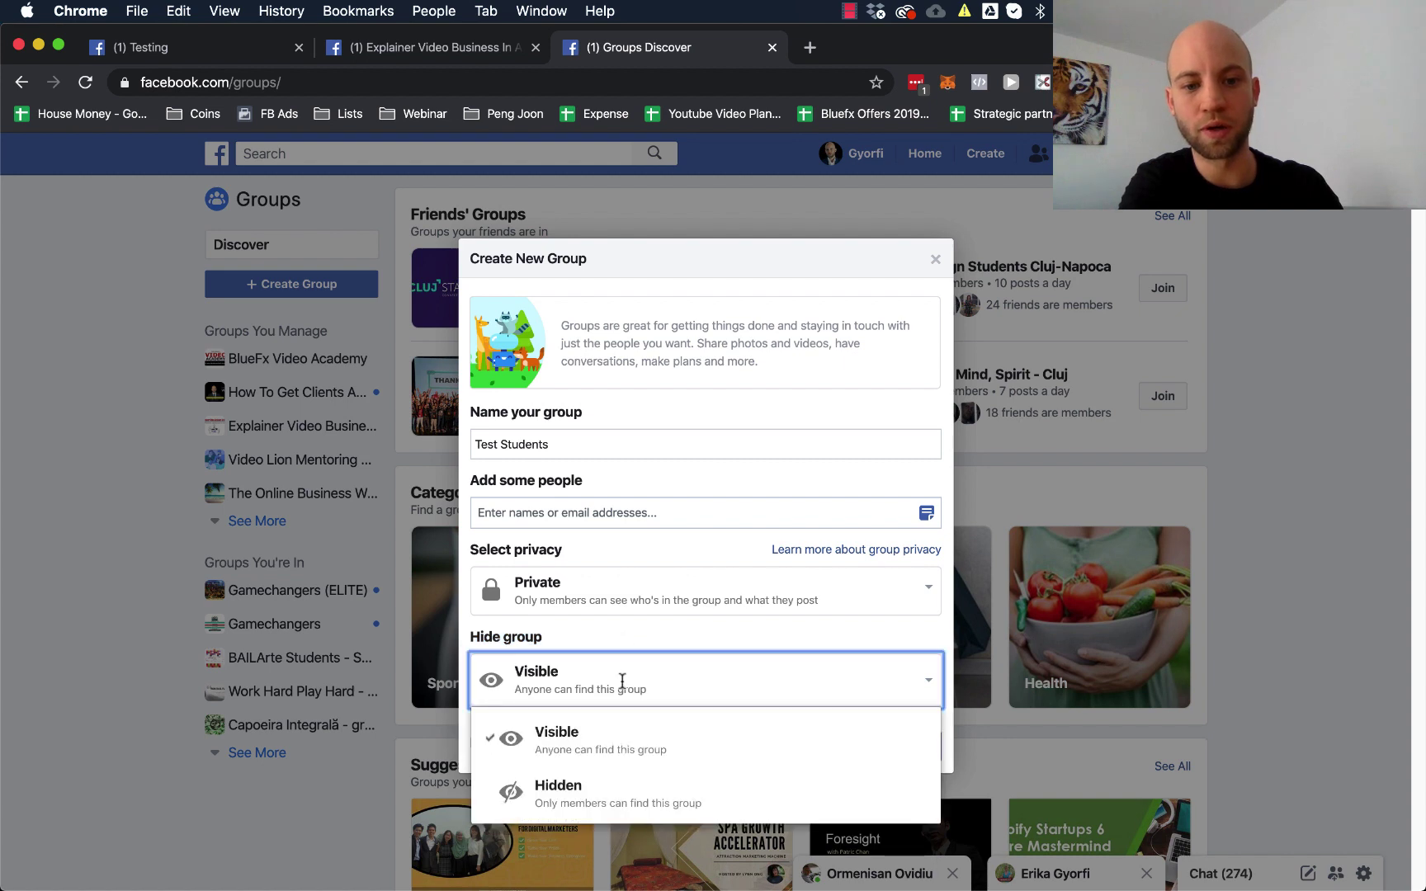
pyautogui.click(570, 738)
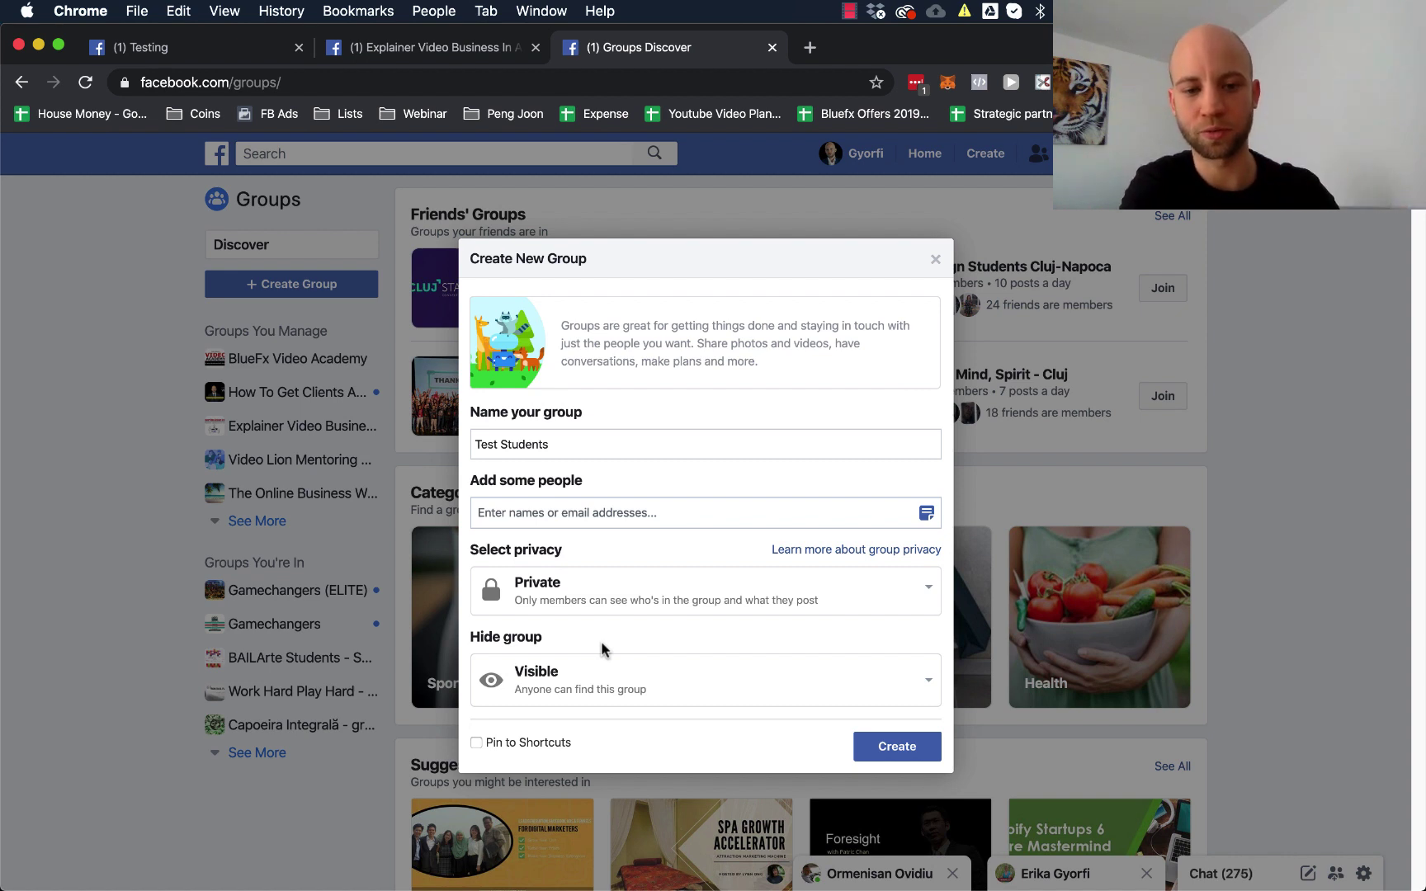
pyautogui.click(478, 744)
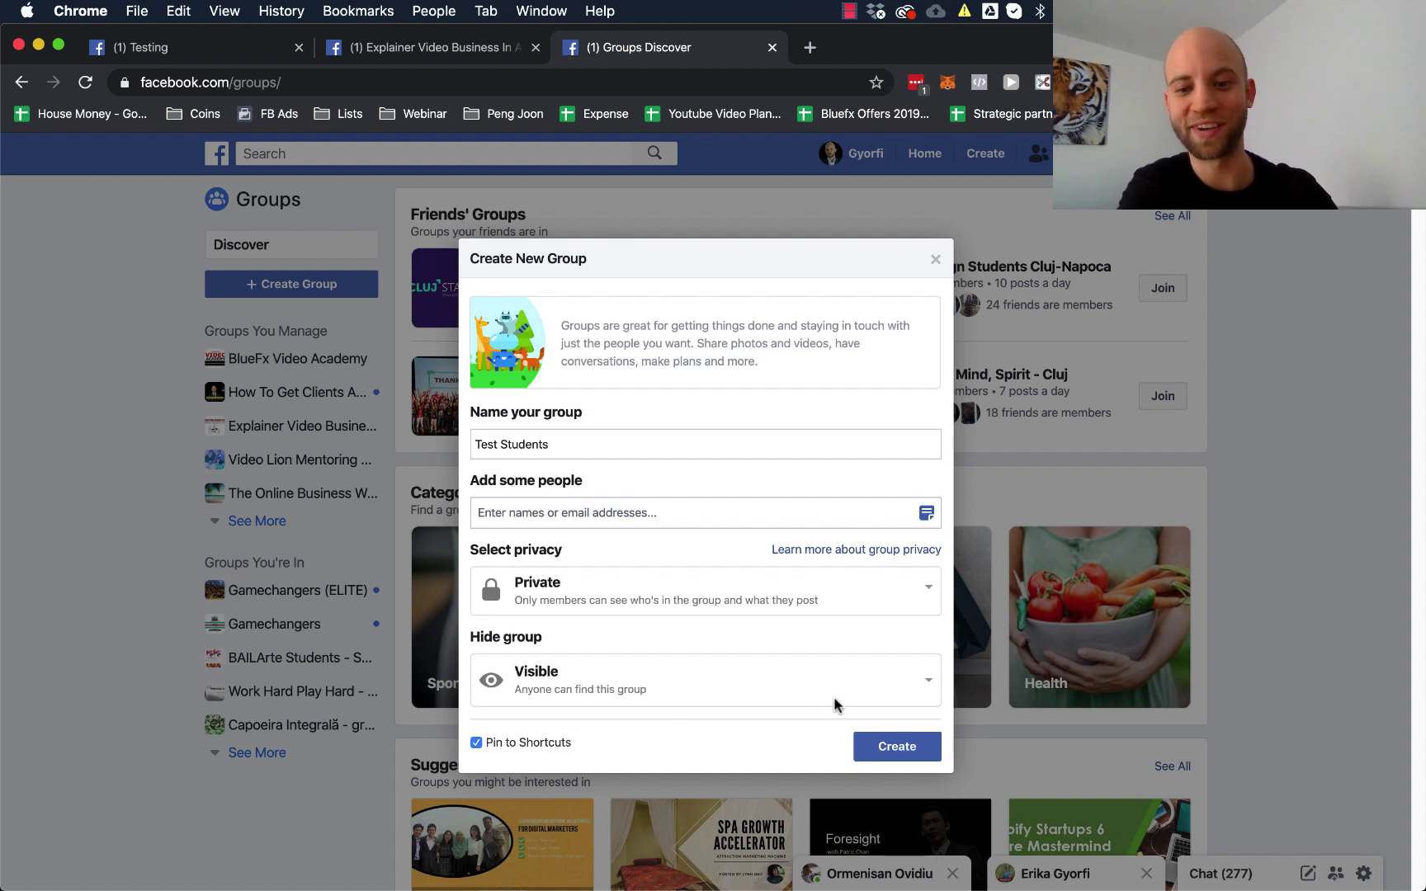
pyautogui.click(899, 759)
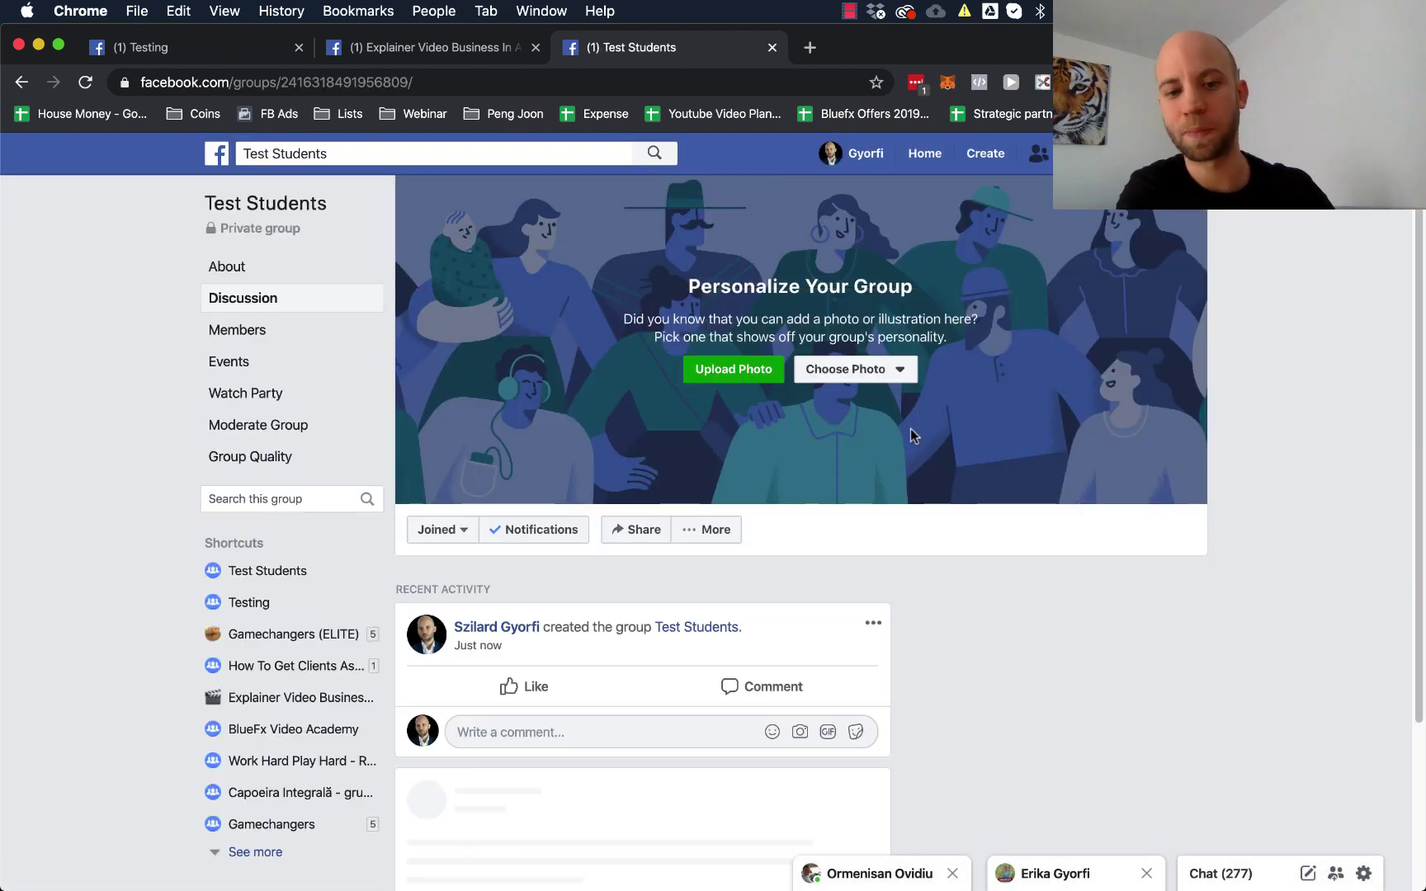
# - Review the extra post options in the Test Students group and start setting up a live video
pyautogui.scroll(-5, 911, 428)
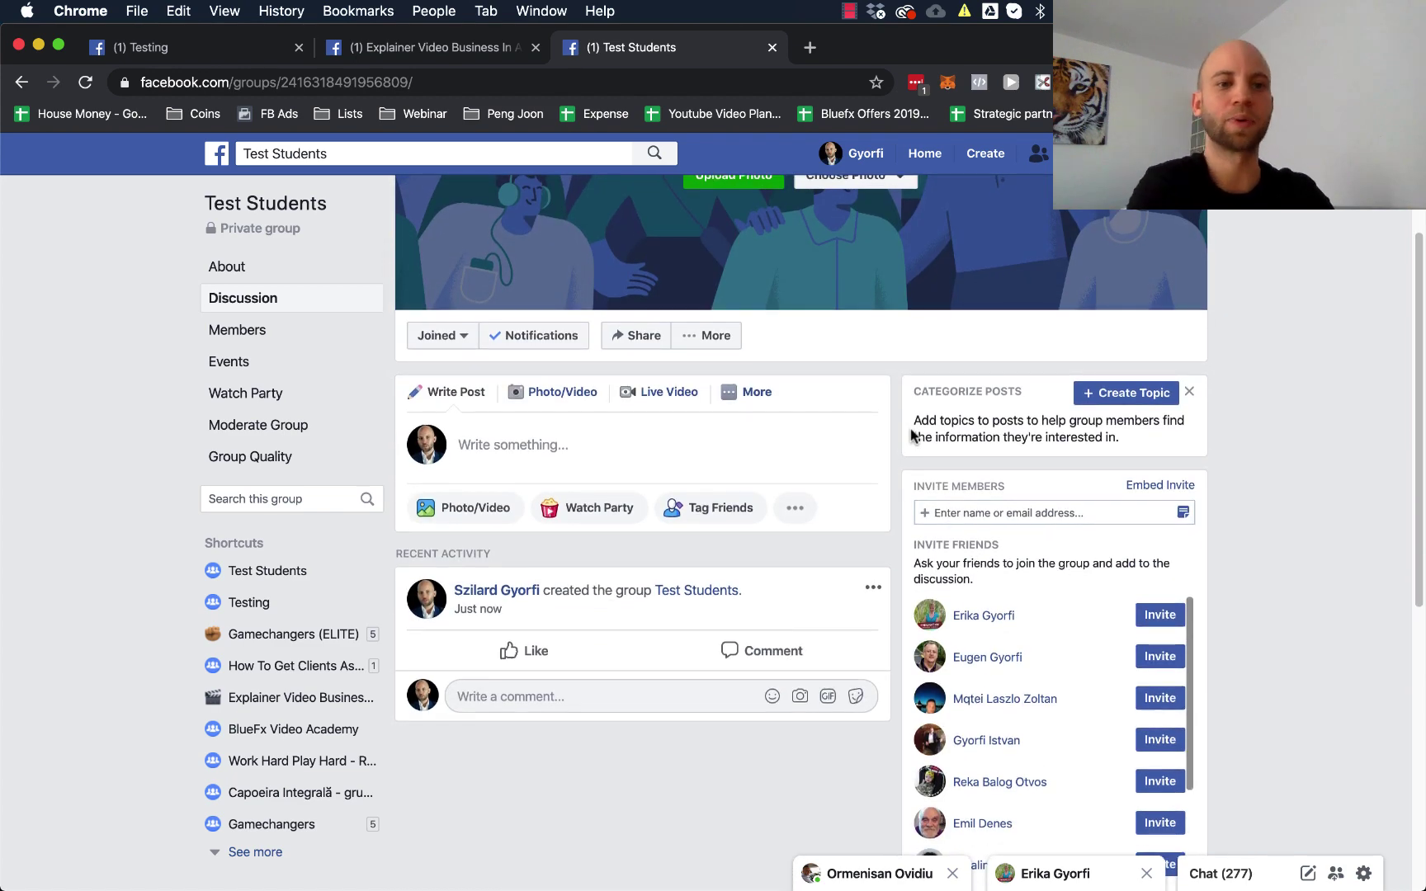
pyautogui.click(757, 391)
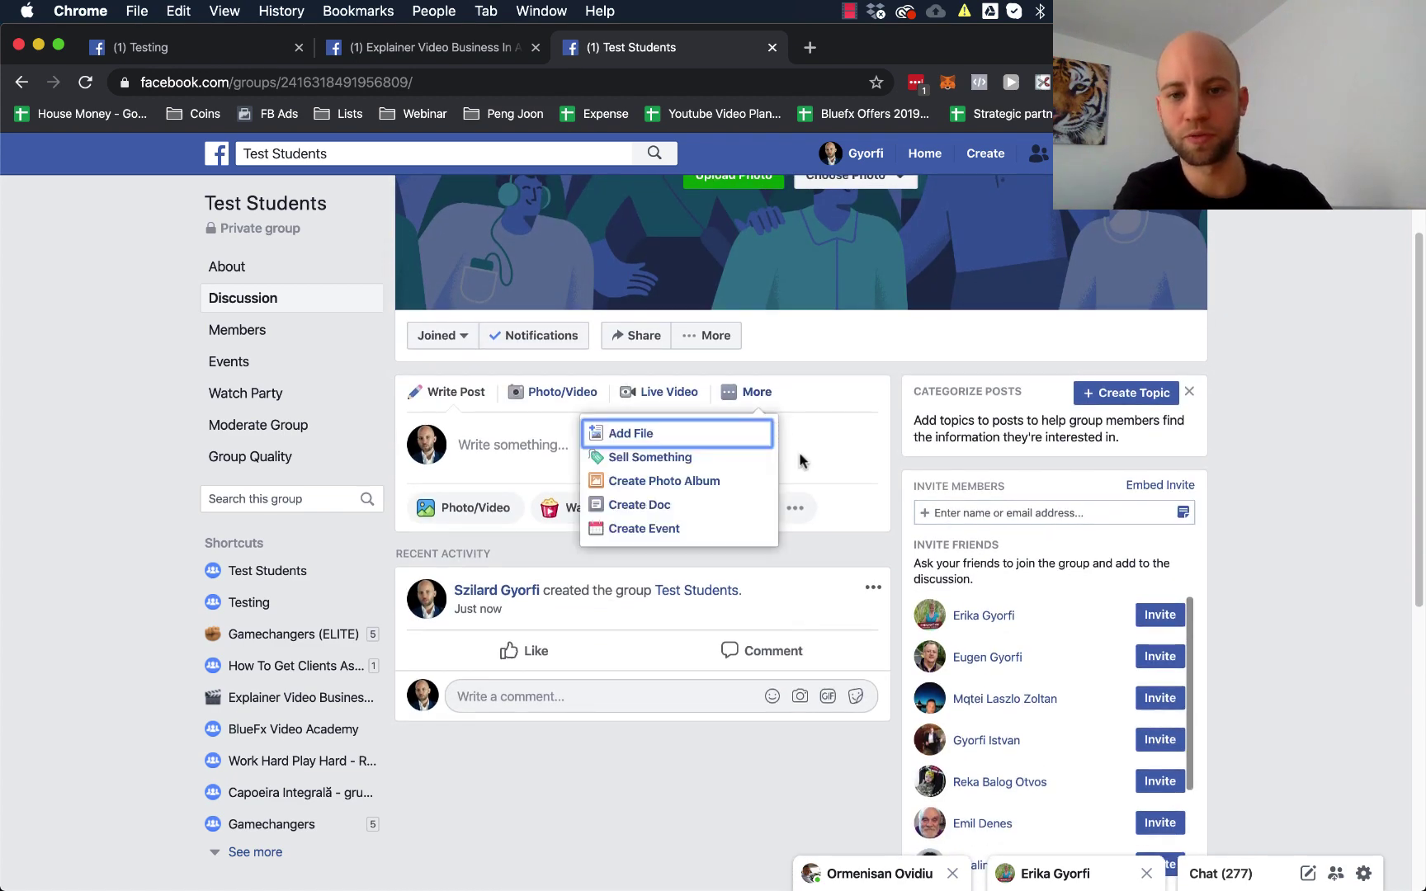
pyautogui.click(836, 361)
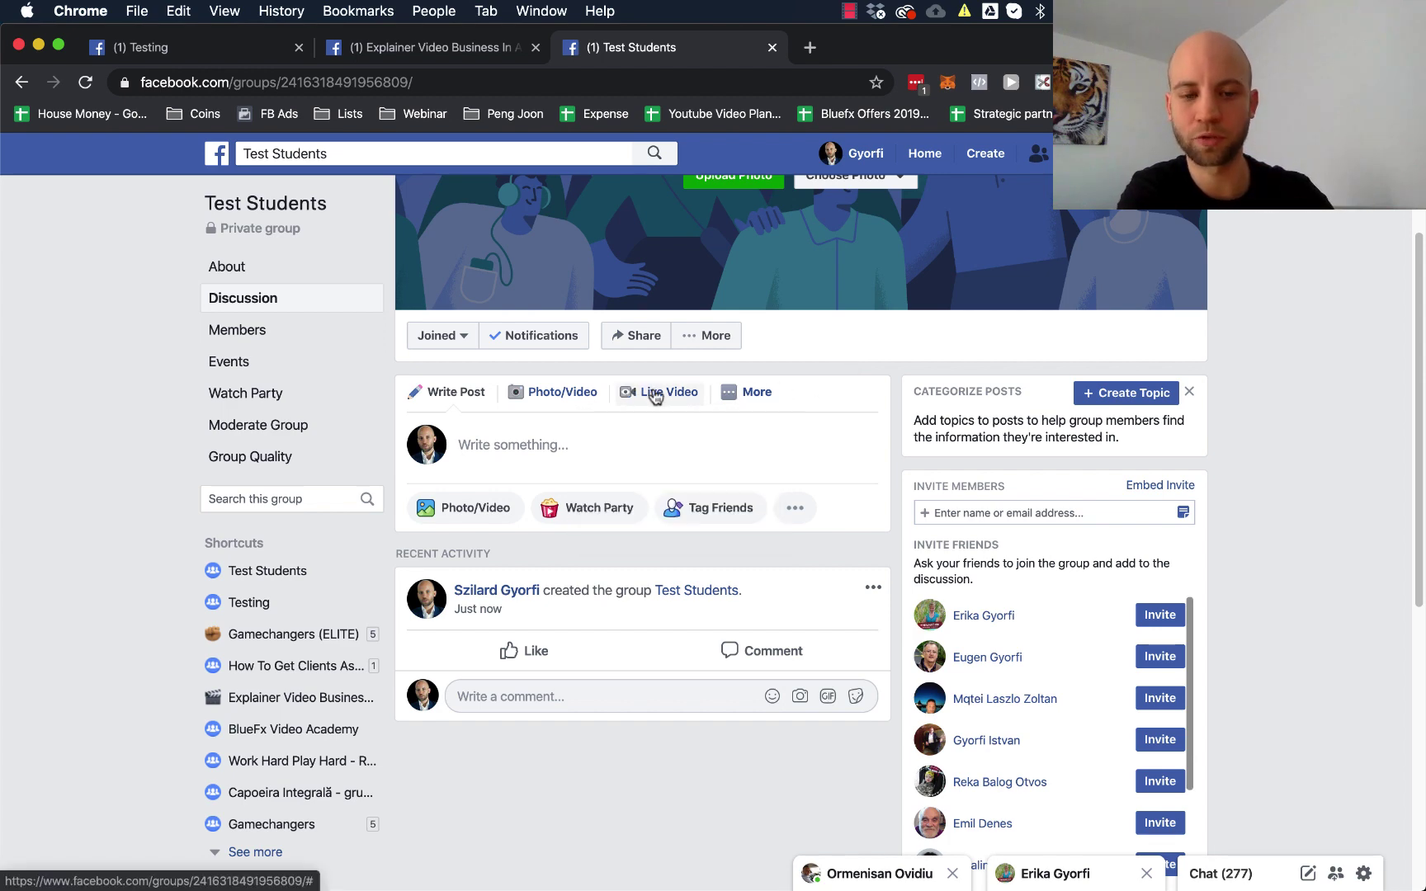
pyautogui.scroll(3, 656, 396)
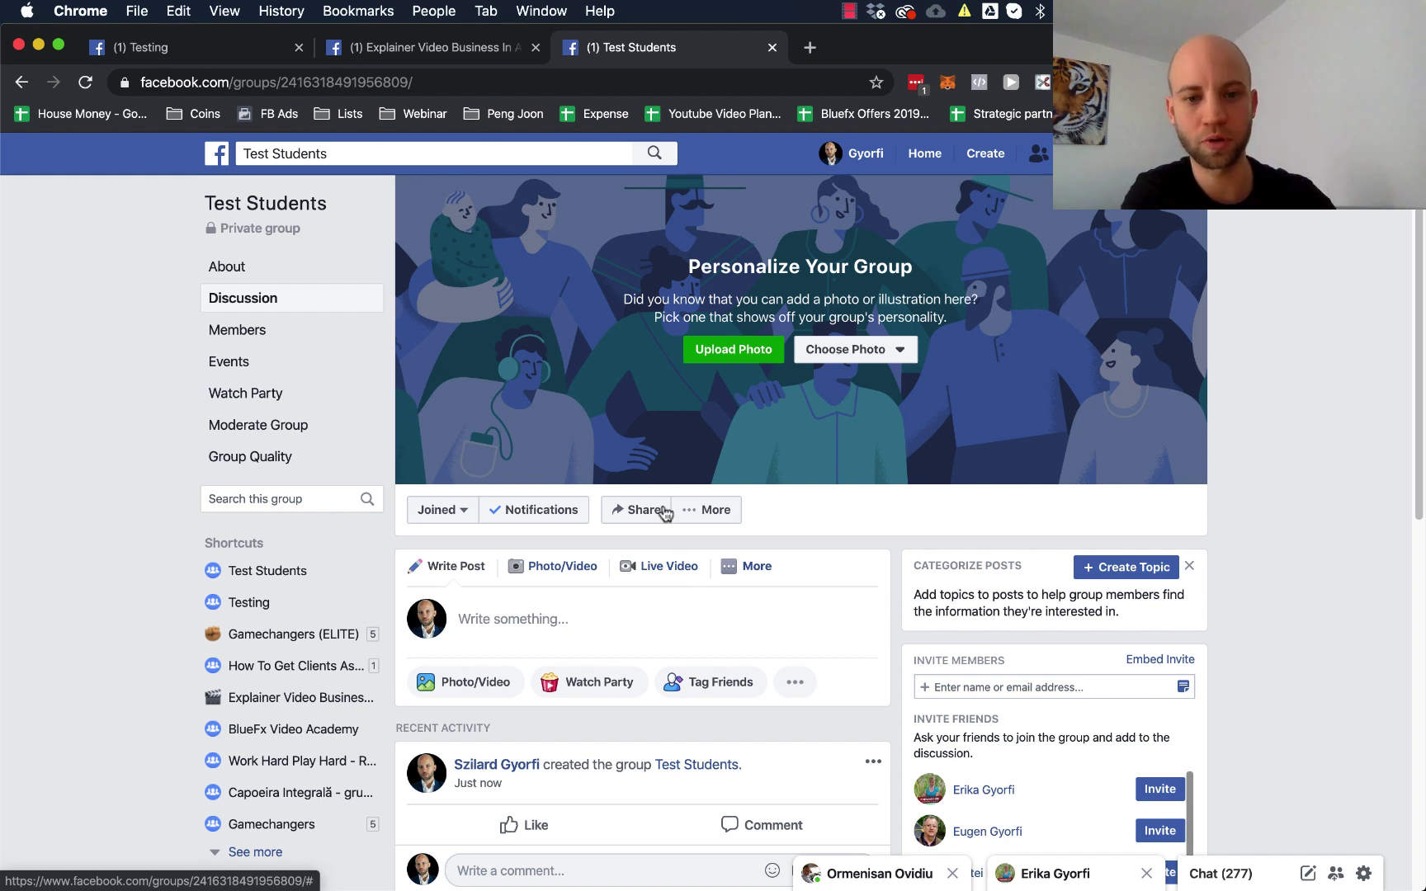
pyautogui.click(659, 569)
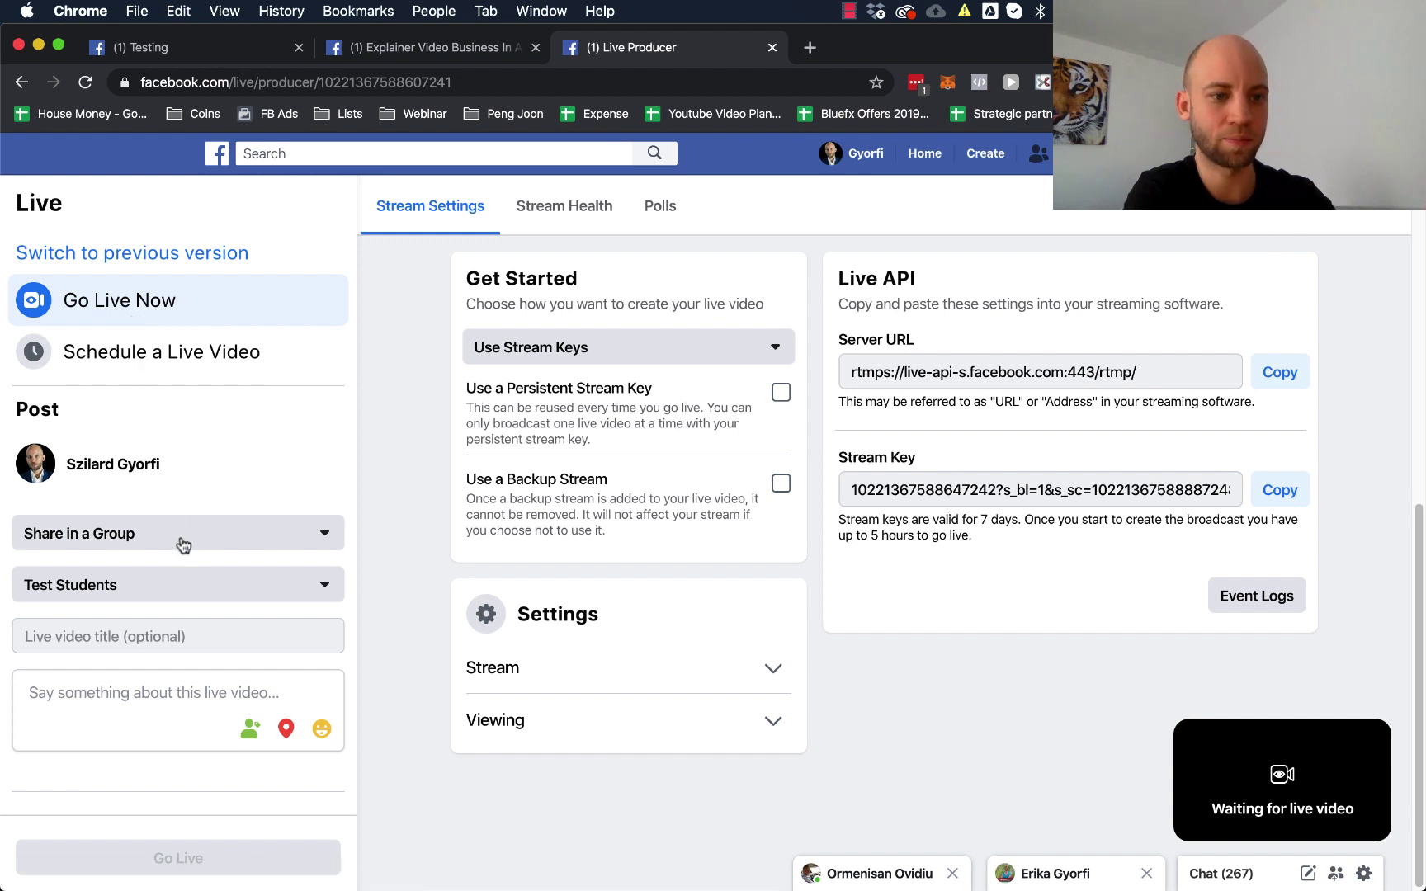
# - Set the live video to be shared in a group, with Test Students as the target group
pyautogui.click(85, 541)
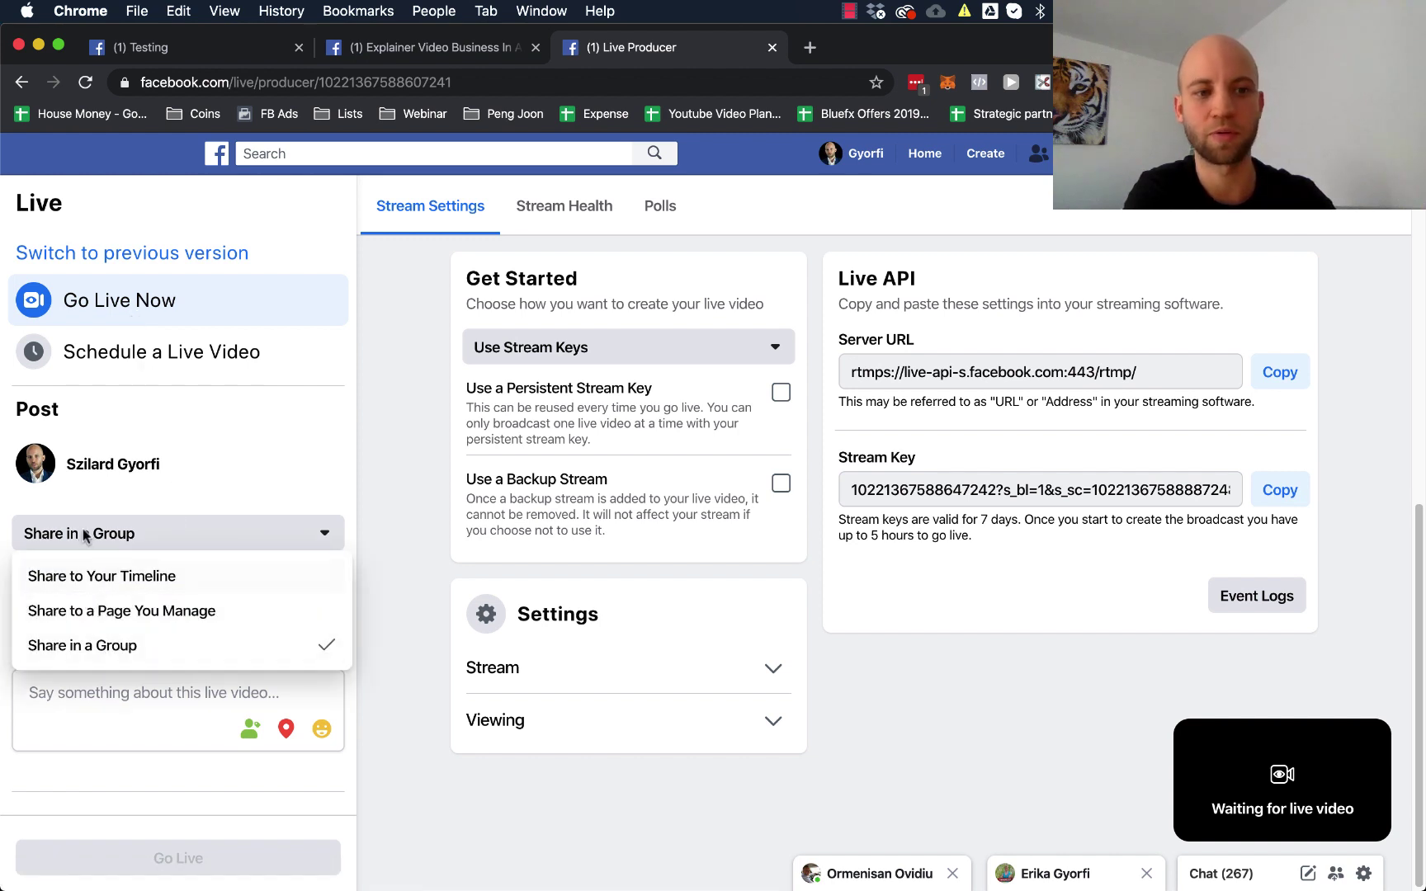
pyautogui.click(215, 651)
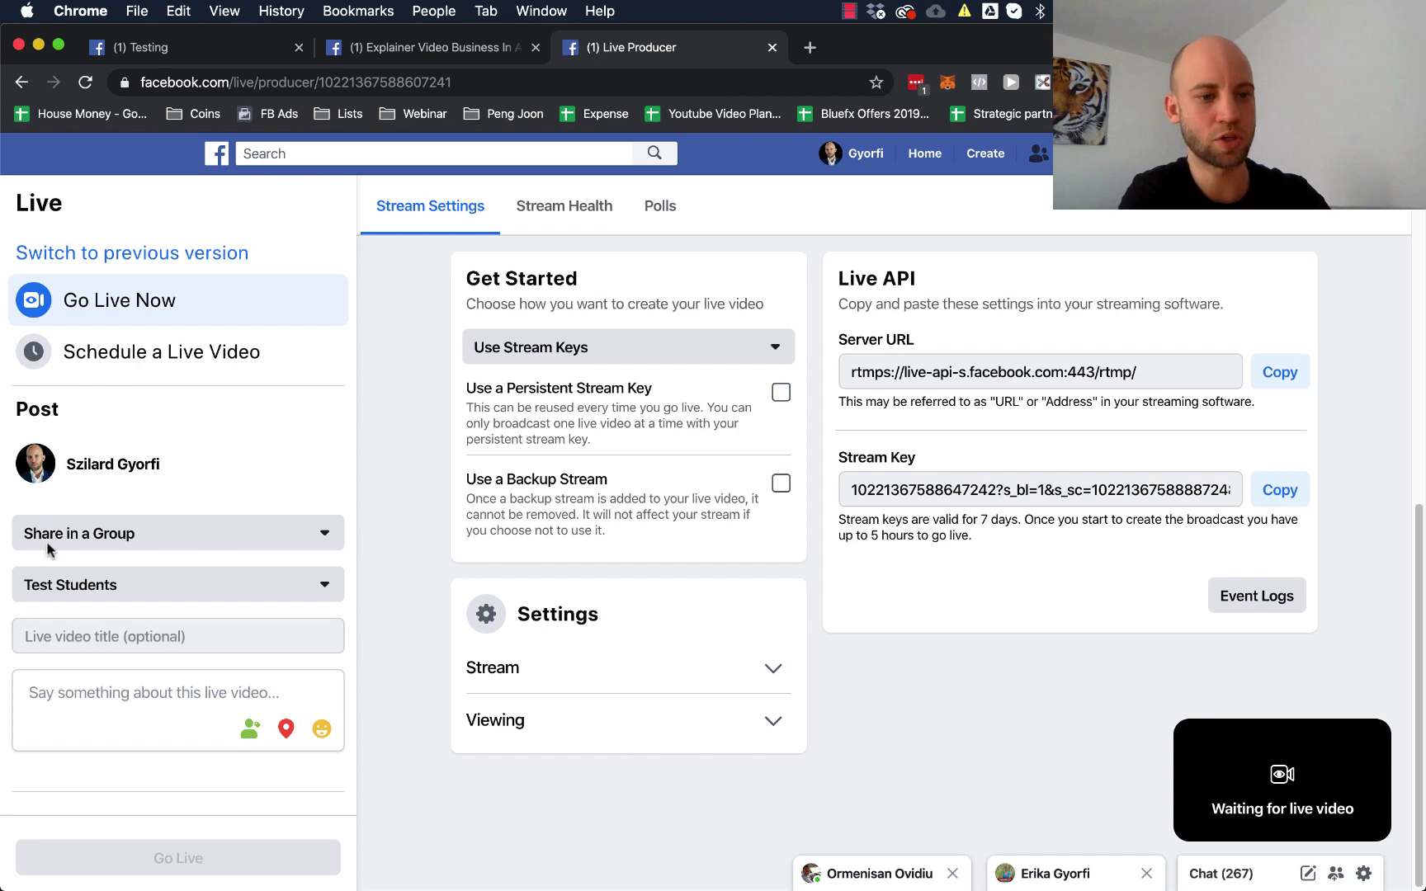
pyautogui.click(147, 598)
pyautogui.click(104, 594)
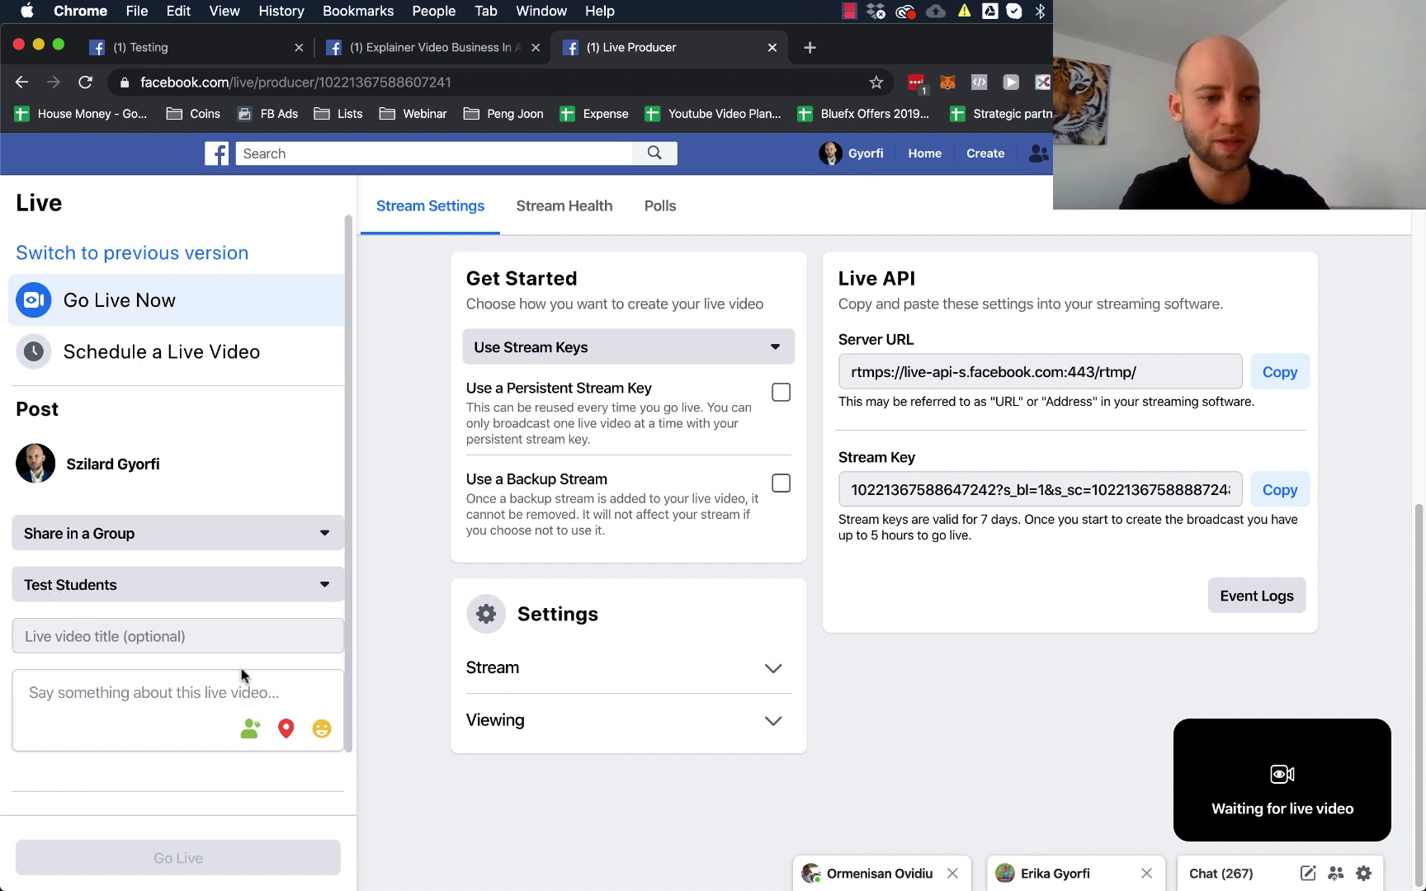
# - Title the live video "workout #1" and enter "text" as its description
pyautogui.click(162, 638)
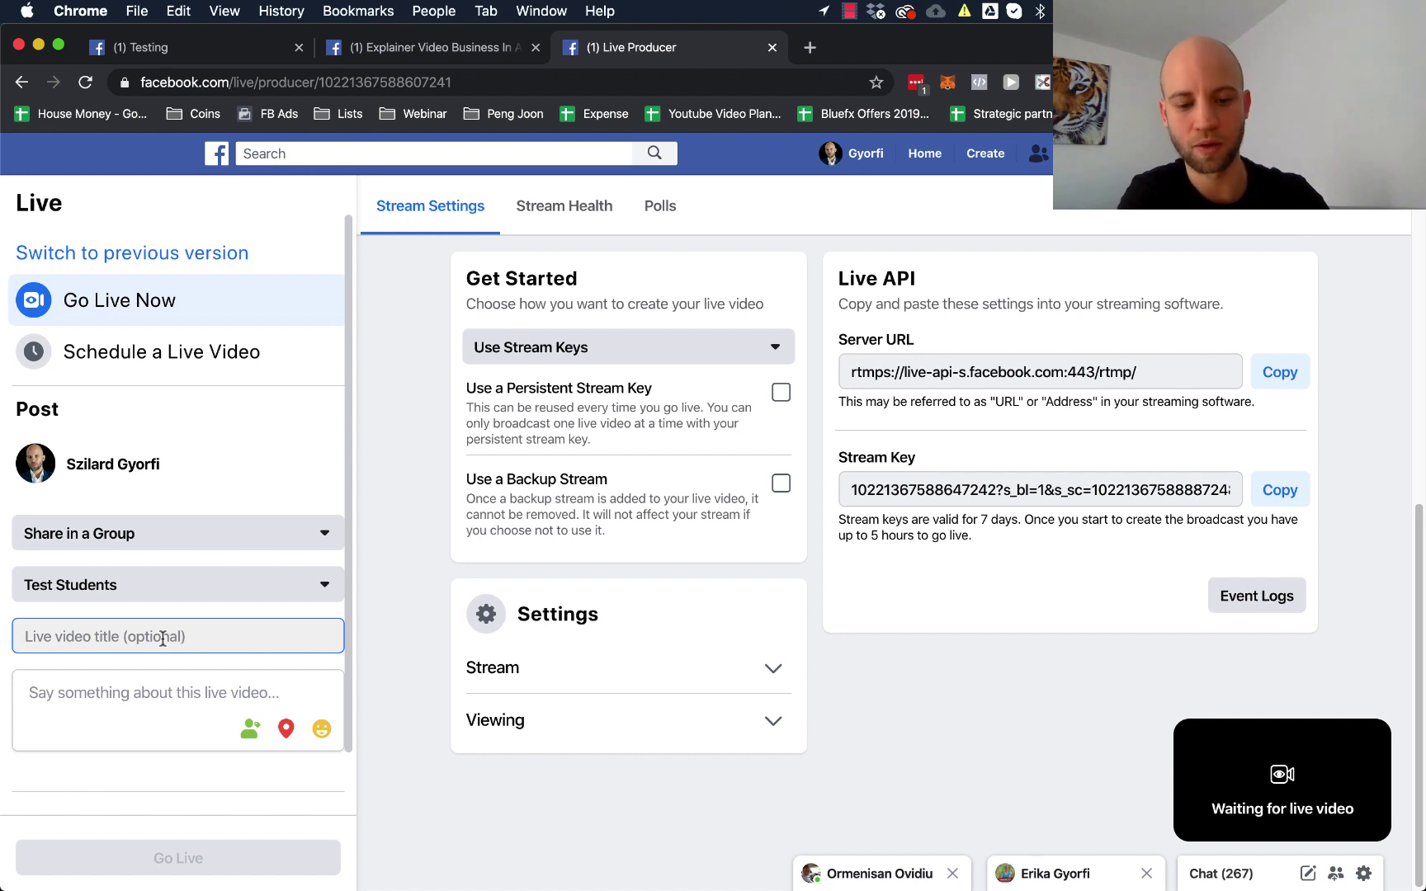
pyautogui.write('work')
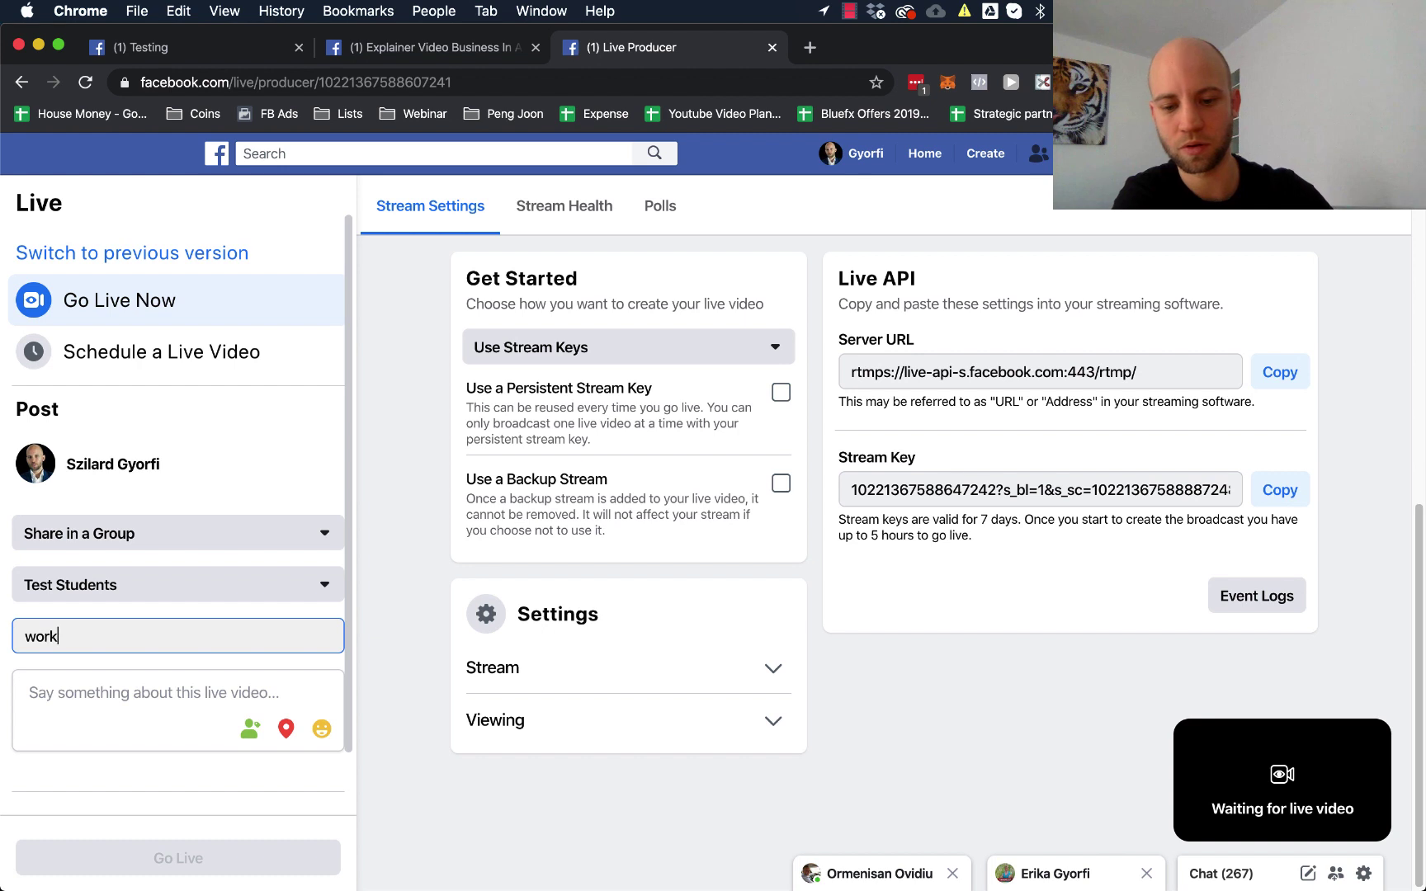
pyautogui.write('out')
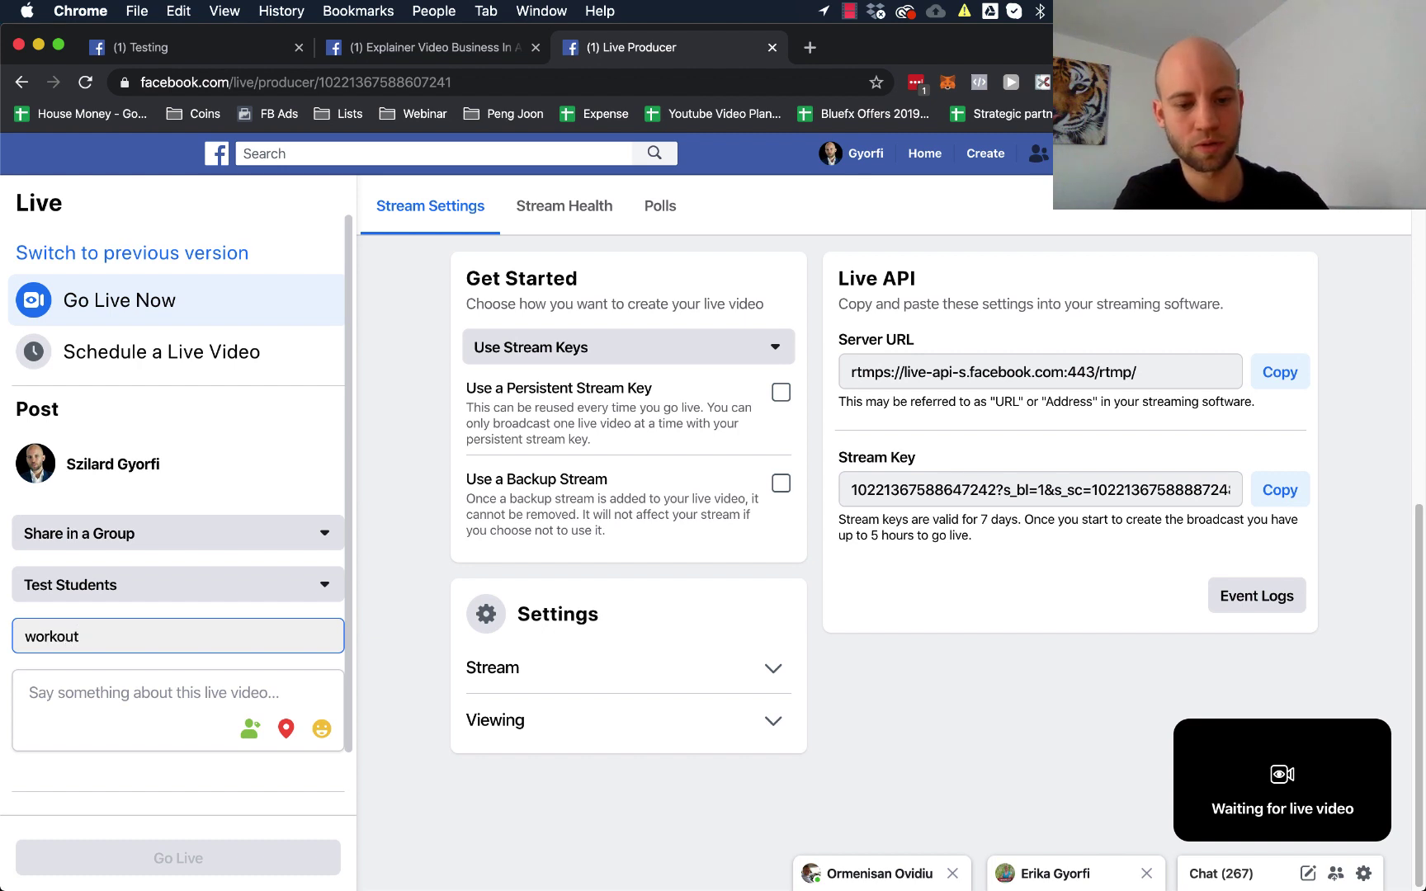
pyautogui.write(' #1')
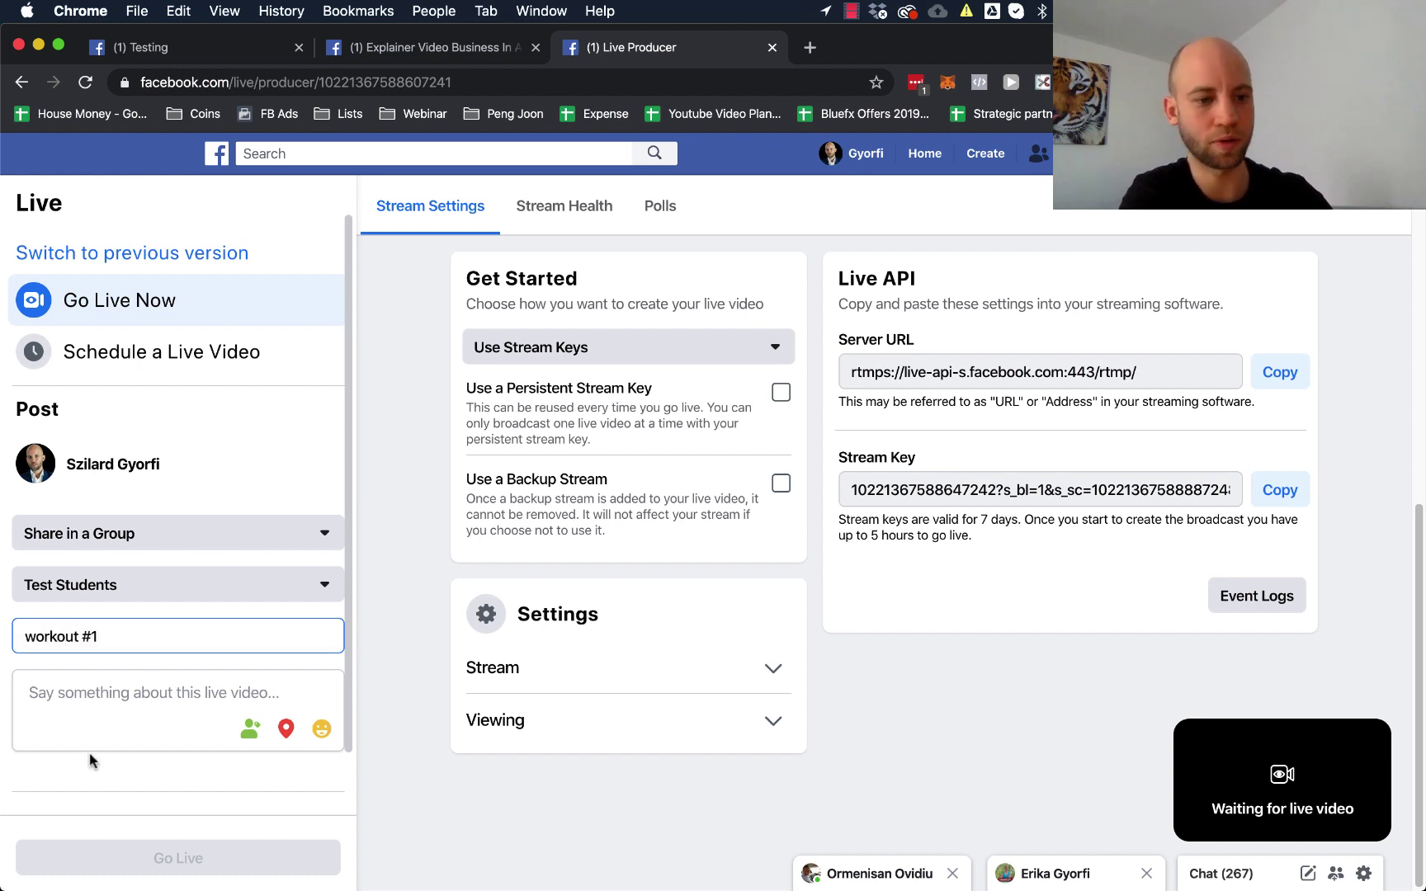
pyautogui.click(79, 702)
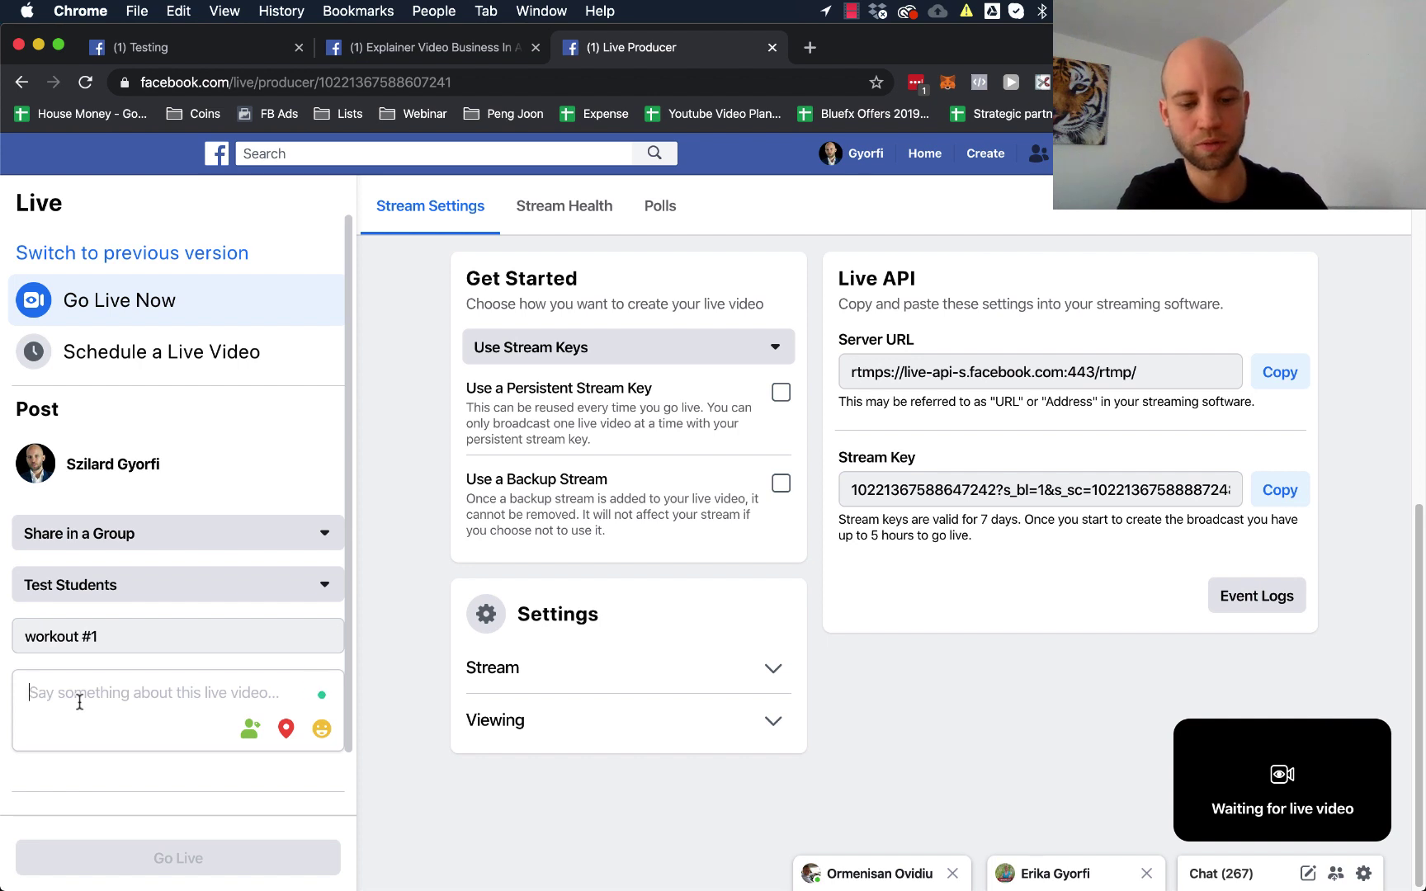
pyautogui.write('t')
pyautogui.press('BackSpace')
pyautogui.write('te')
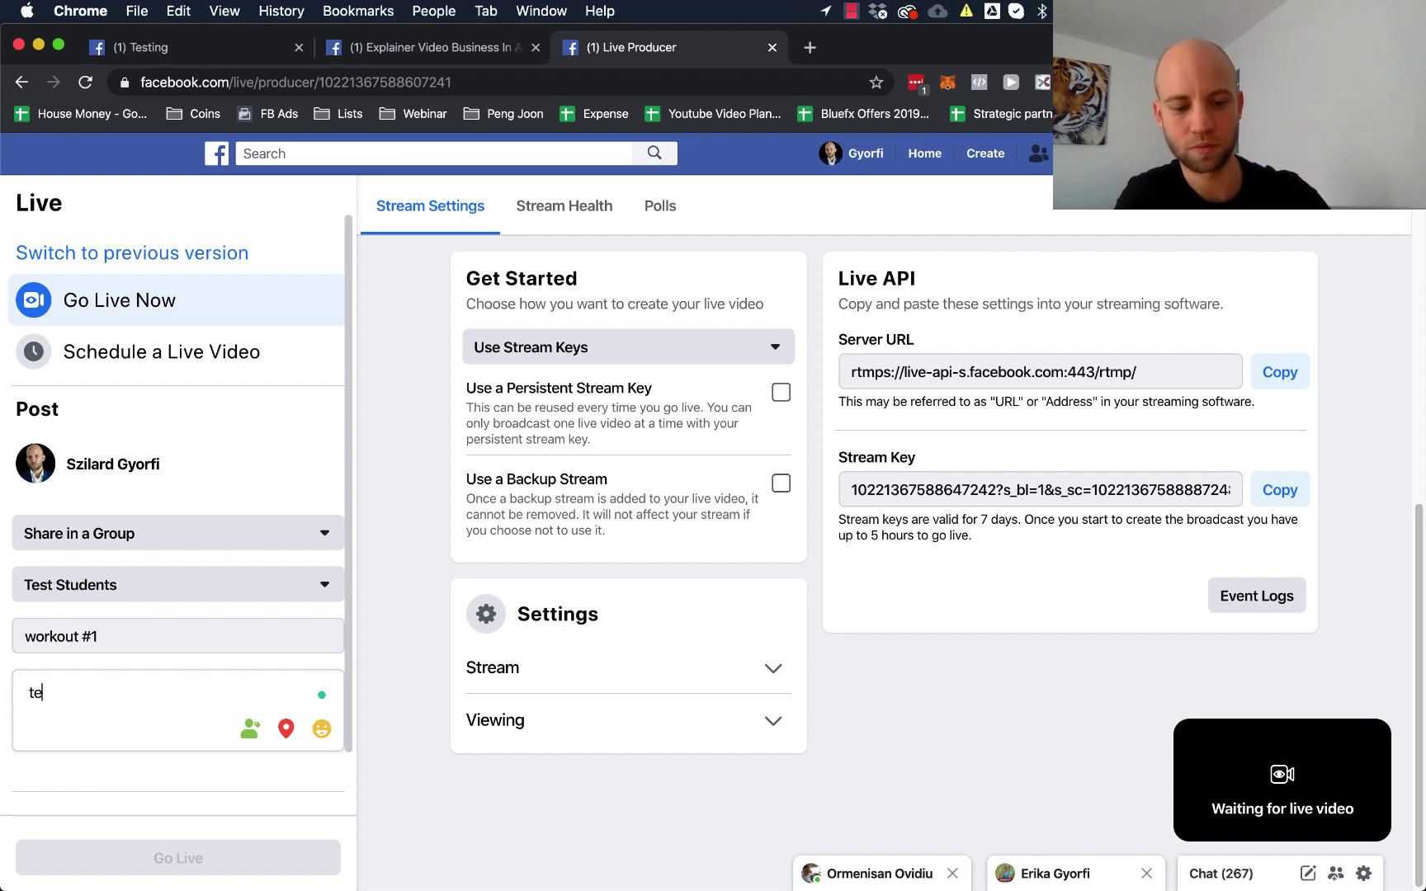
pyautogui.write('xt')
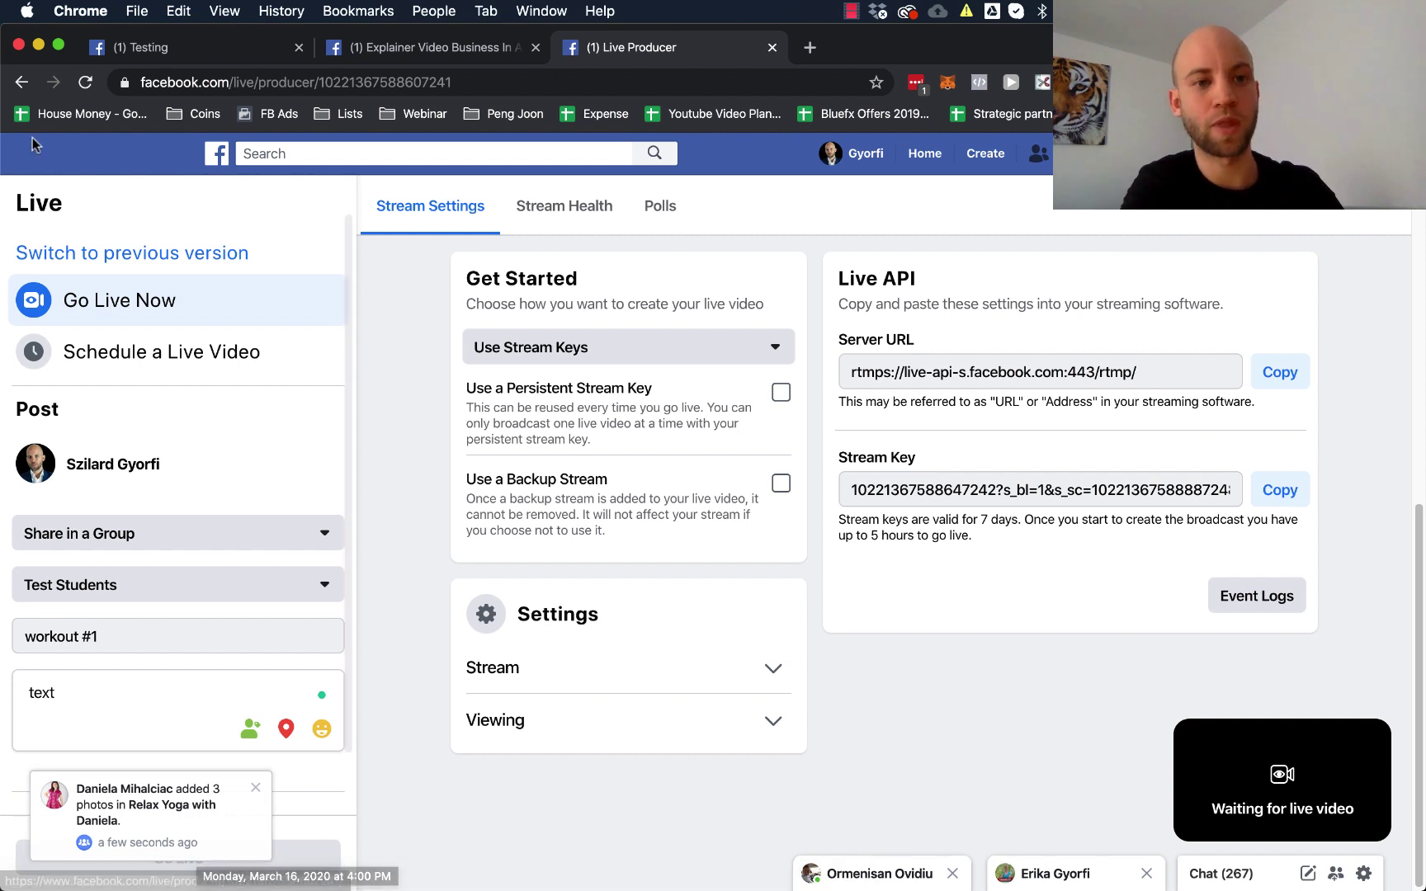
# - Leave the live video setup without saving and return to the Test Students group page
pyautogui.click(22, 82)
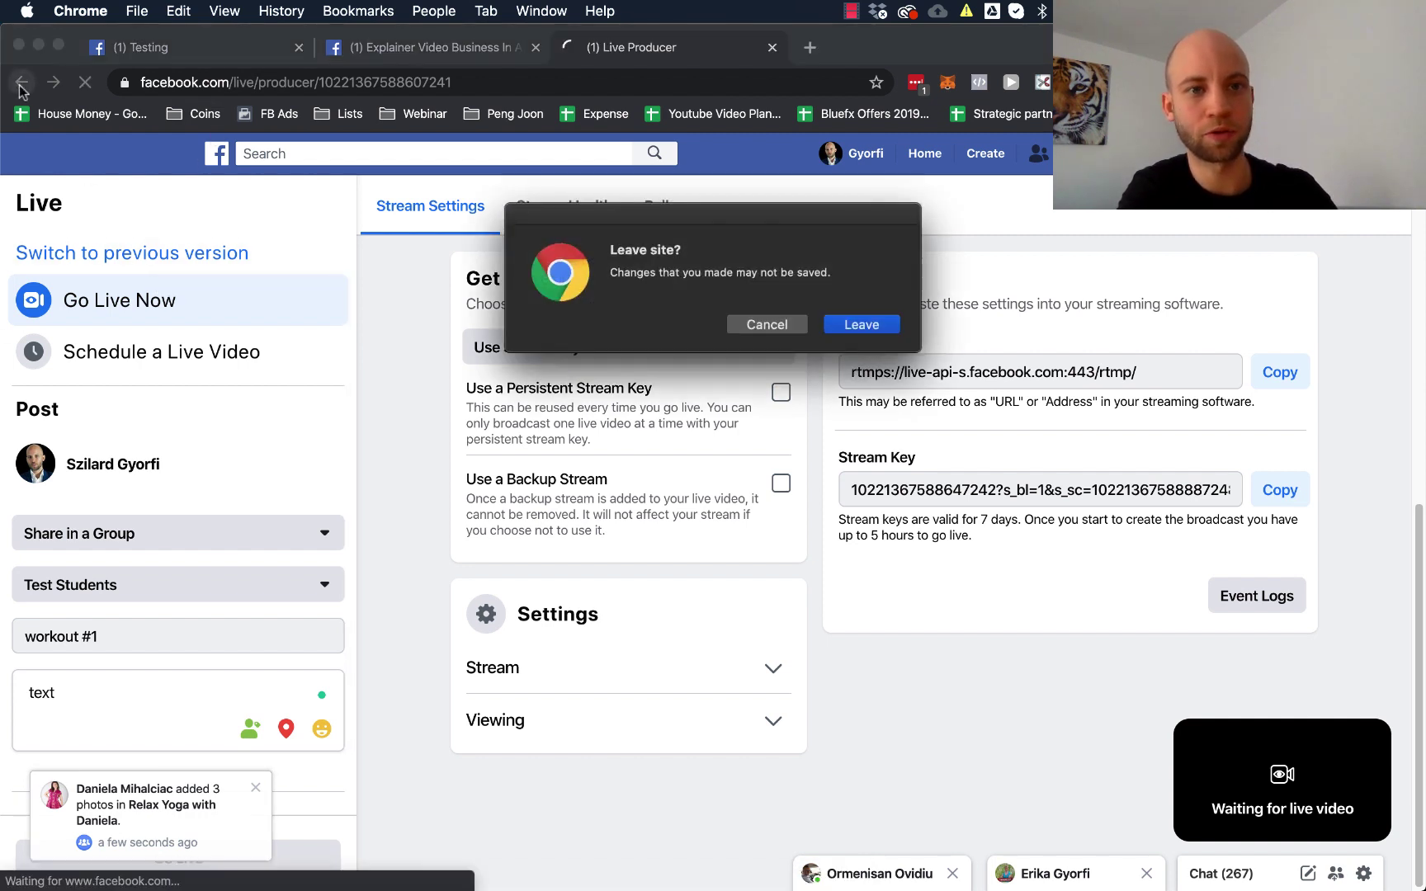
pyautogui.click(868, 319)
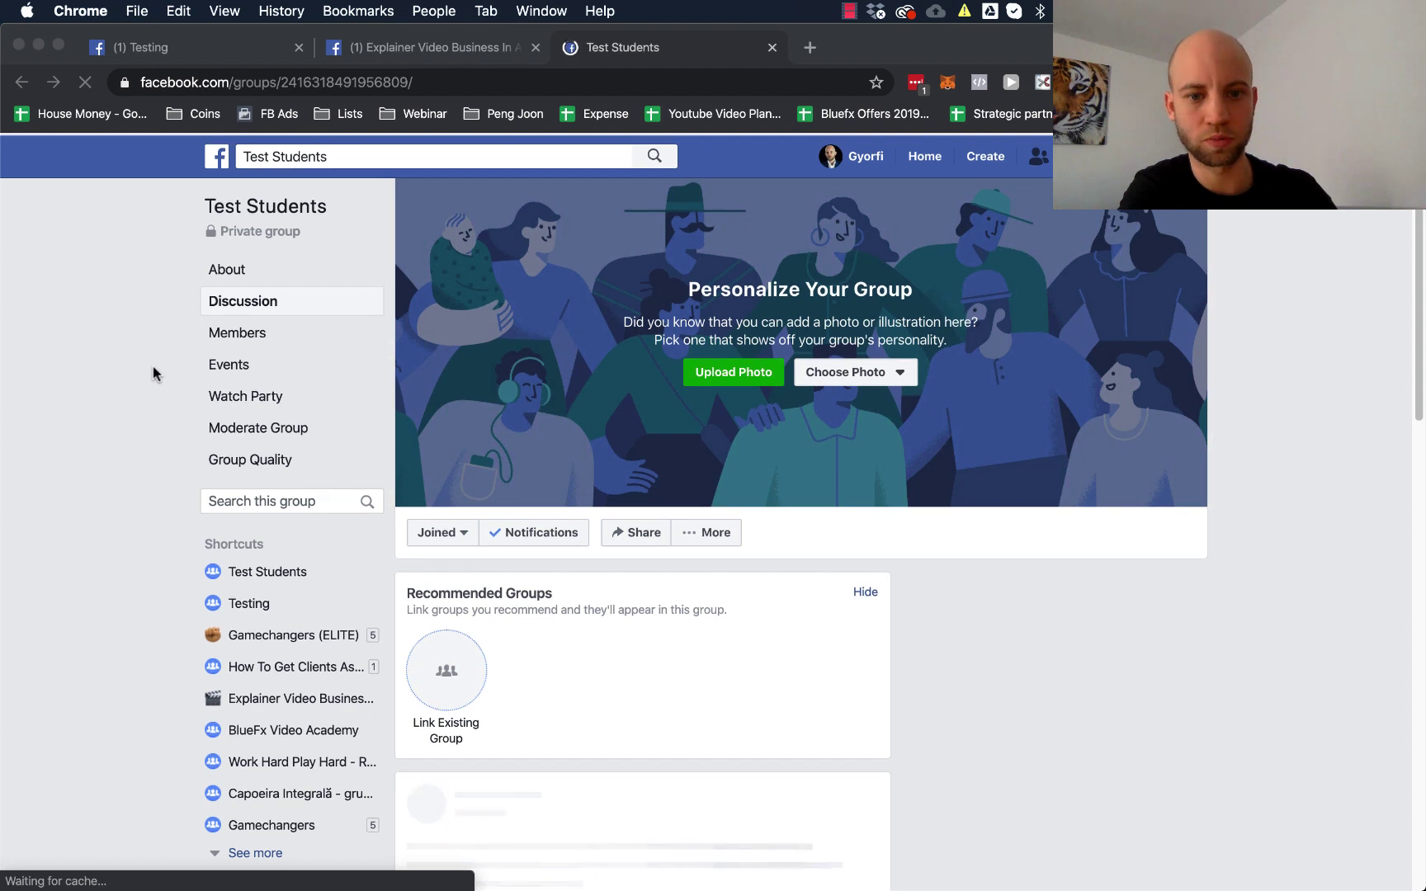
# - Open the Invite Members dialog for Test Students, view the friend suggestions, and close it without inviting anyone
pyautogui.click(718, 530)
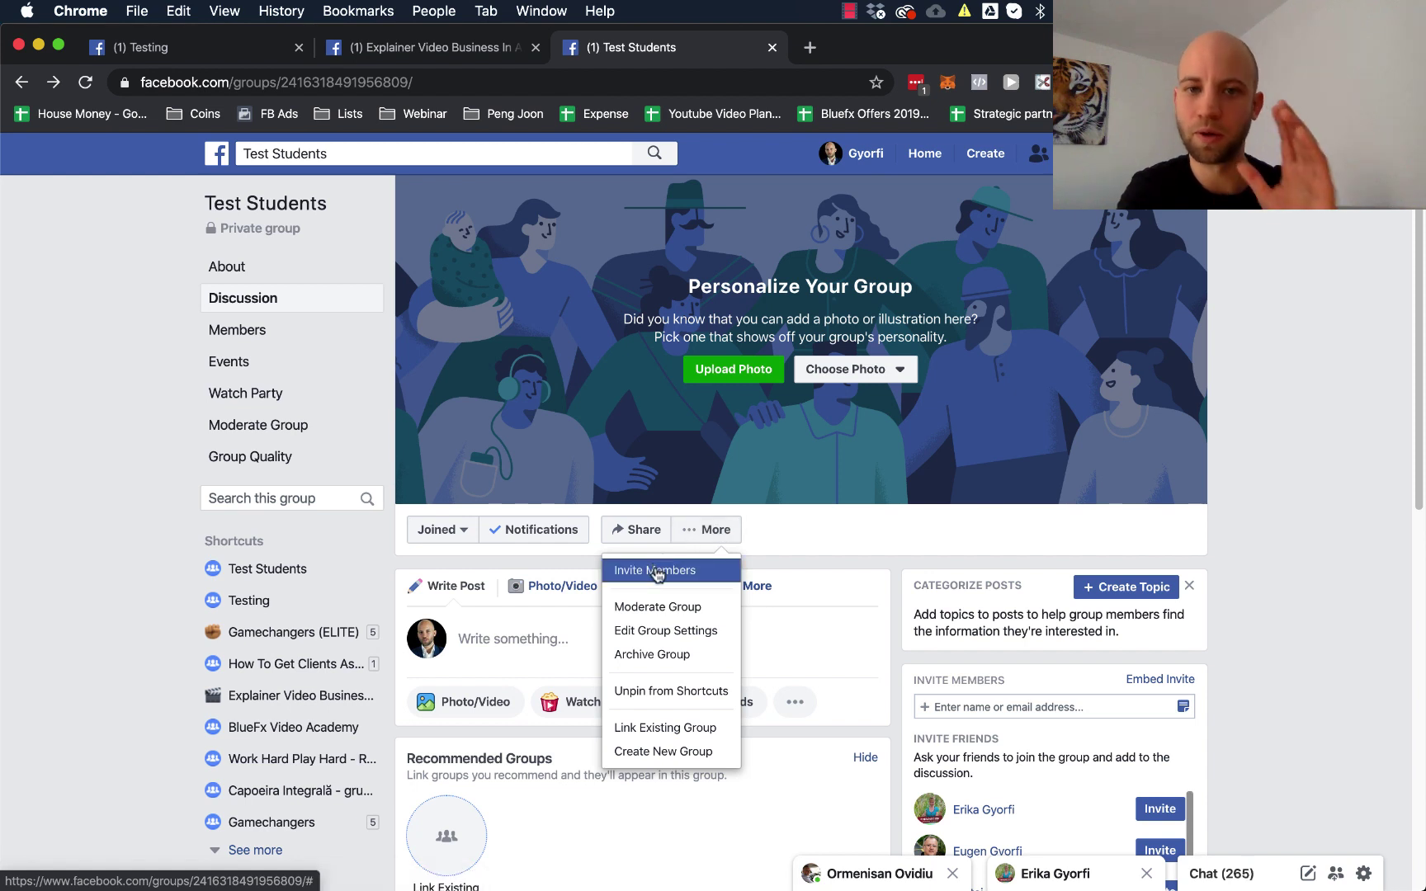
pyautogui.click(715, 531)
pyautogui.click(715, 533)
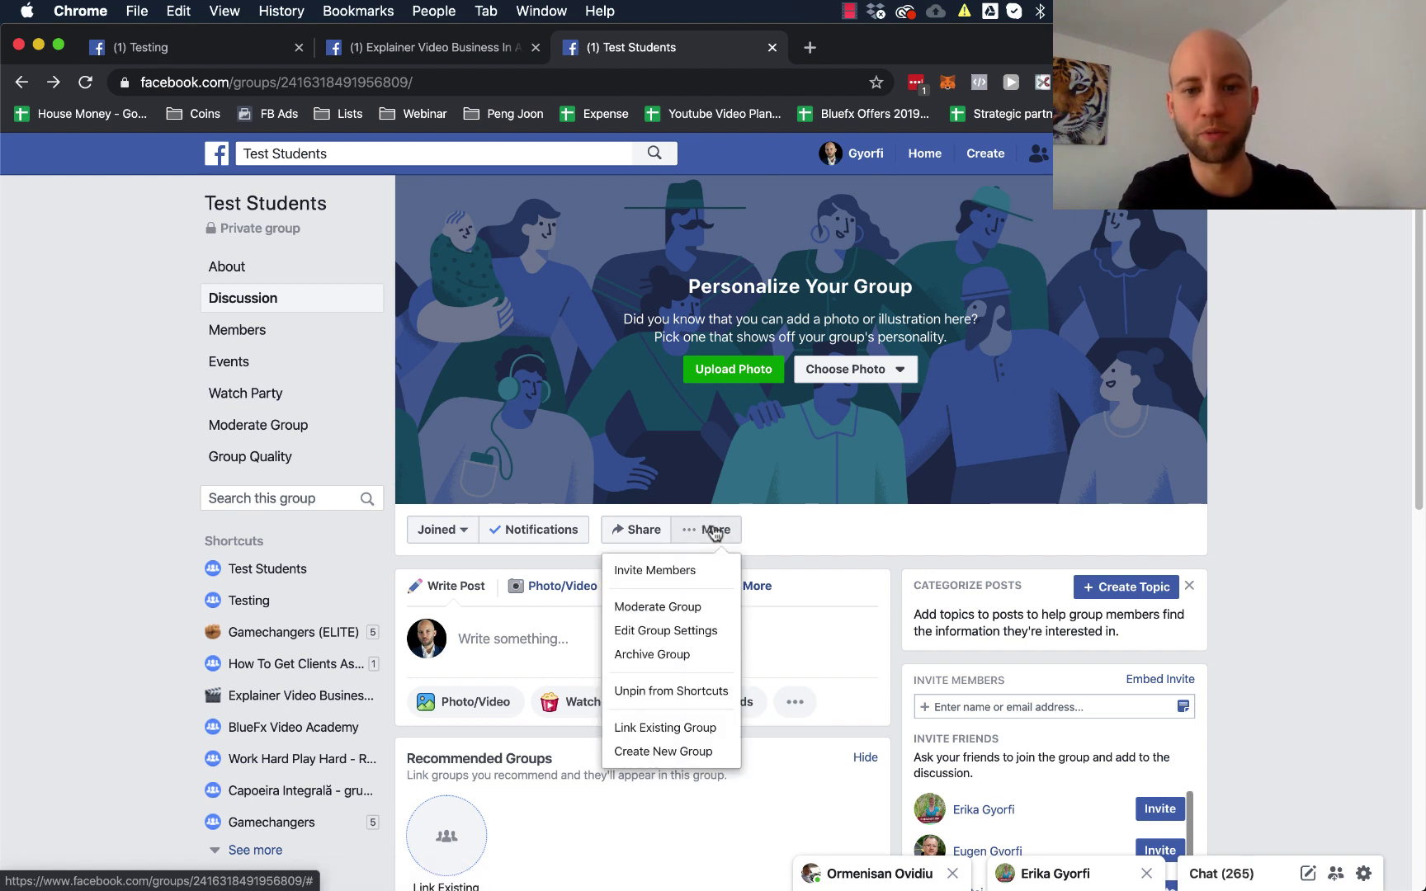
pyautogui.click(677, 571)
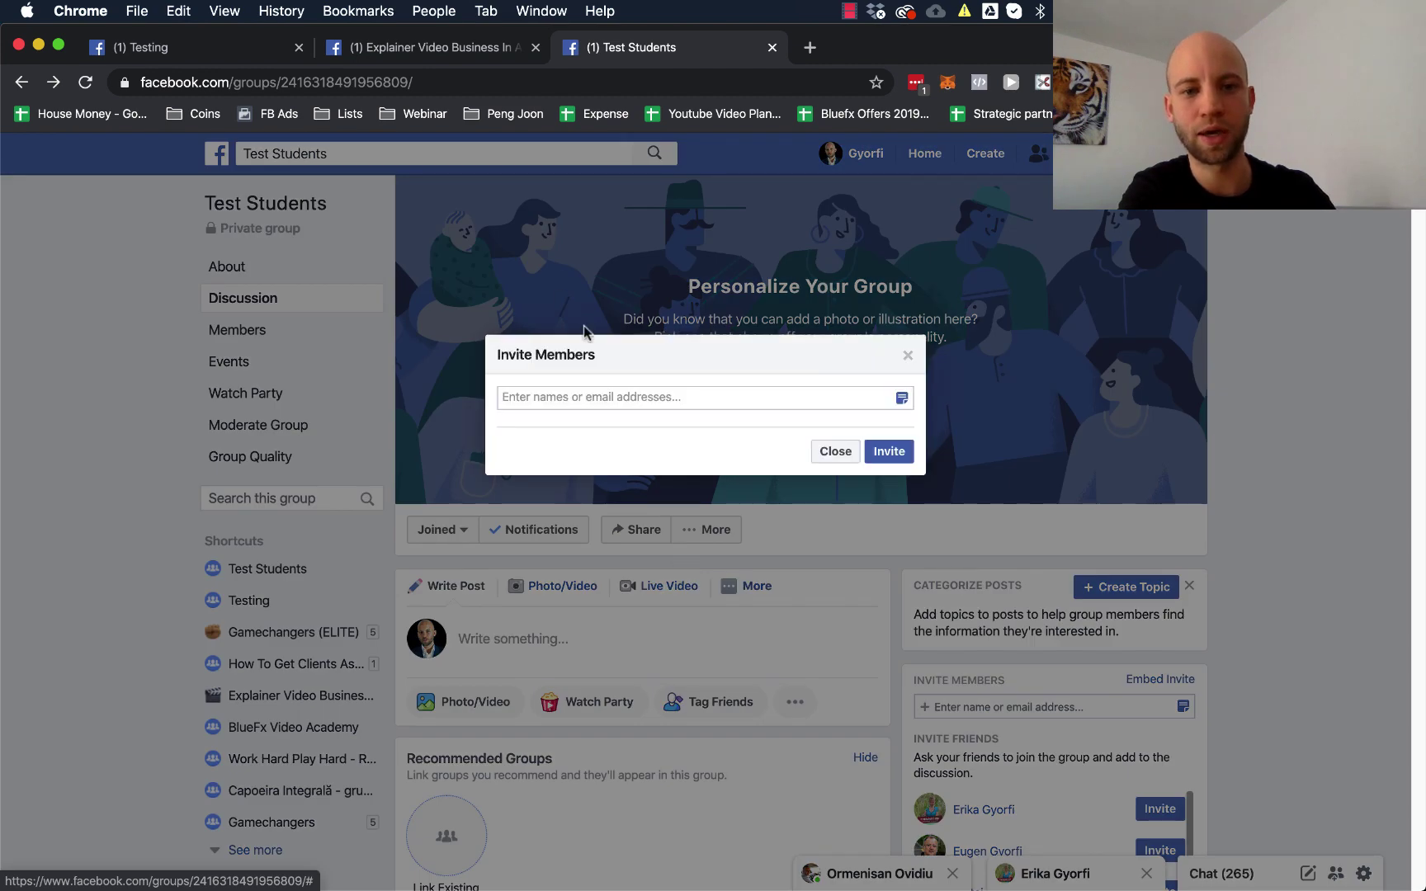
pyautogui.click(635, 399)
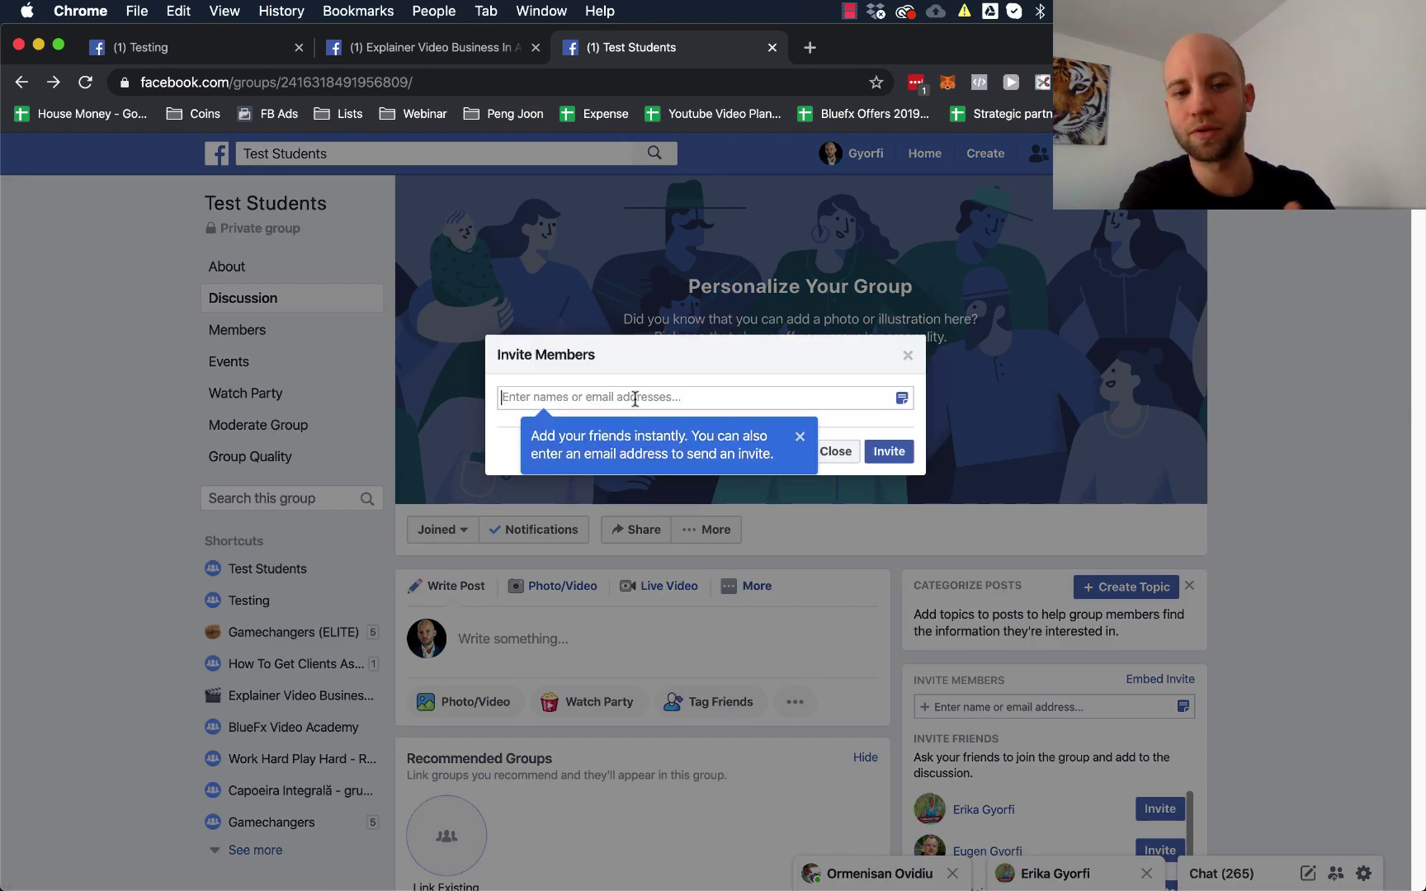
pyautogui.click(635, 398)
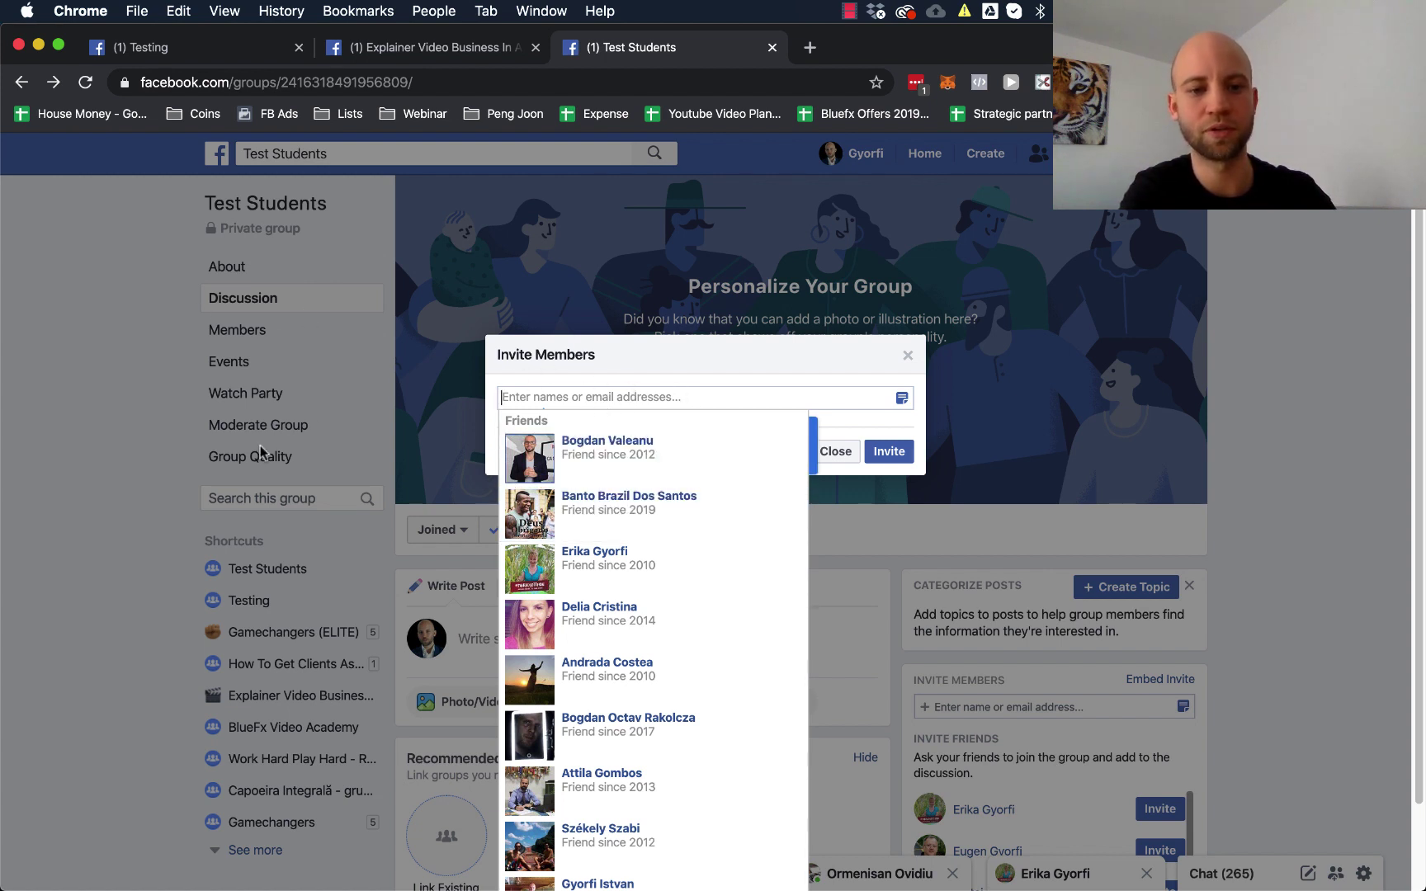
pyautogui.click(107, 287)
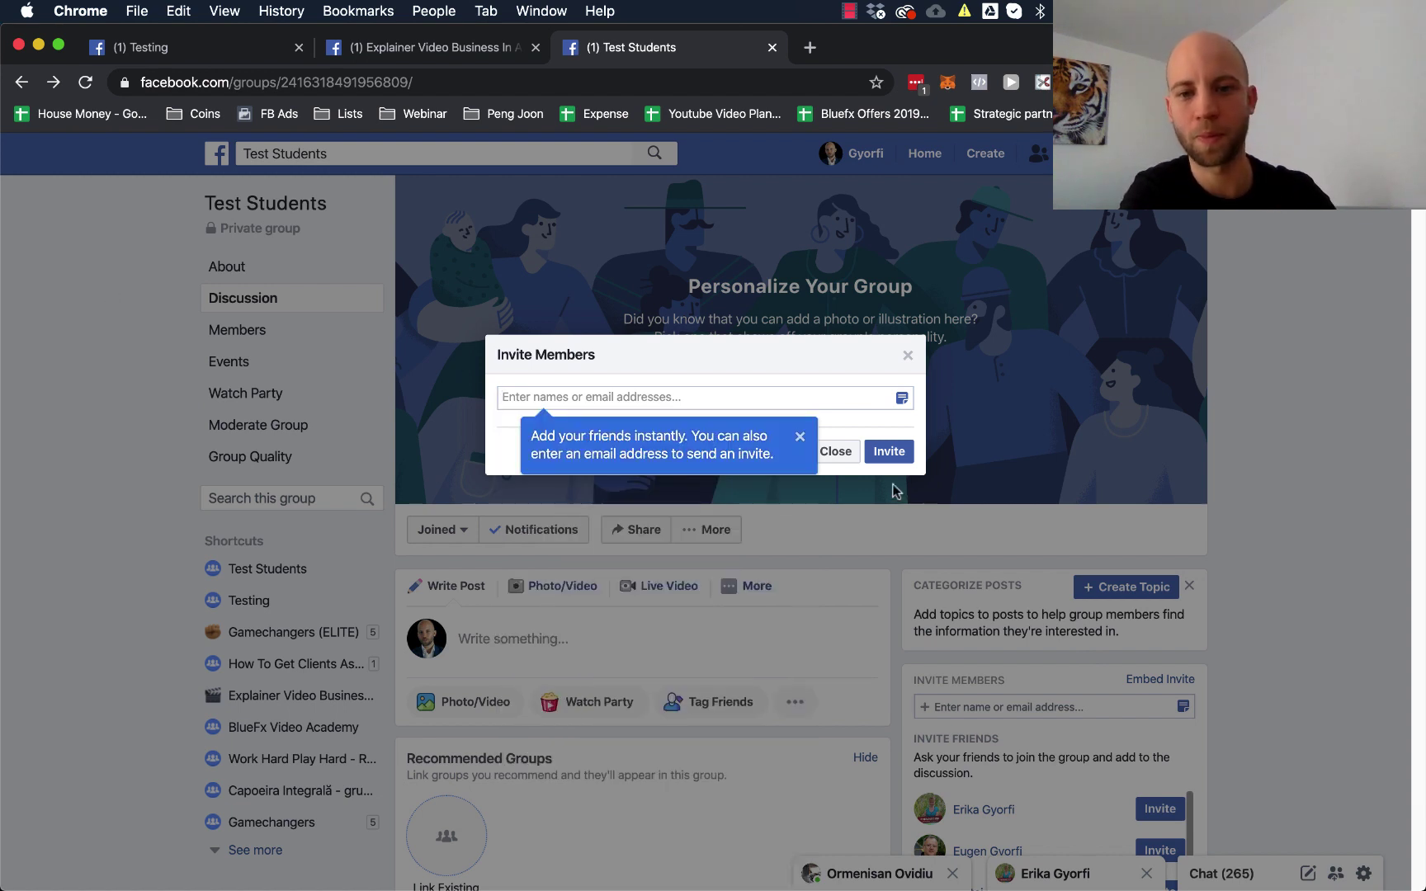
pyautogui.click(835, 451)
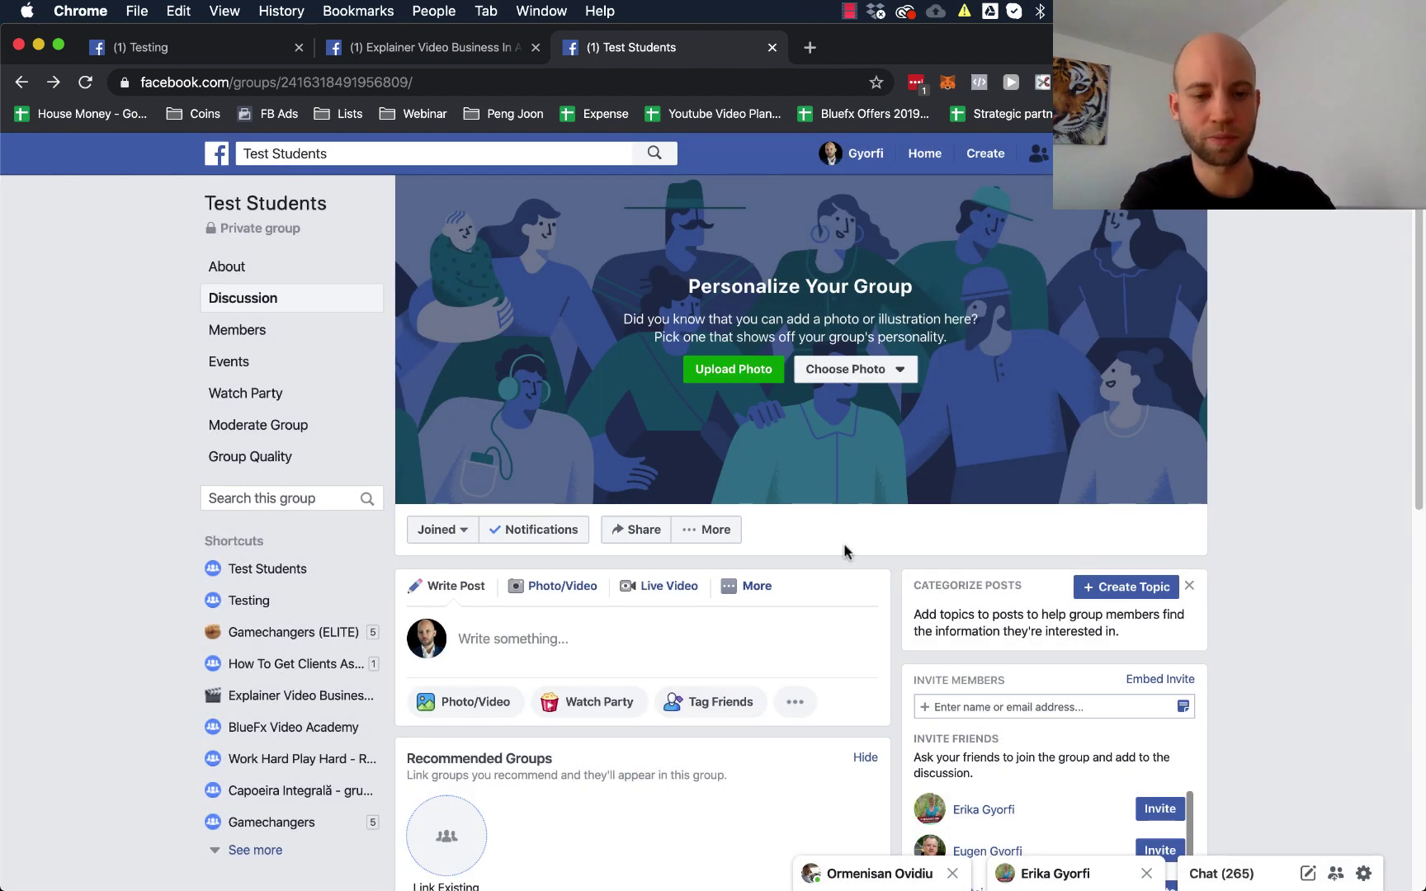
# - Go to the Events section of the Test Students group and start creating a new event
pyautogui.scroll(-3, 844, 552)
pyautogui.scroll(-2, 845, 551)
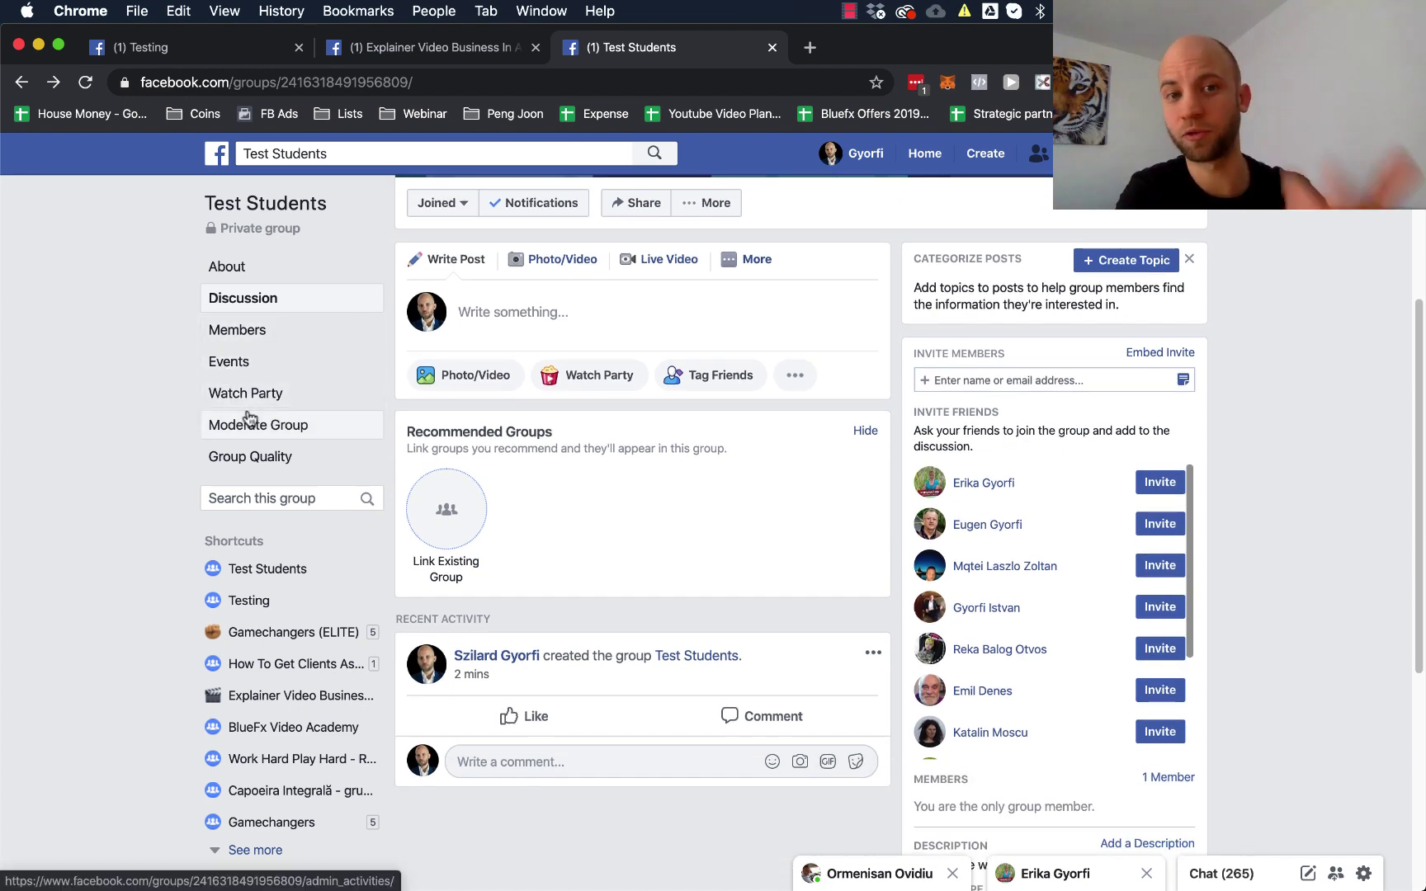
pyautogui.click(221, 363)
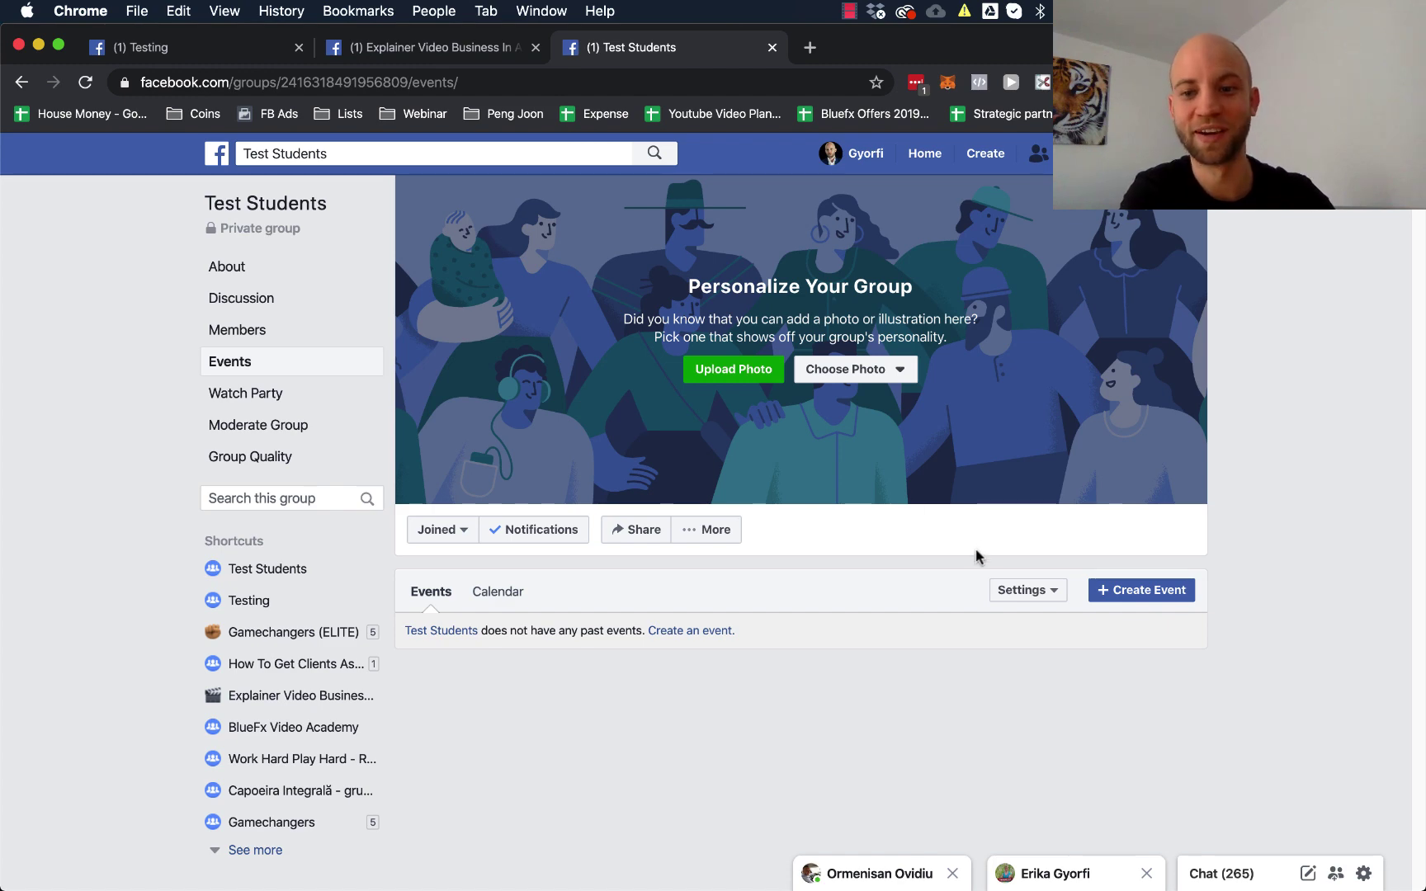
pyautogui.click(1143, 590)
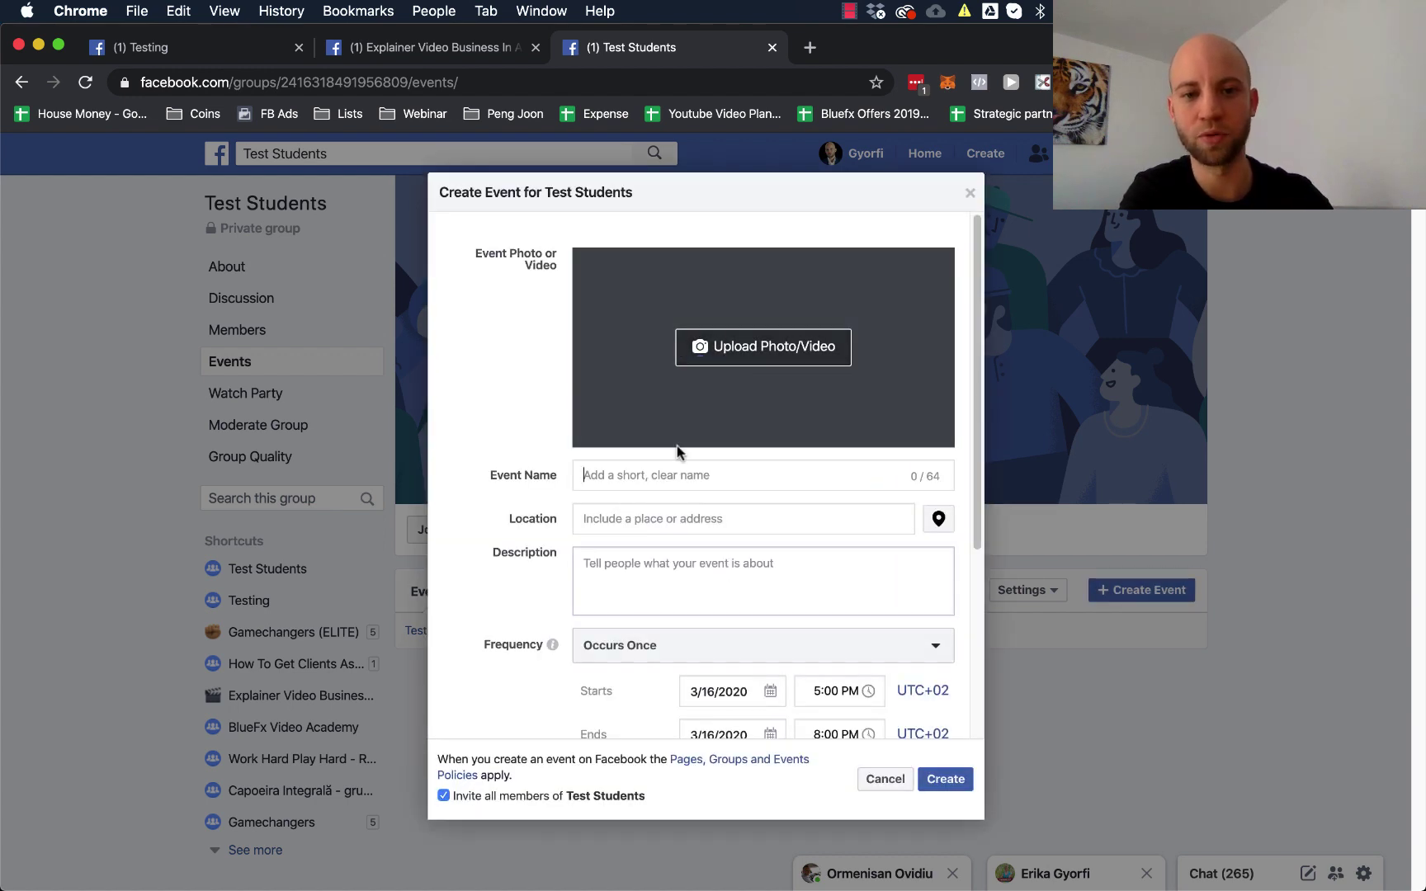
# - Review the new event's name, location, description, frequency, schedule, co-host and post permission settings, and cancel without creating it
pyautogui.scroll(-1, 677, 450)
pyautogui.scroll(-2, 677, 451)
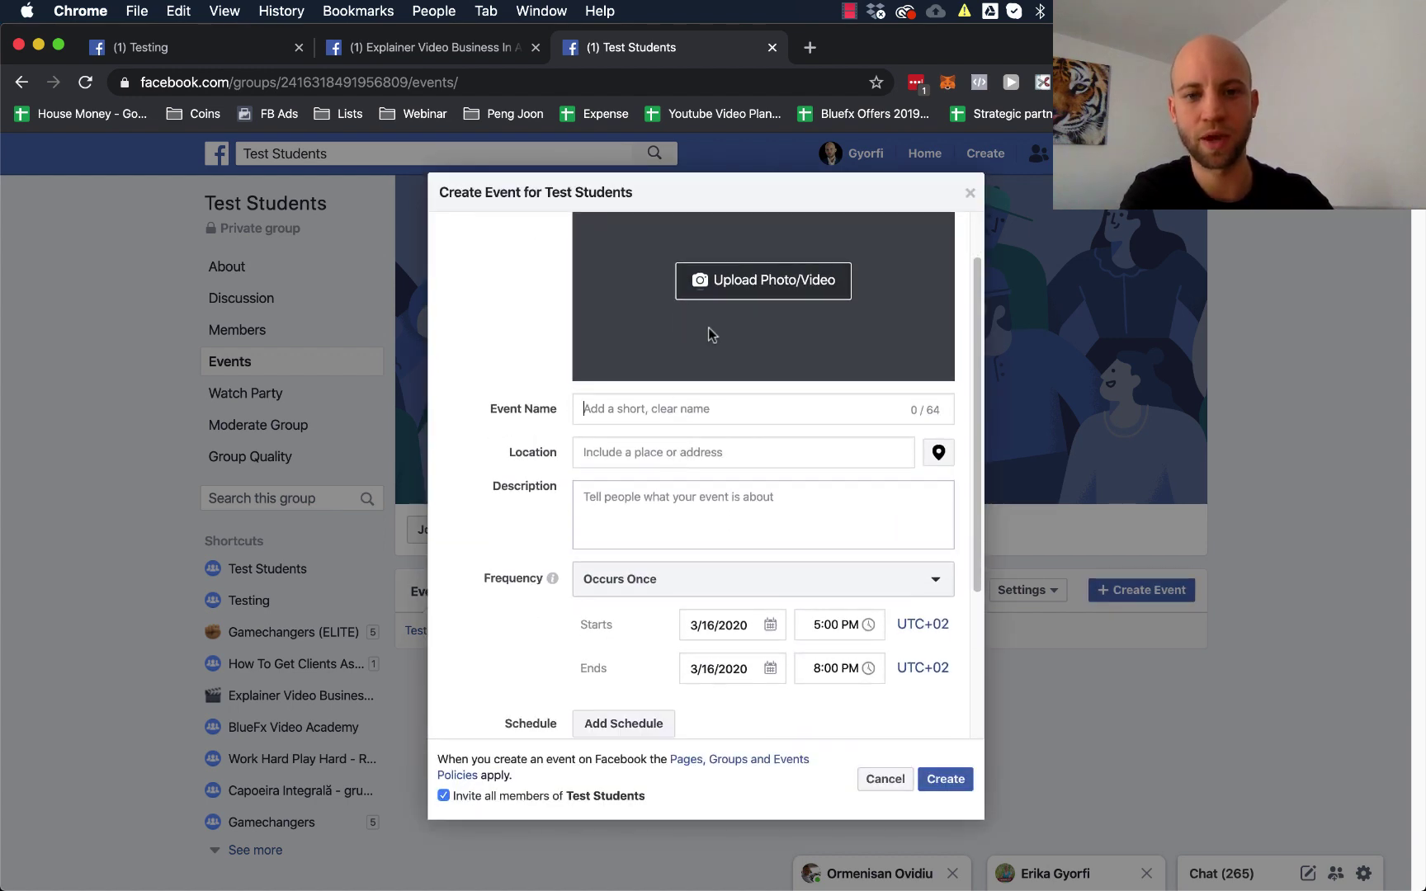
pyautogui.scroll(-5, 710, 330)
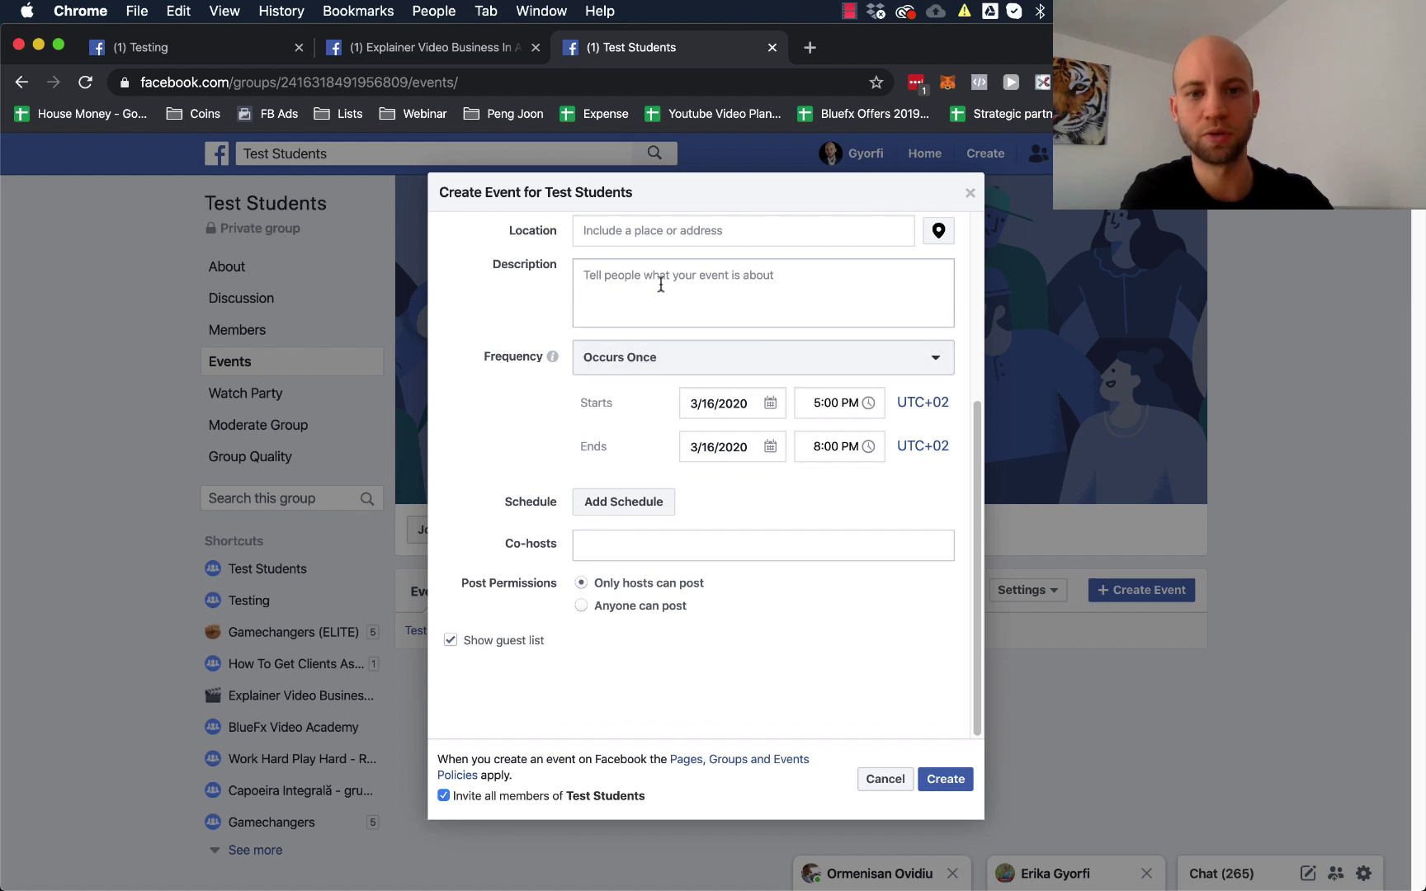
pyautogui.scroll(2, 661, 285)
pyautogui.scroll(-1, 682, 296)
pyautogui.scroll(-1, 682, 296)
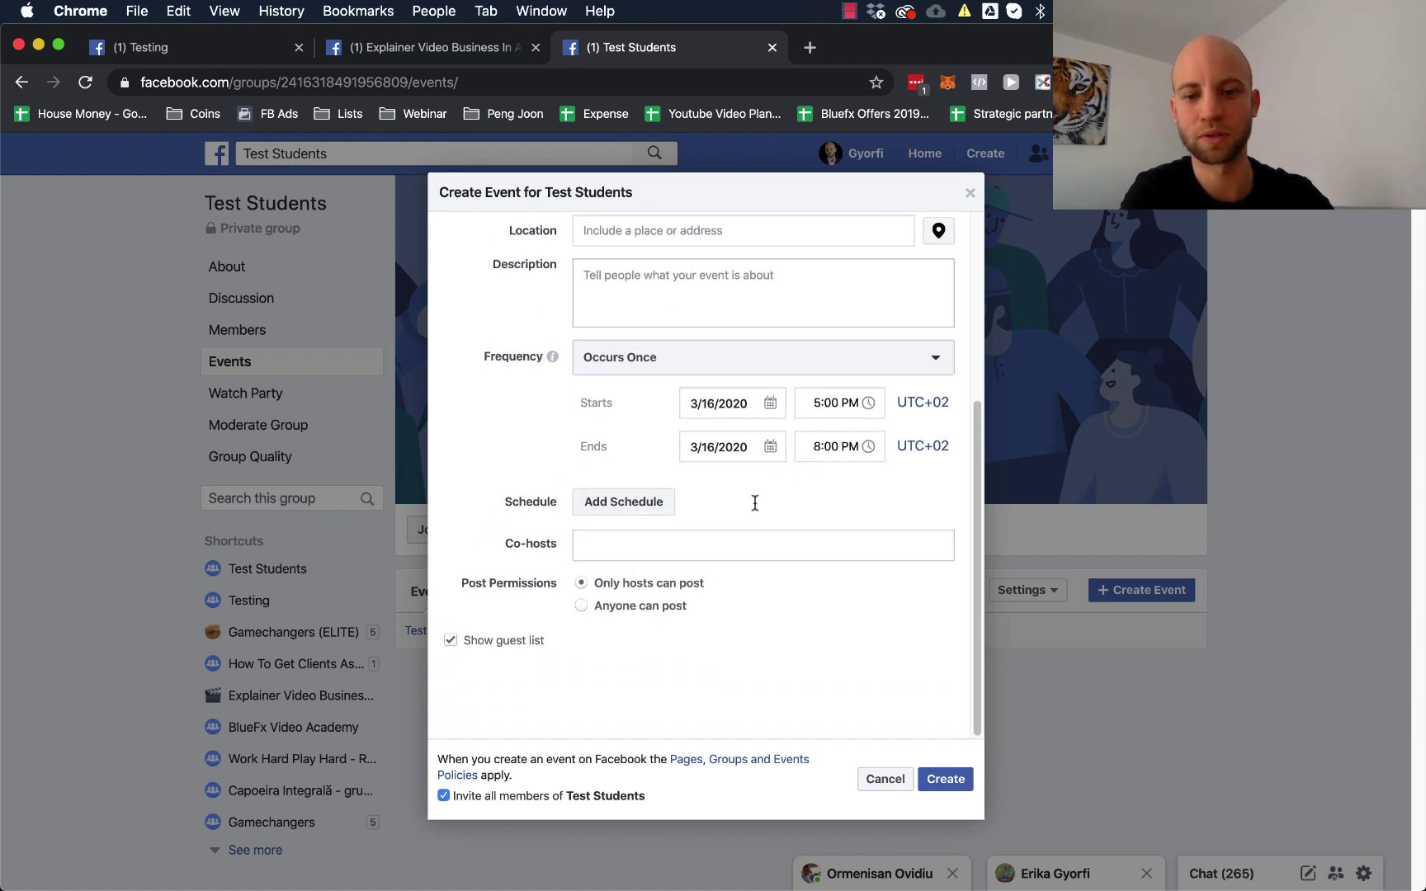
pyautogui.click(872, 785)
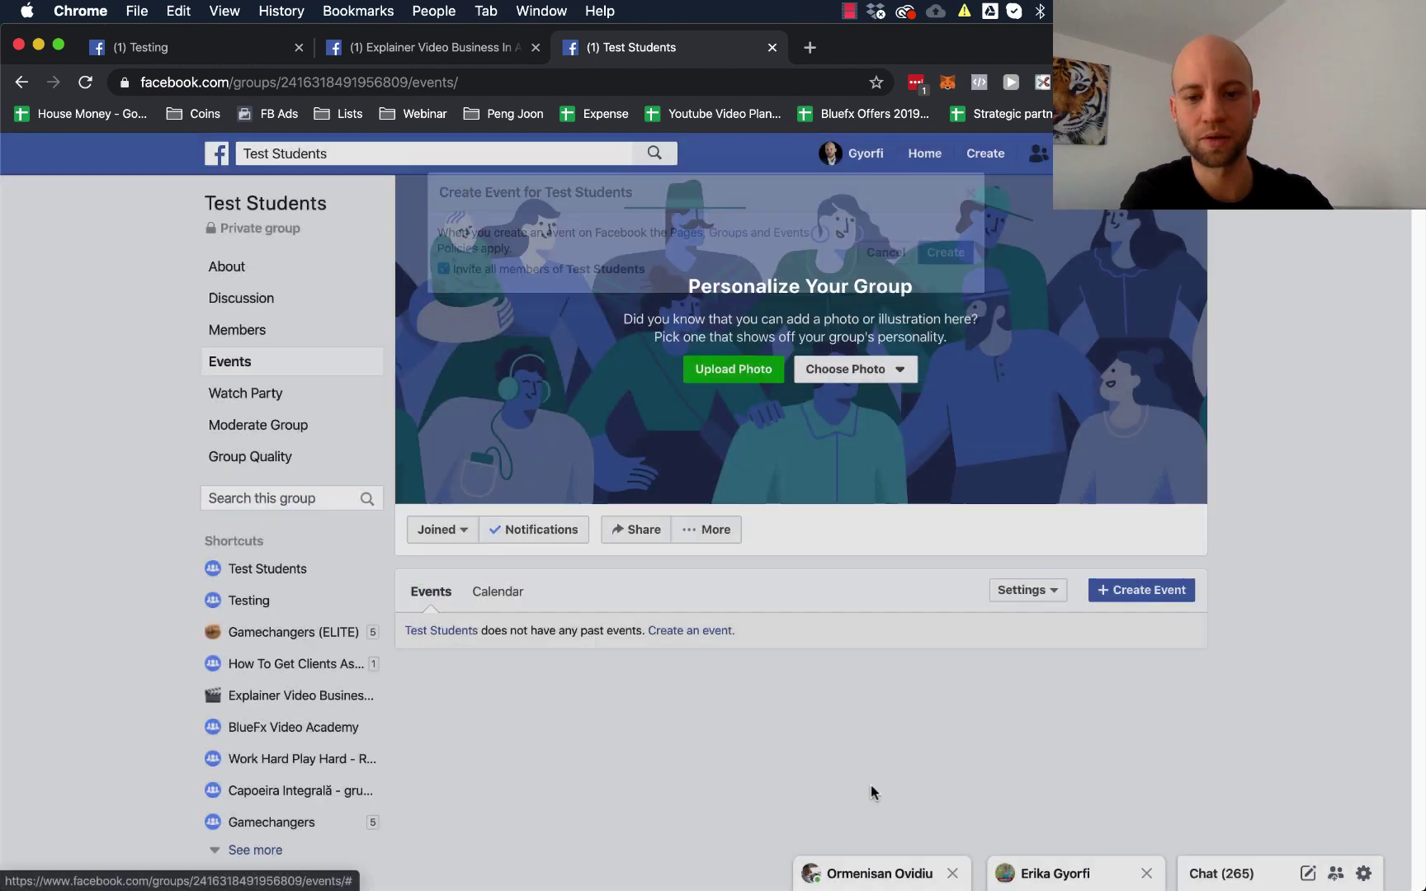
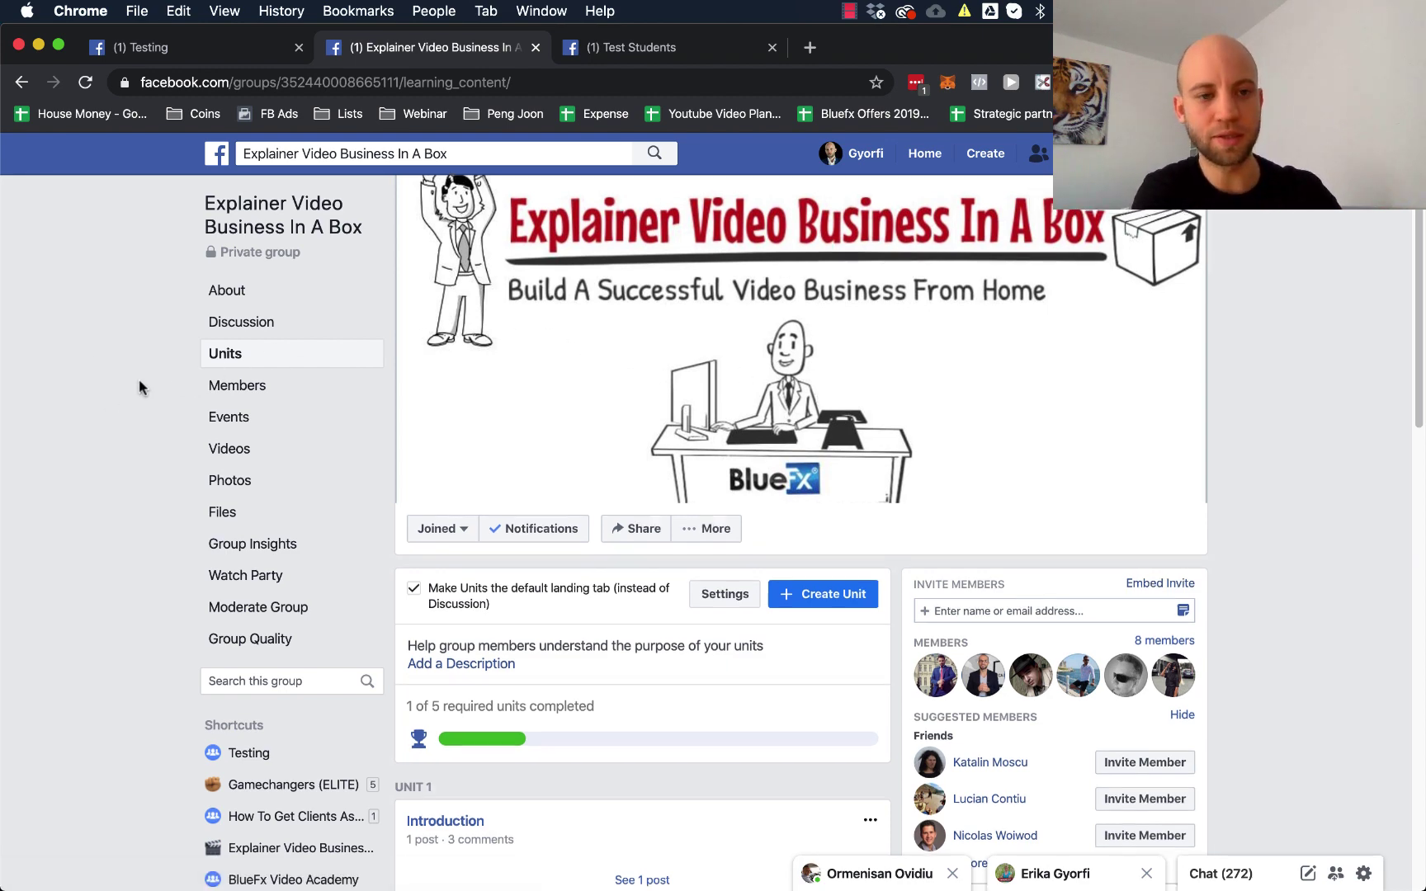
# - Examine how the Units page of the Explainer Video Business In A Box group organises its course modules and lessons
pyautogui.scroll(-2, 139, 380)
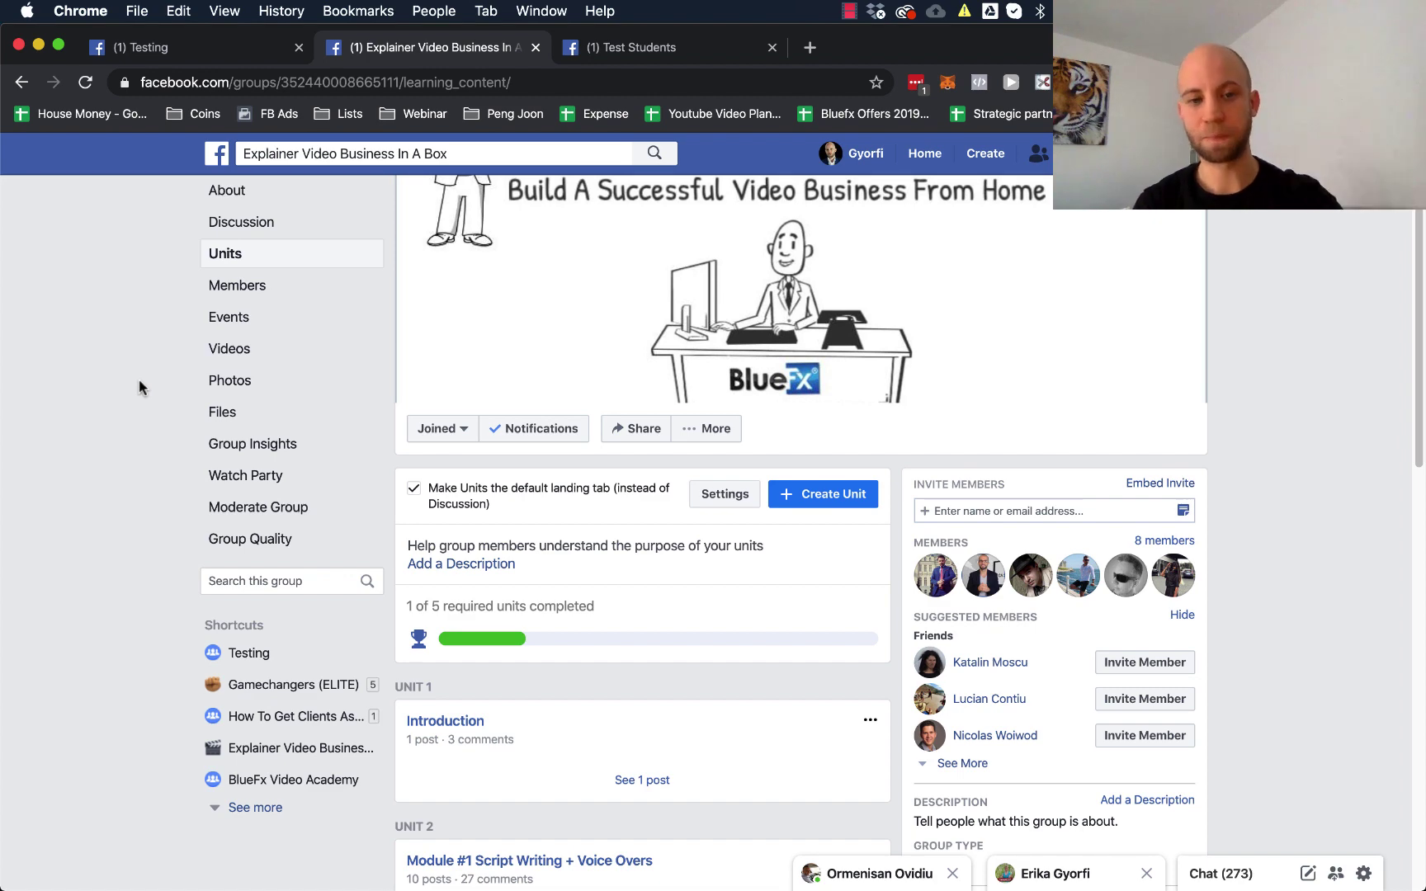
pyautogui.scroll(-3, 137, 379)
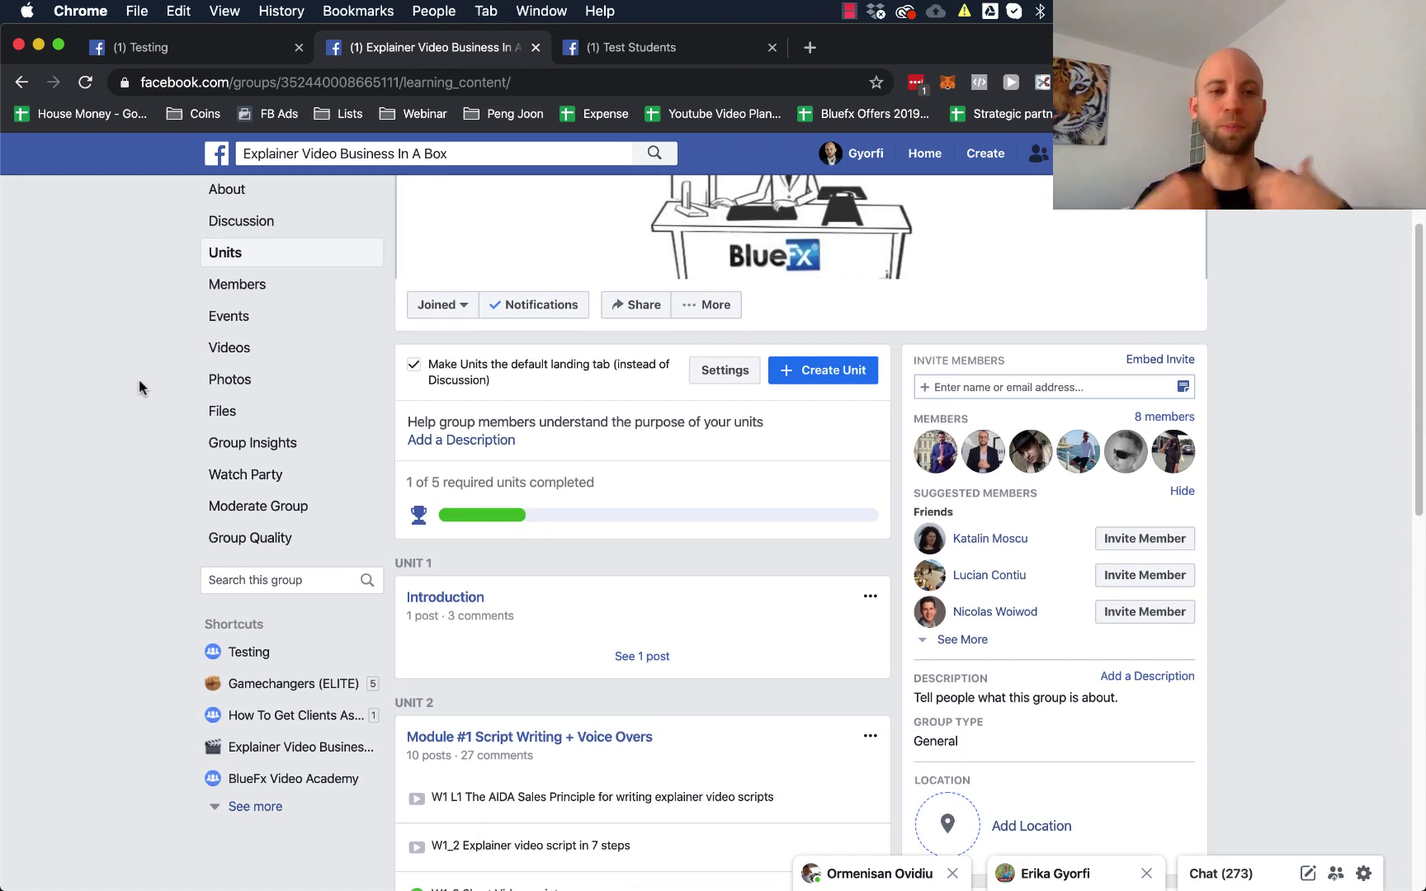
pyautogui.scroll(5, 96, 305)
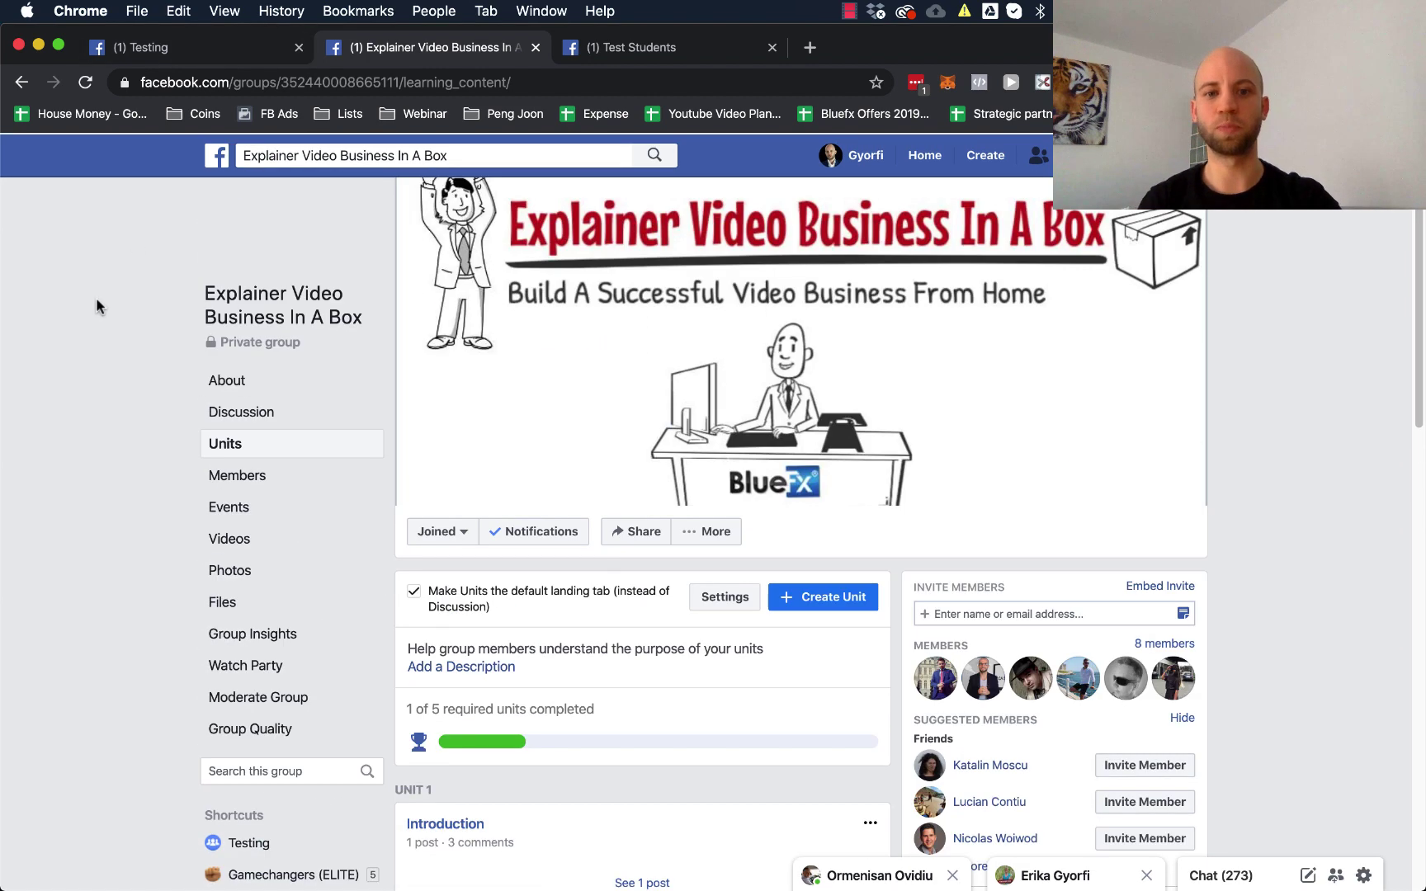
pyautogui.scroll(-1, 97, 306)
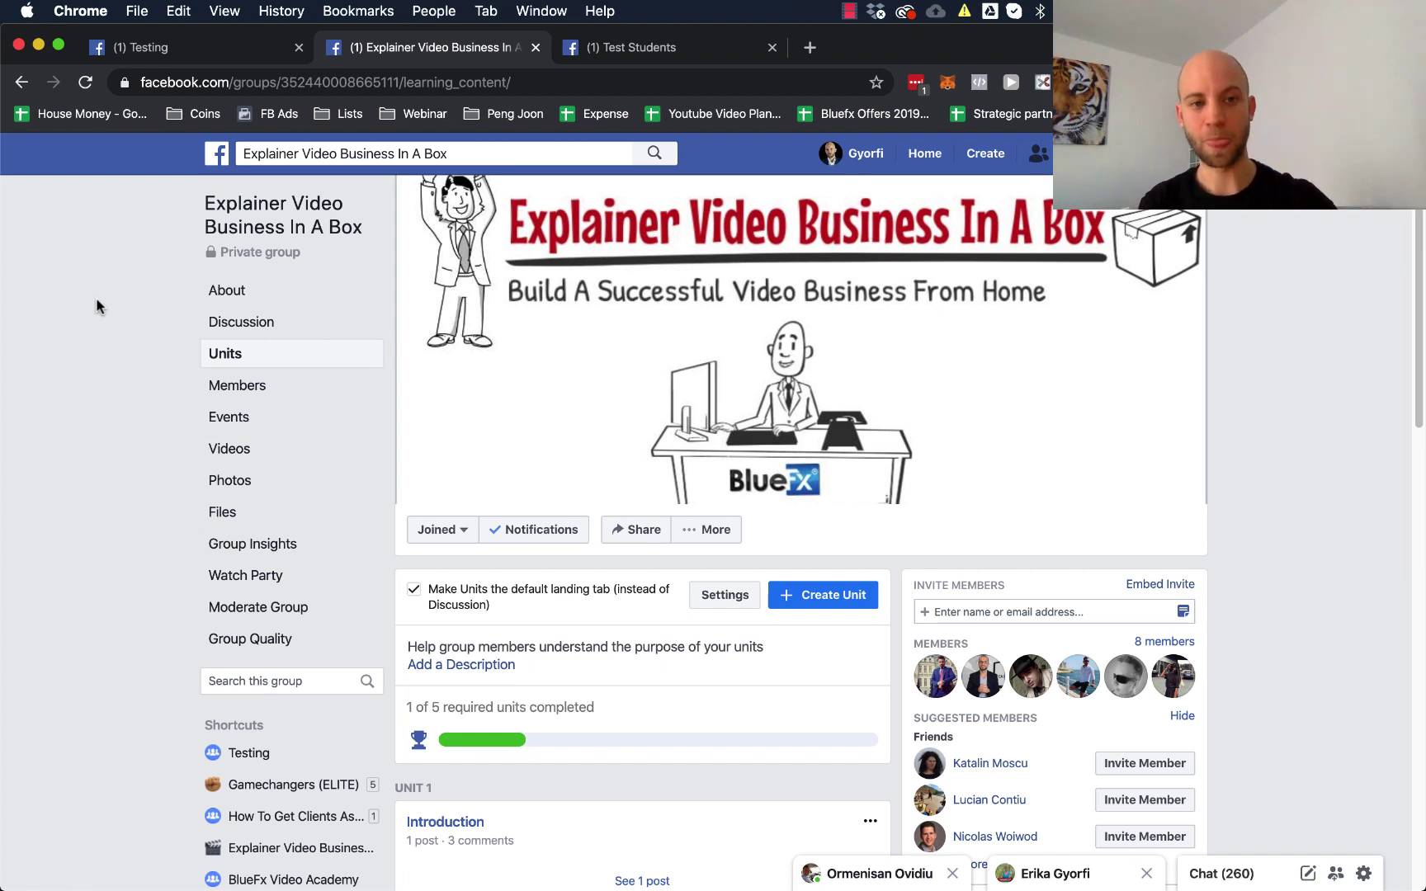
pyautogui.scroll(-3, 96, 307)
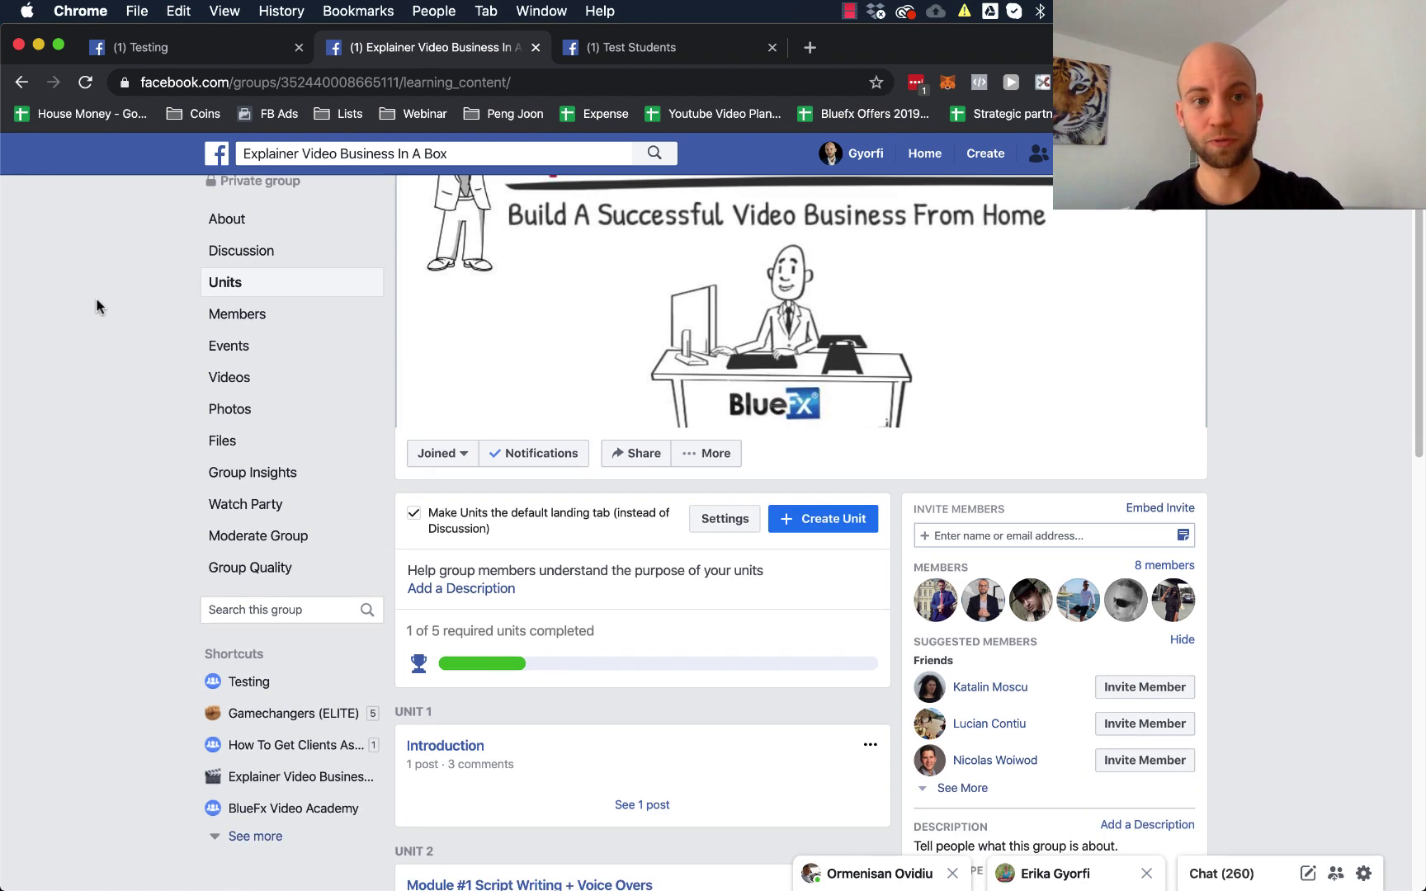
pyautogui.scroll(3, 96, 306)
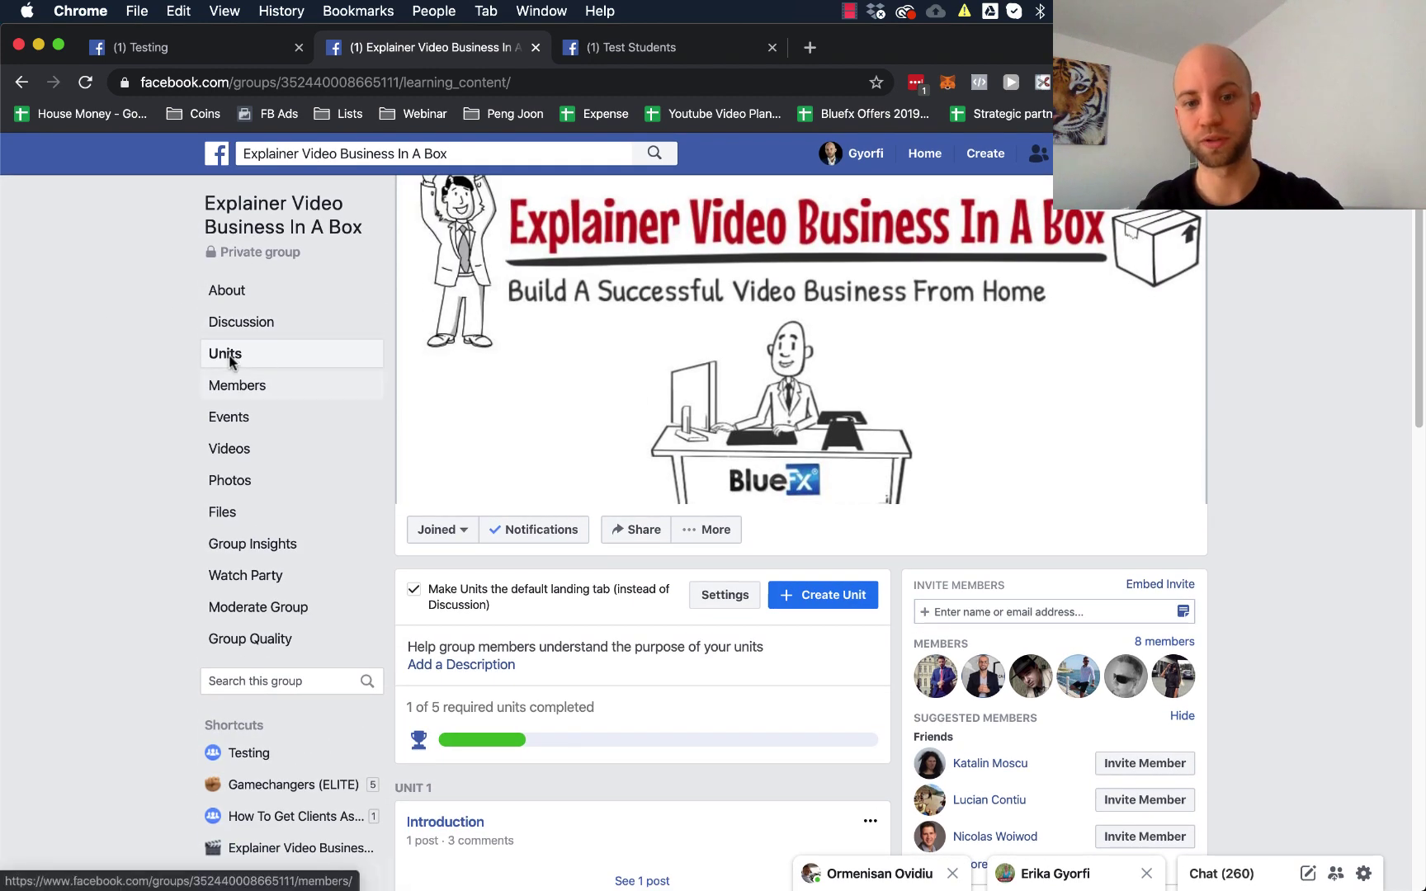
pyautogui.scroll(-5, 615, 459)
pyautogui.scroll(-1, 614, 457)
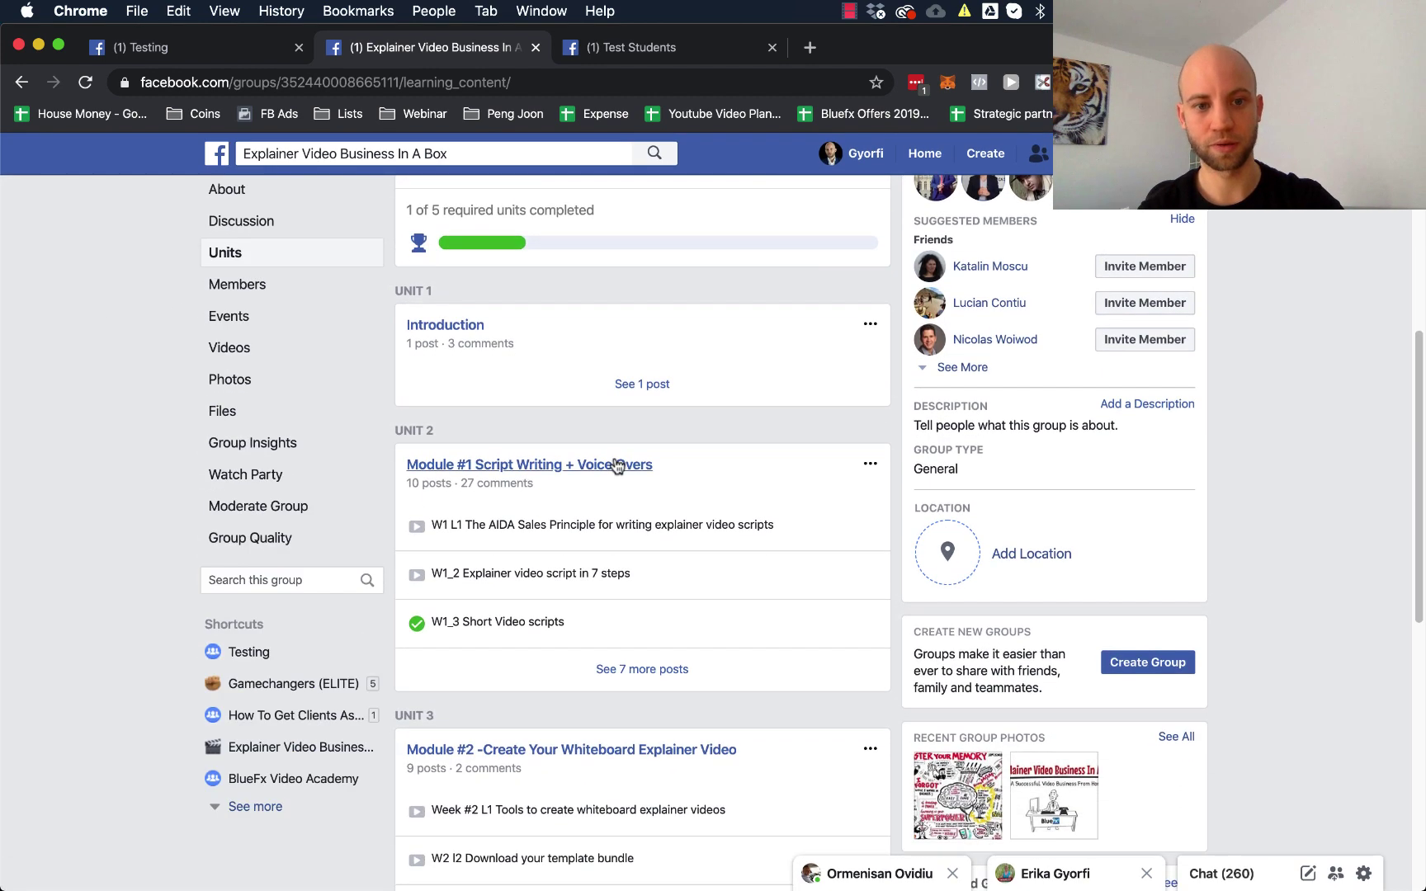
pyautogui.scroll(1, 616, 466)
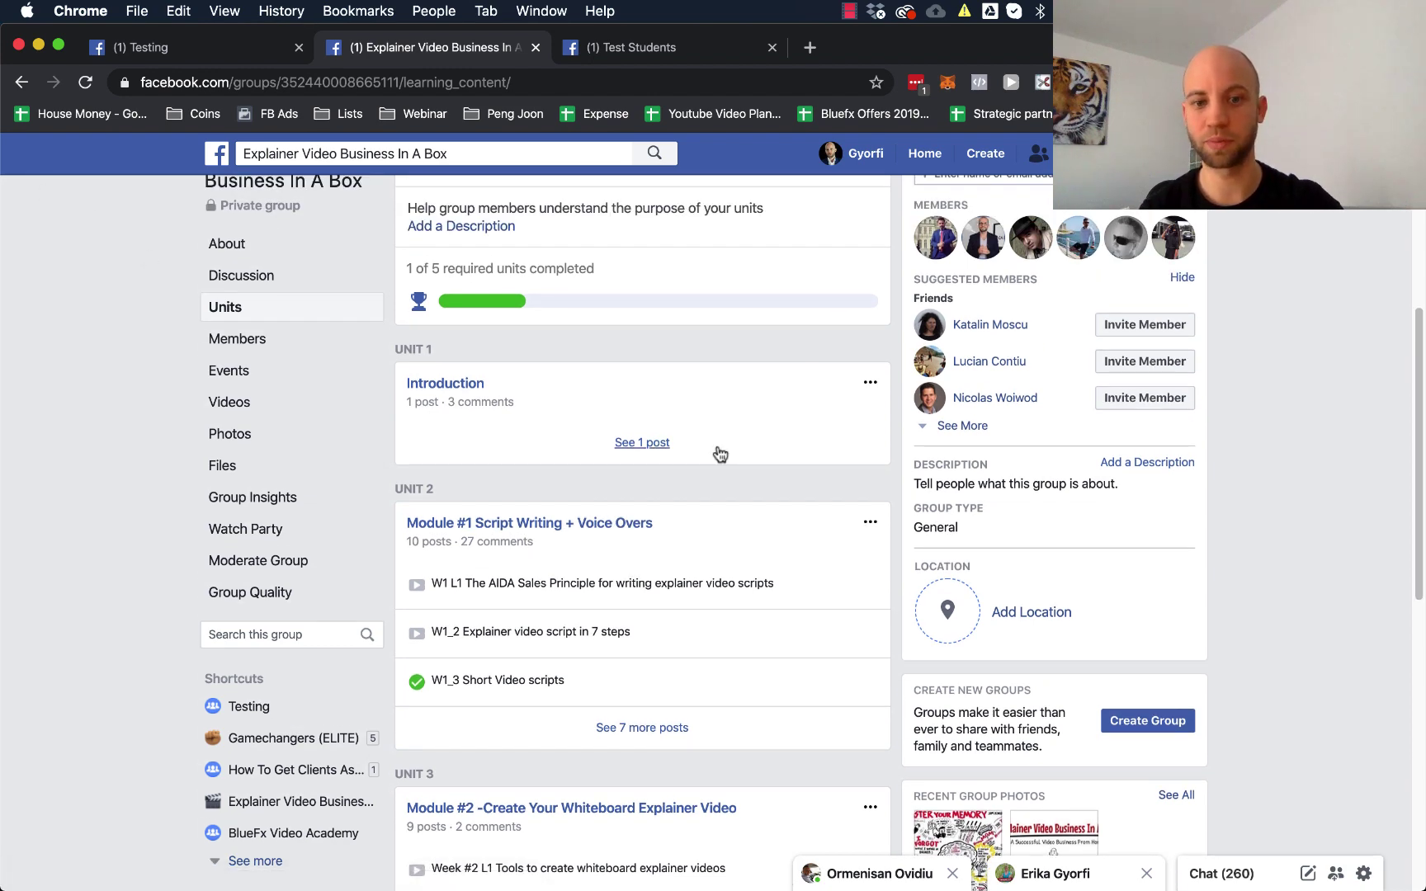
pyautogui.scroll(-3, 720, 452)
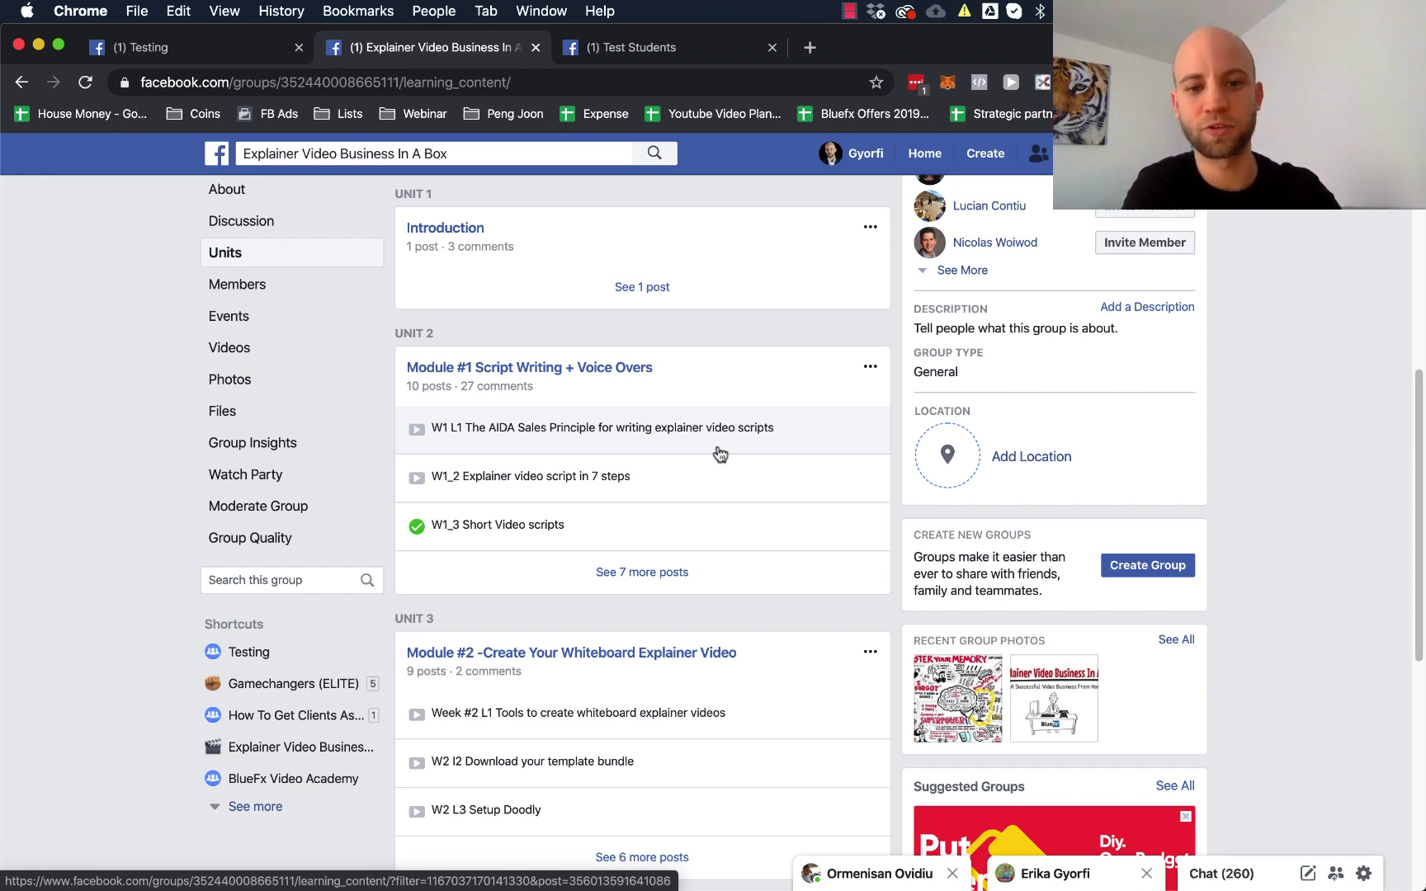
pyautogui.scroll(-3, 720, 452)
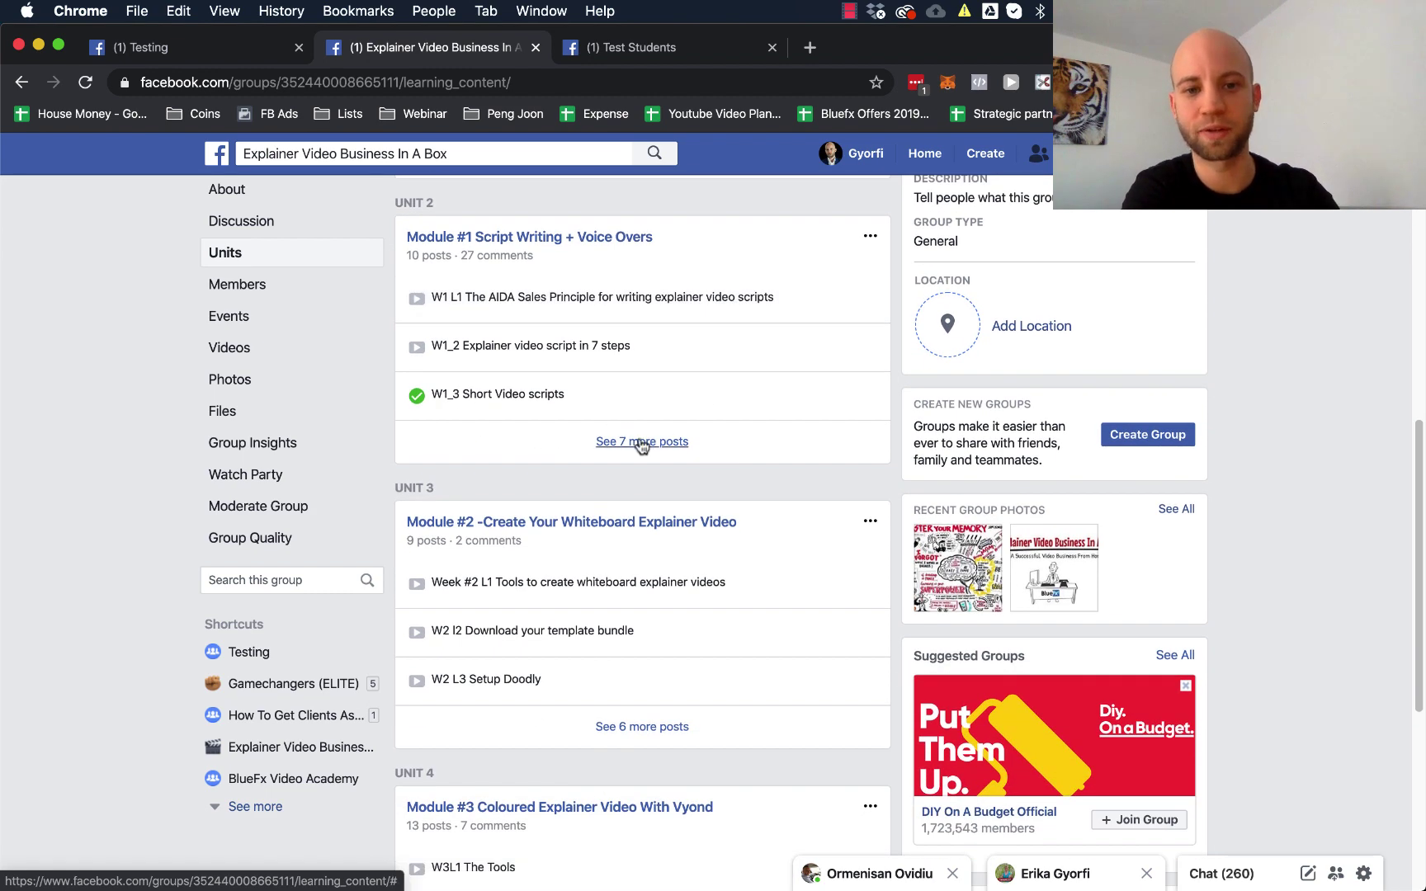
# - Expand the full lesson list of Module #1 Script Writing + Voice Overs and look through the other modules
pyautogui.click(642, 442)
pyautogui.scroll(-3, 641, 444)
pyautogui.scroll(4, 640, 442)
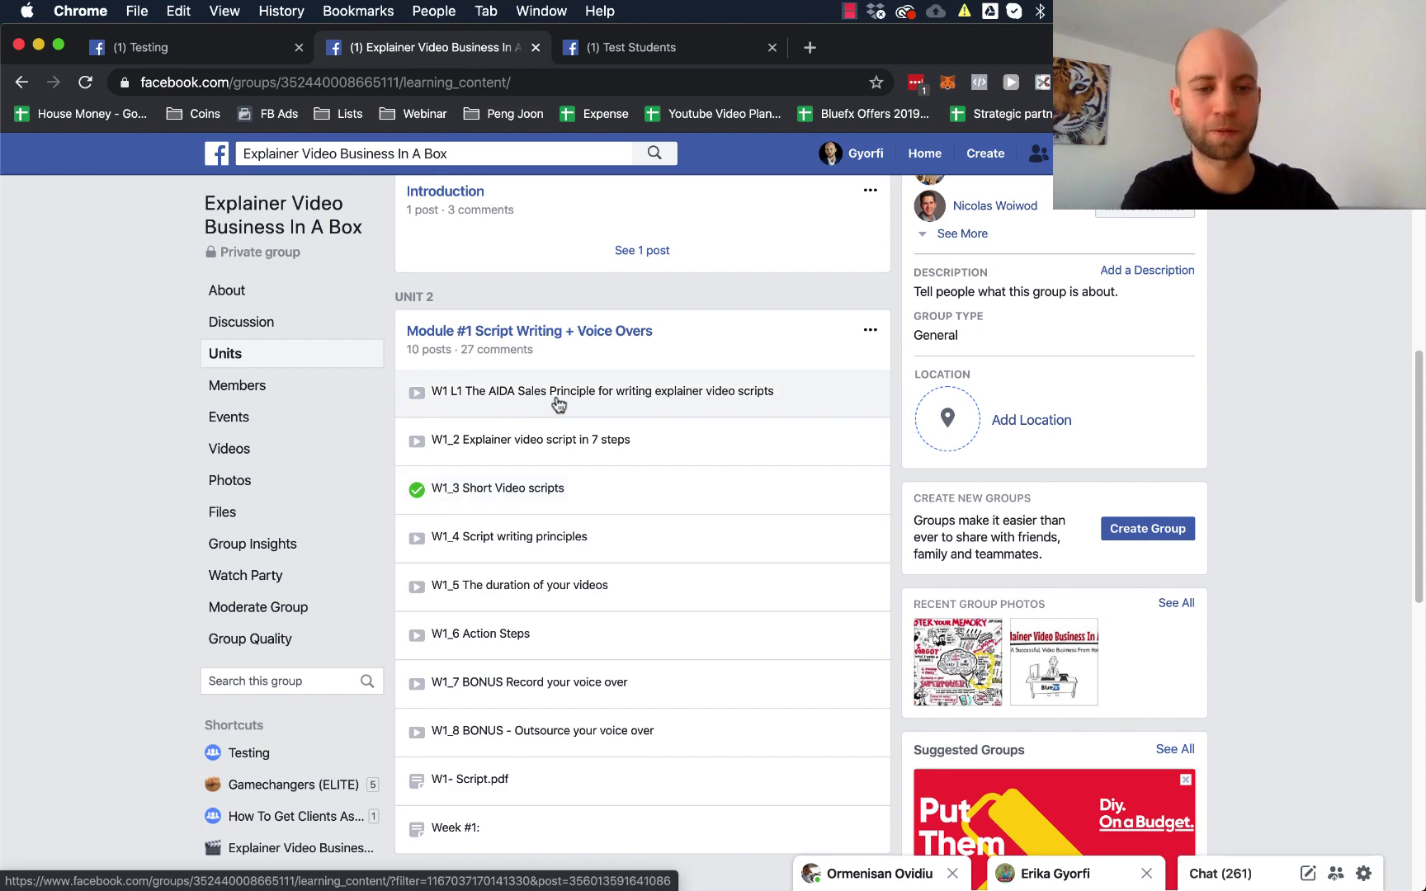
pyautogui.scroll(3, 558, 404)
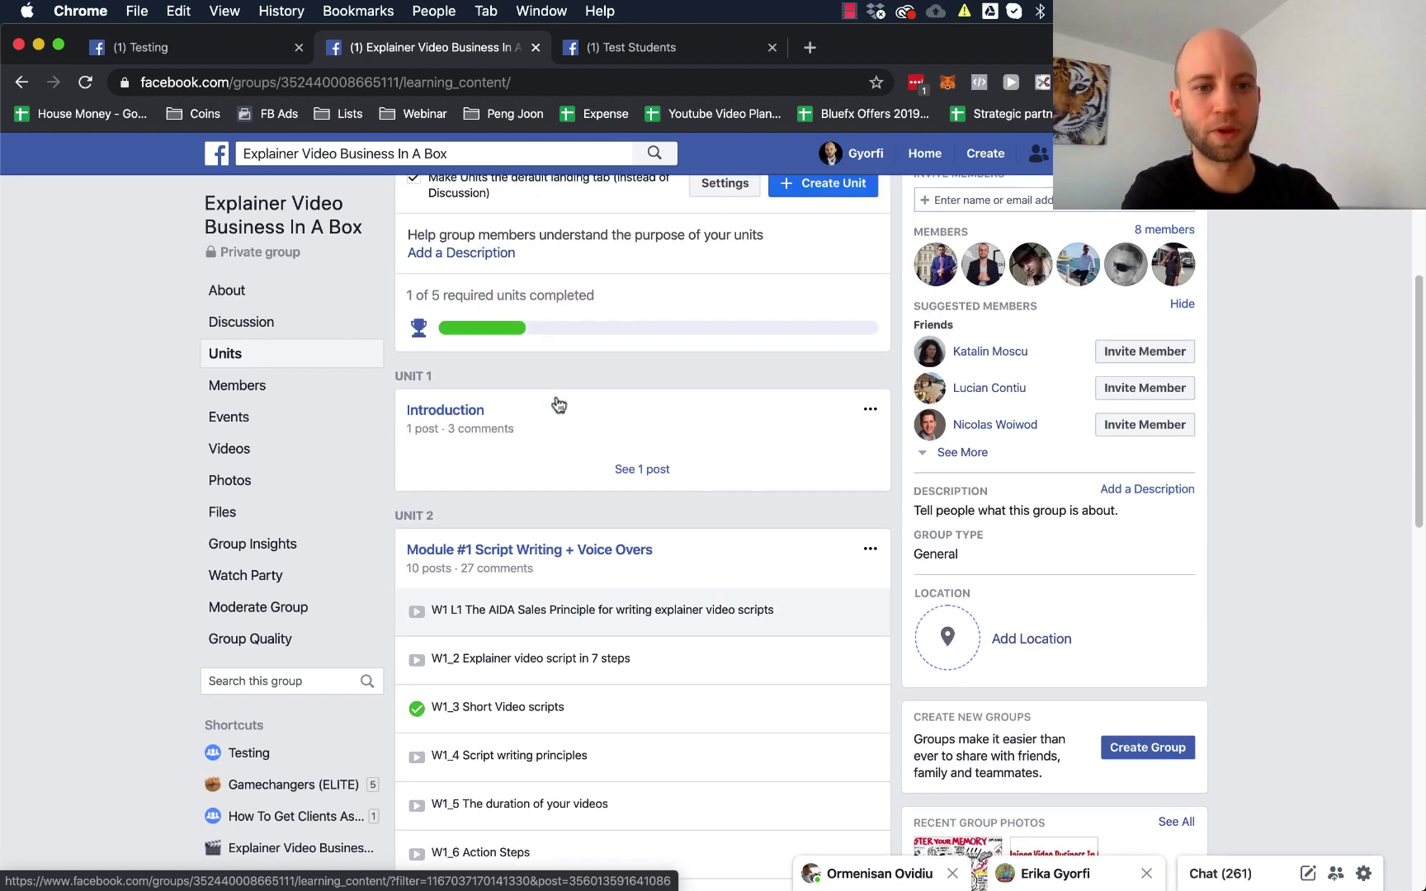
pyautogui.scroll(3, 543, 457)
pyautogui.scroll(-3, 541, 449)
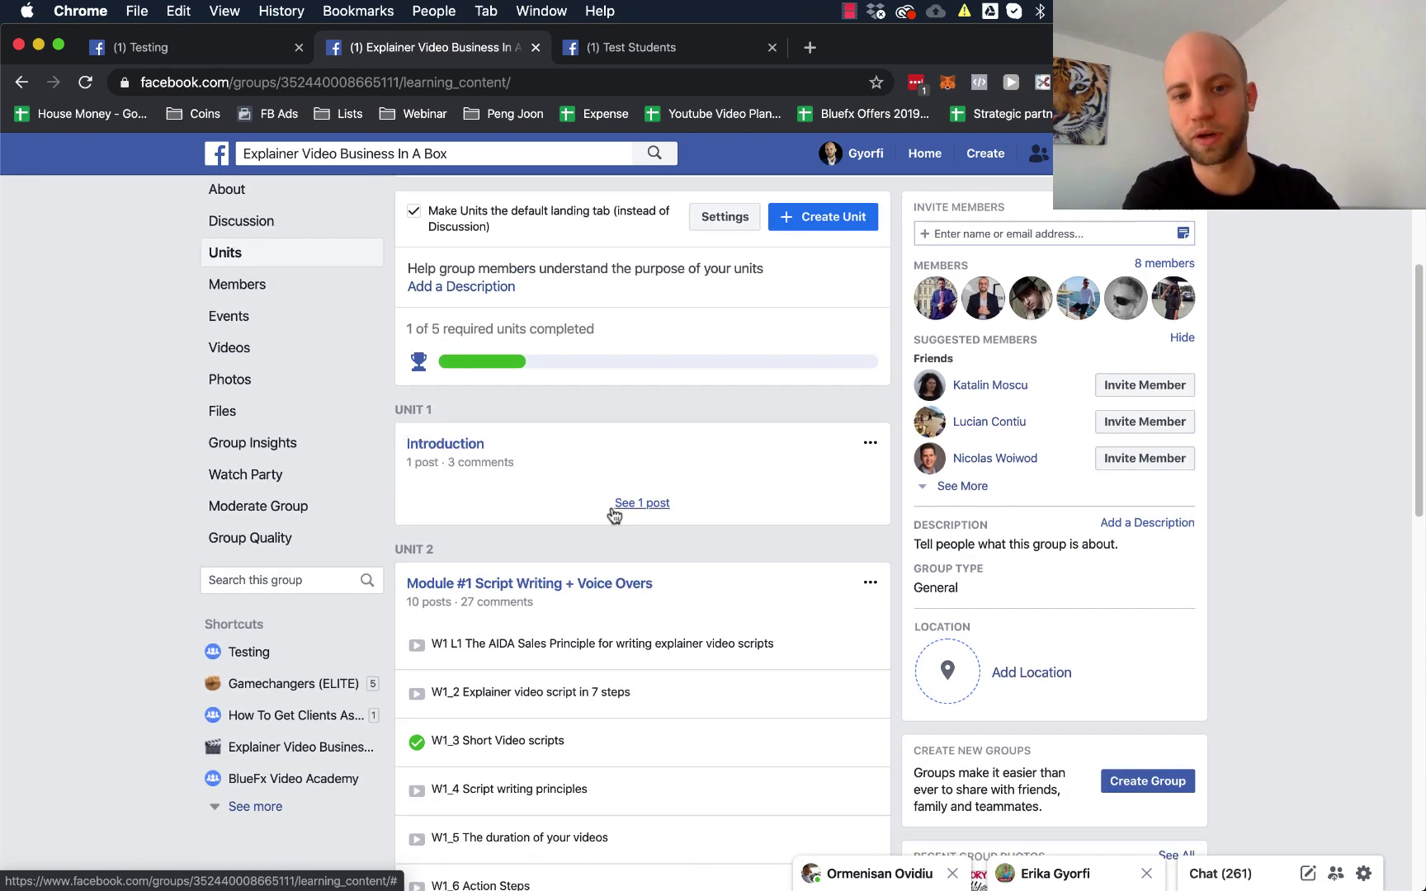
pyautogui.scroll(-2, 614, 509)
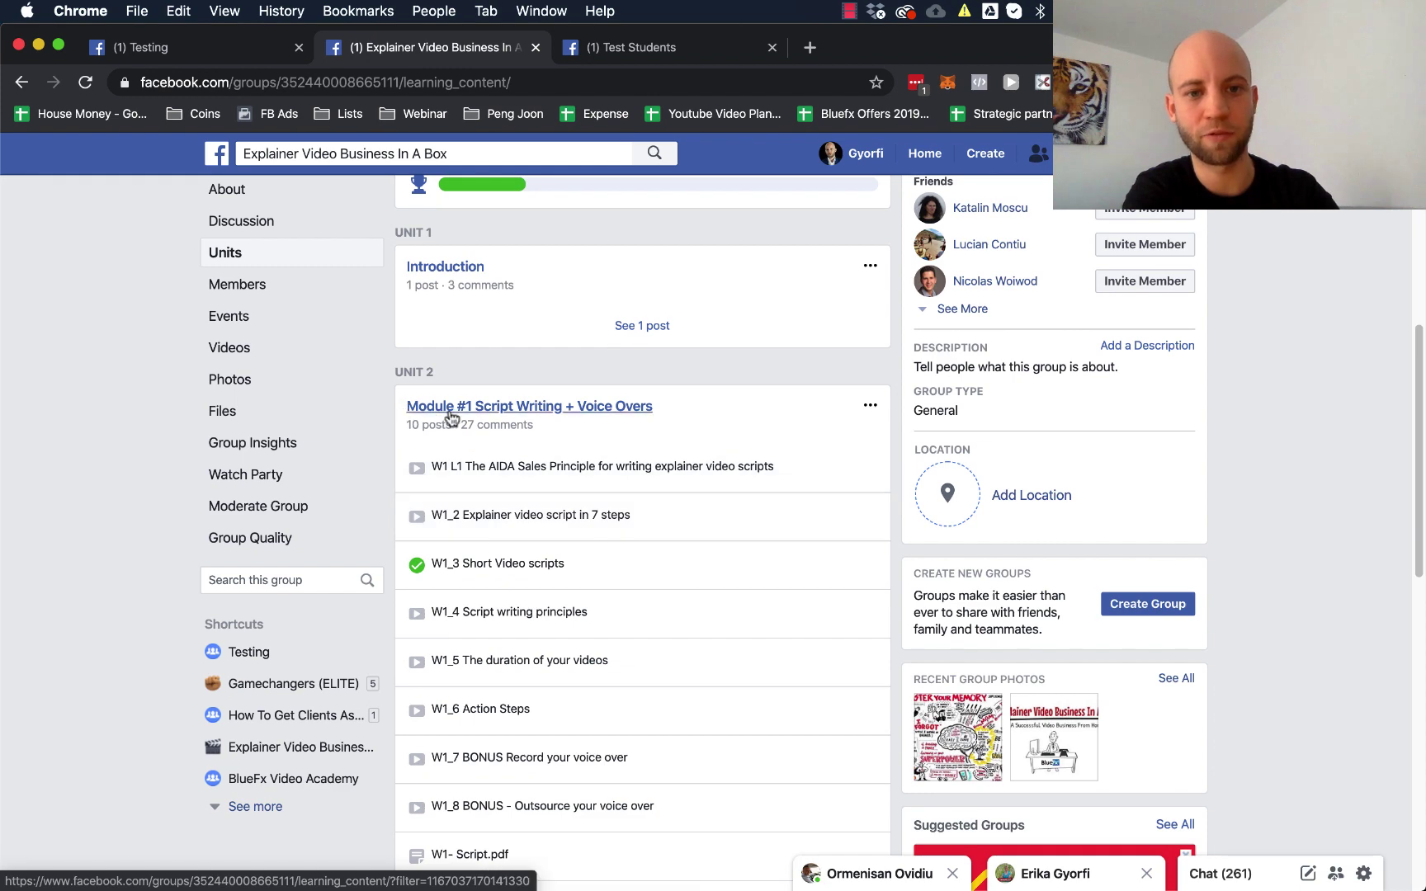
pyautogui.scroll(-8, 578, 417)
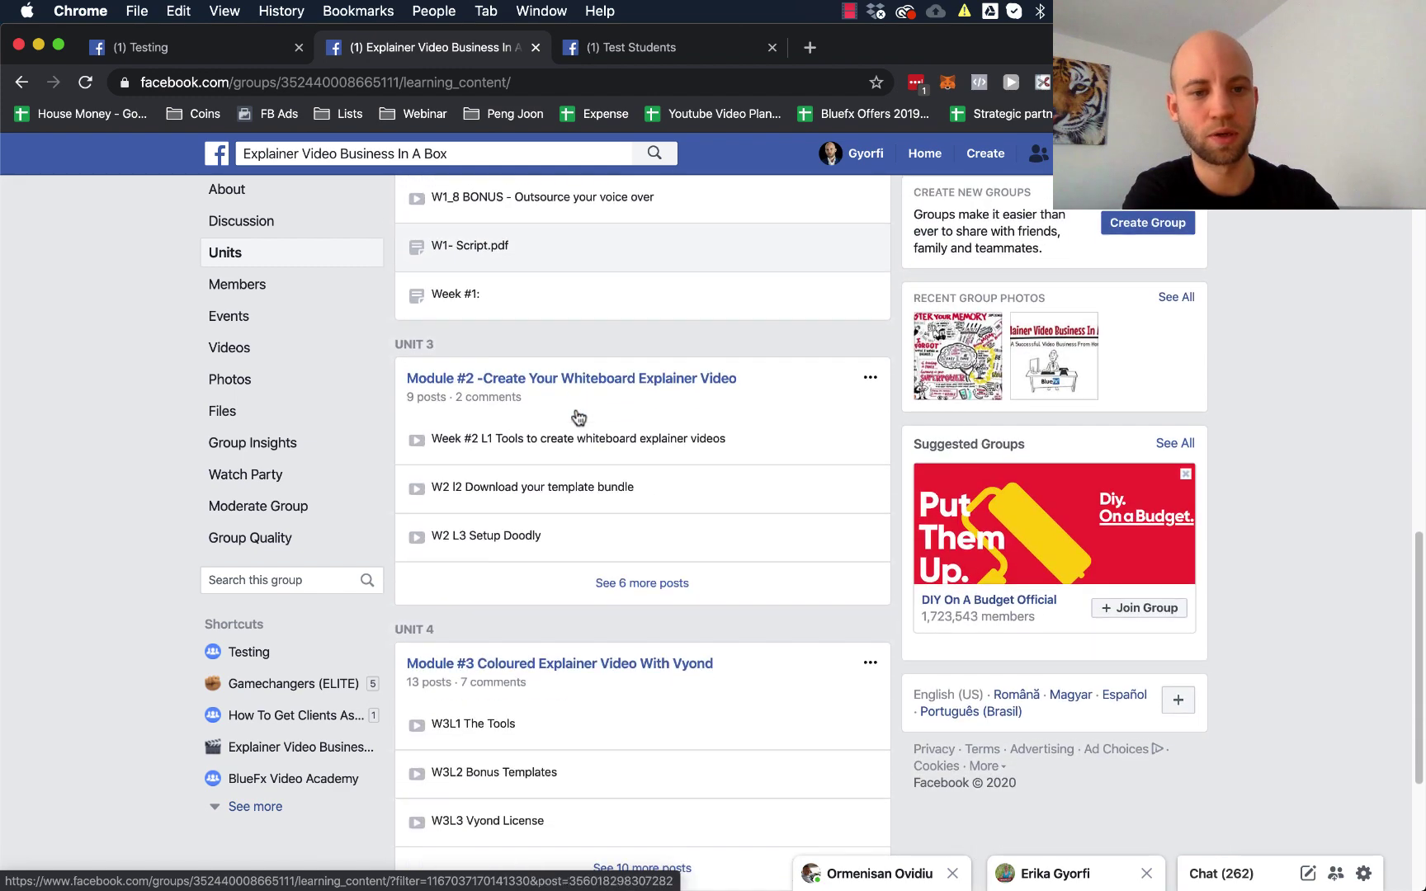
pyautogui.scroll(-3, 512, 338)
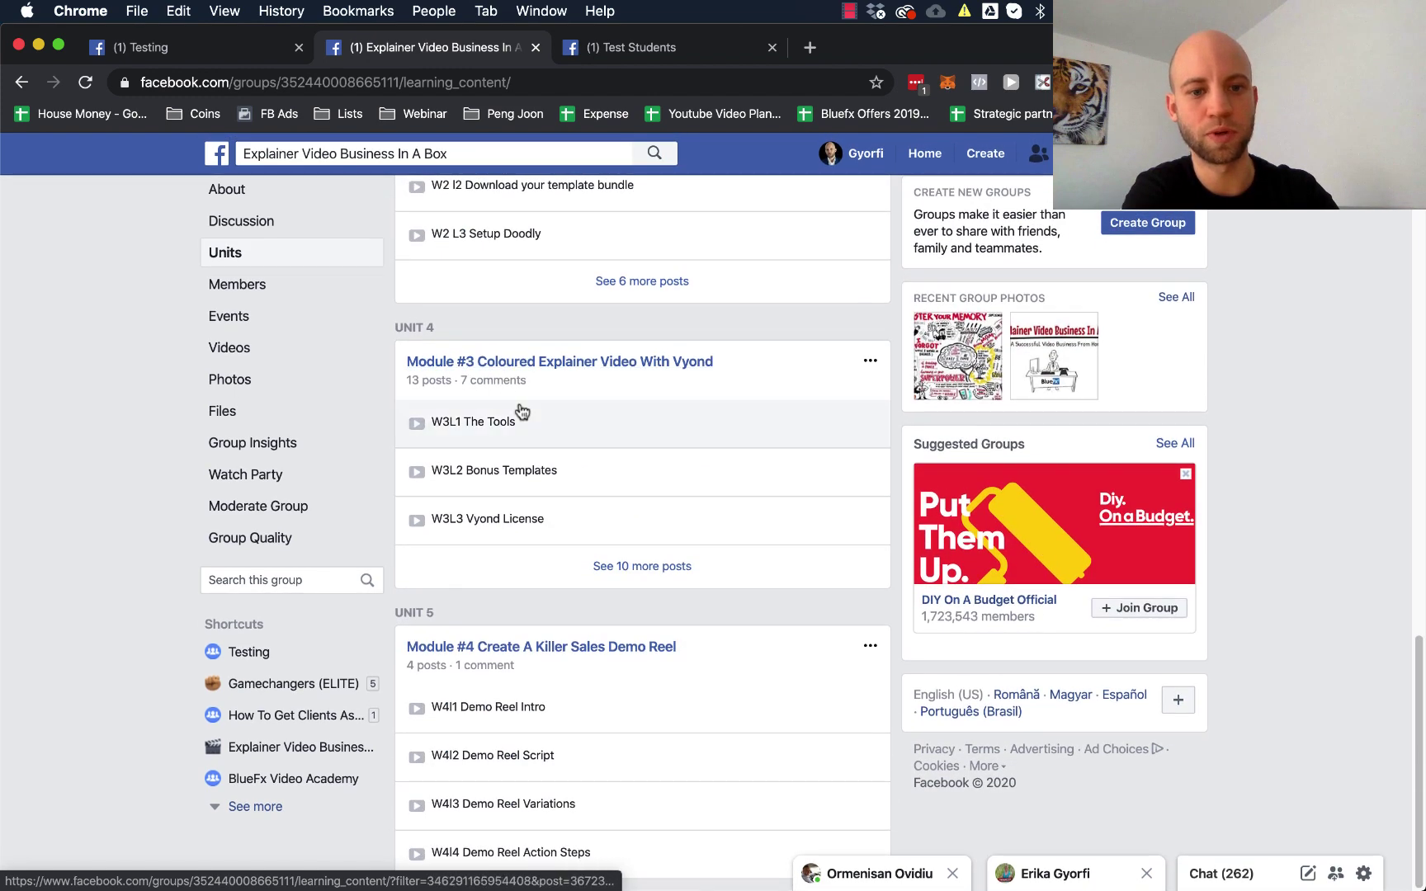
pyautogui.scroll(15, 614, 633)
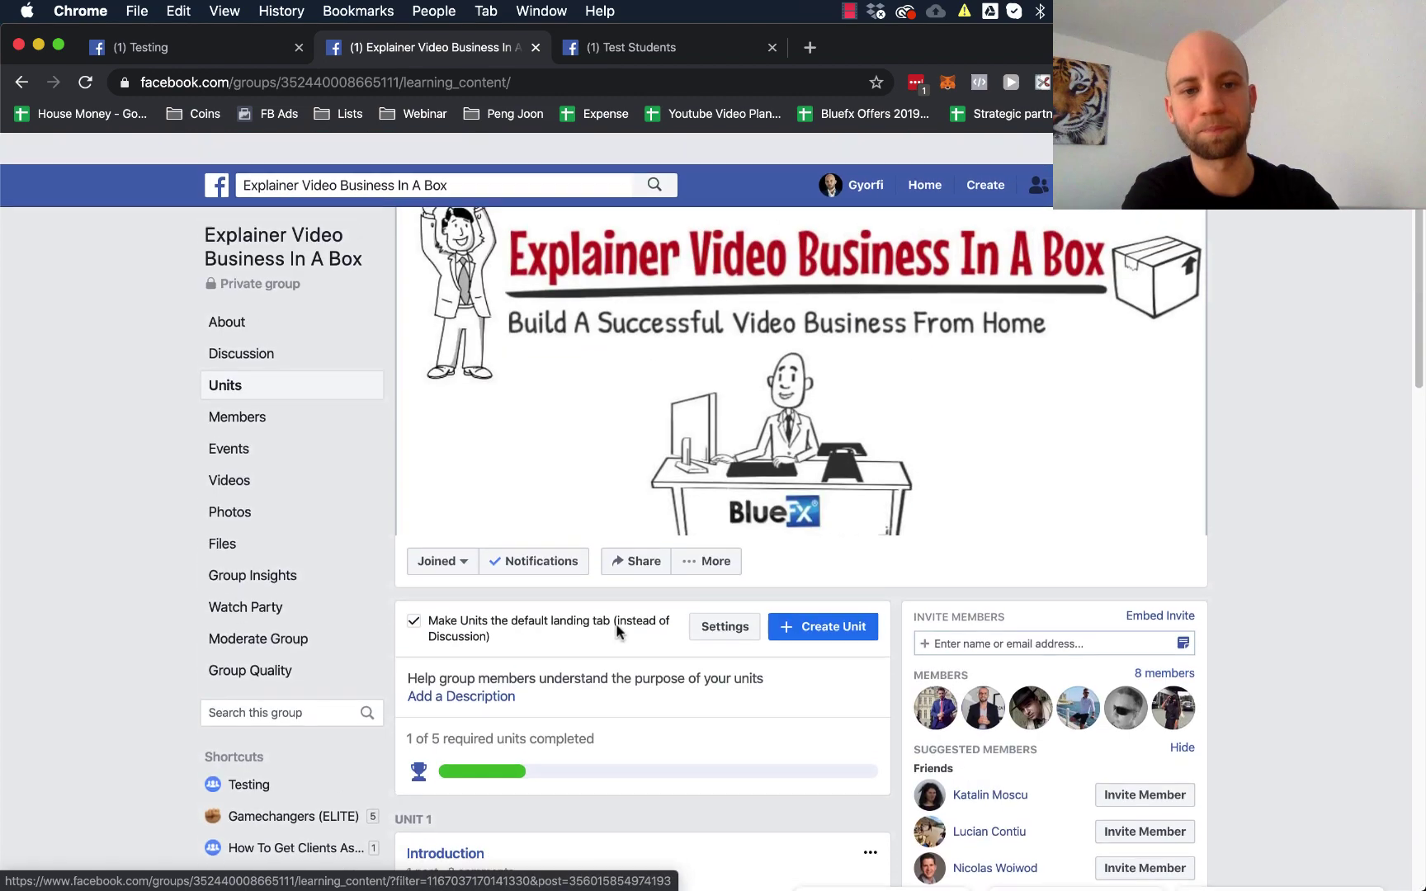
# - Open the lesson "W1 L1 The AIDA Sales Principle for writing explainer video scripts" and show its video post
pyautogui.scroll(-7, 619, 634)
pyautogui.scroll(-2, 619, 634)
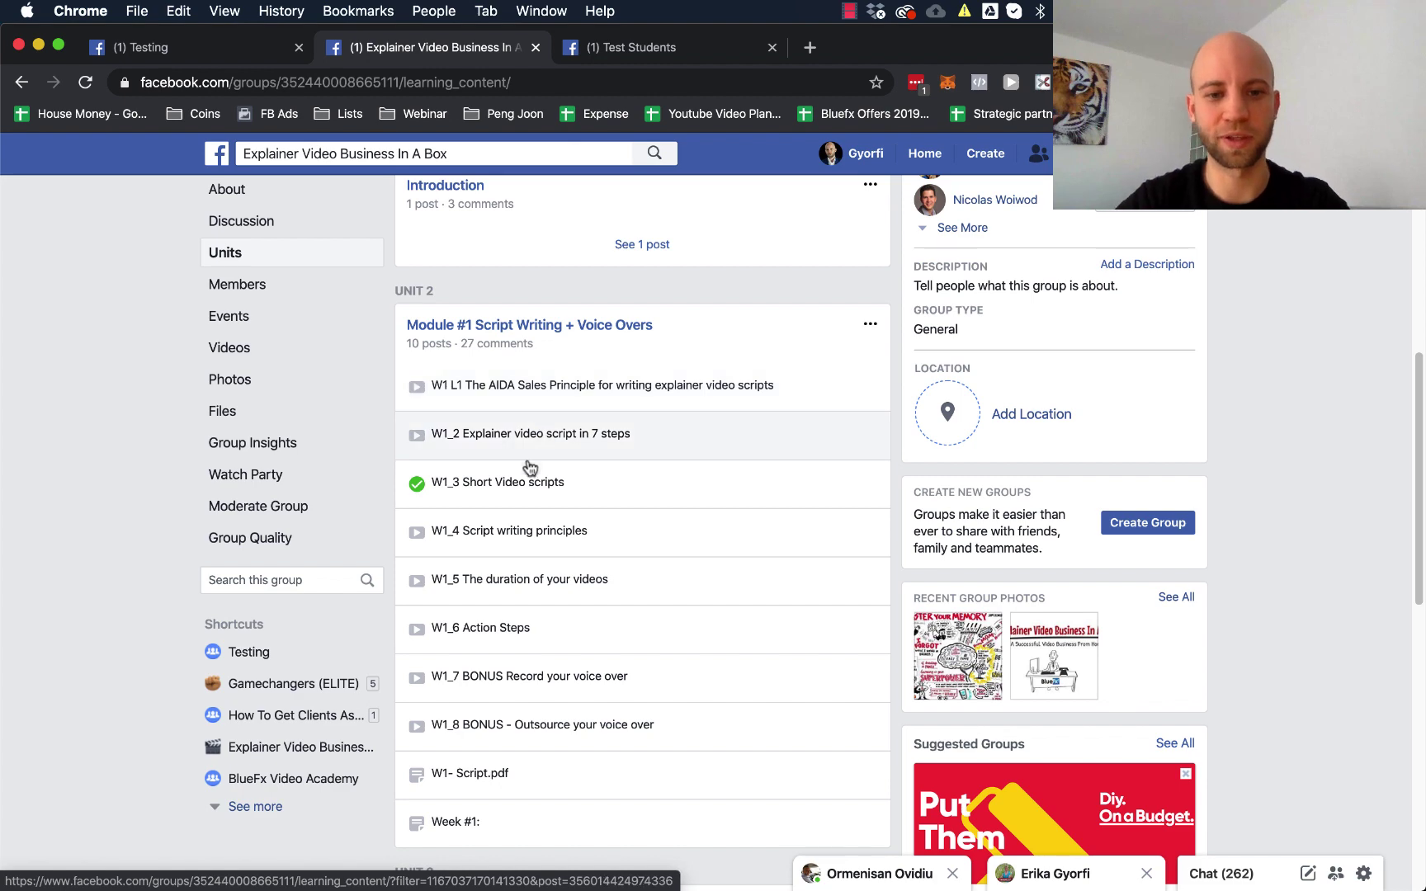
pyautogui.click(546, 391)
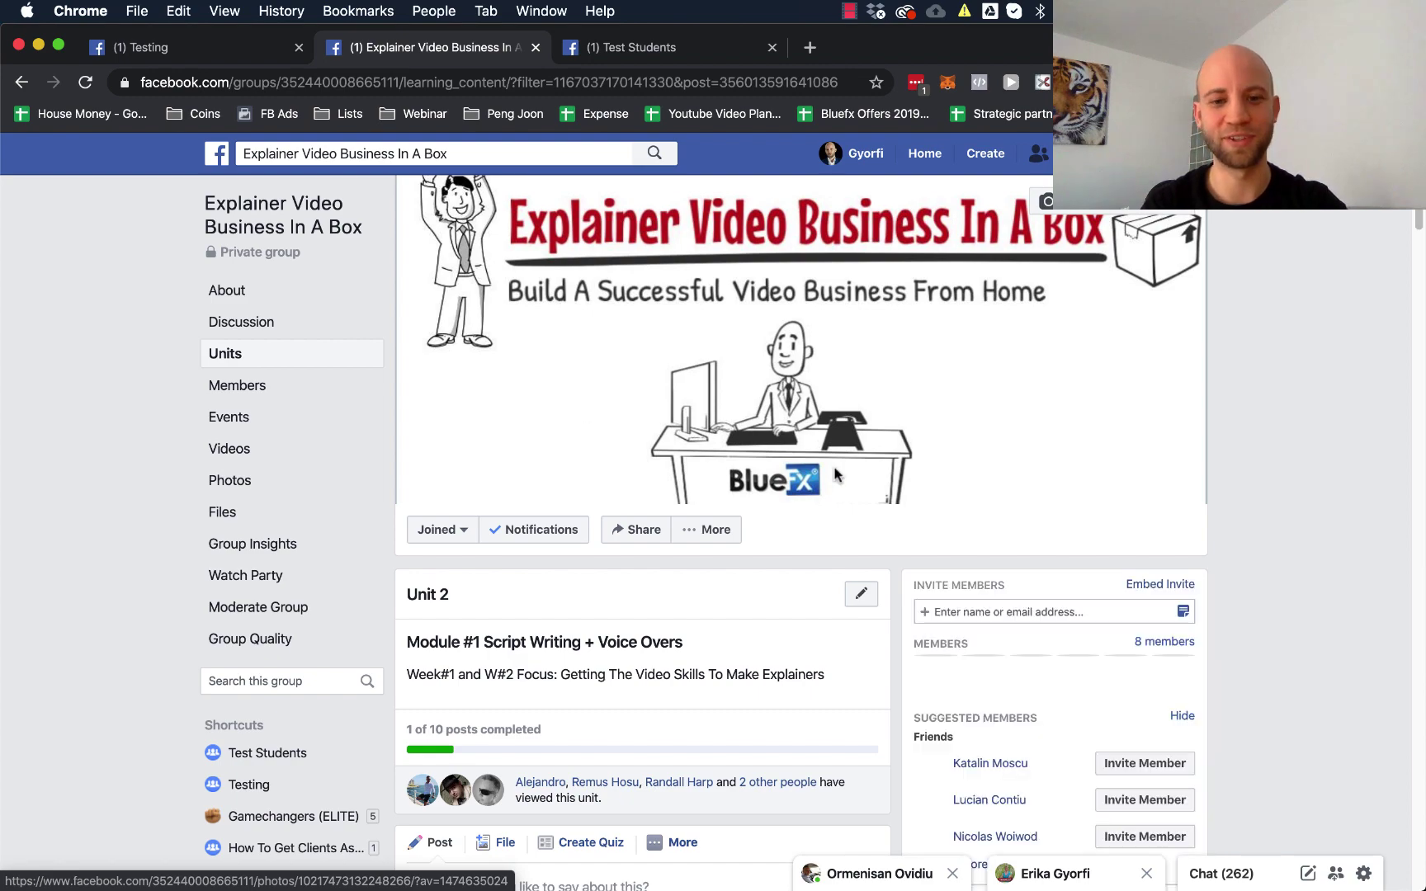
pyautogui.scroll(-10, 834, 475)
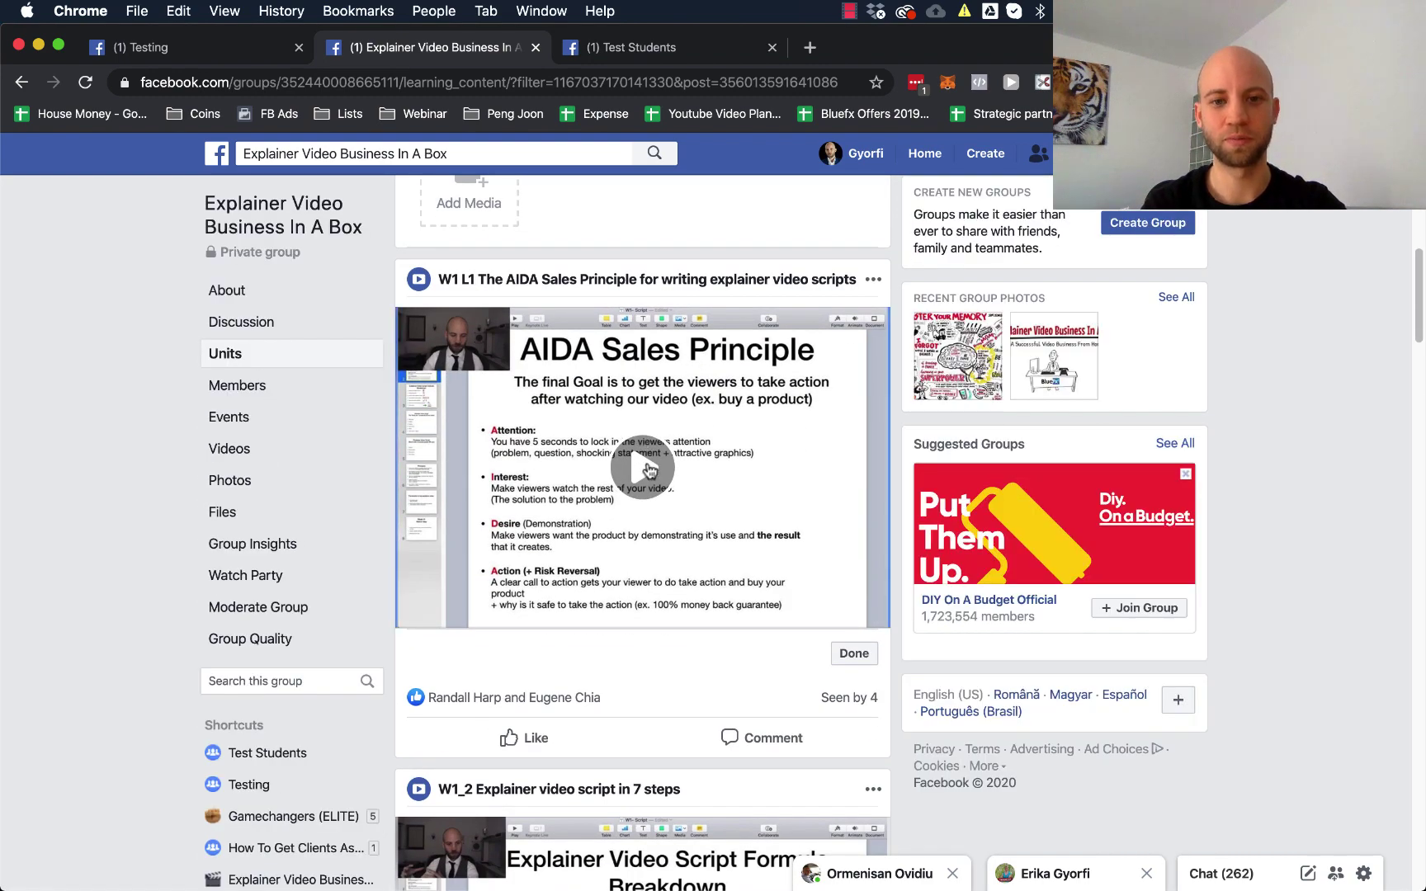
# - Play and pause the AIDA Sales Principle lesson video, and check the list of members who have seen the post
pyautogui.click(645, 450)
pyautogui.click(421, 603)
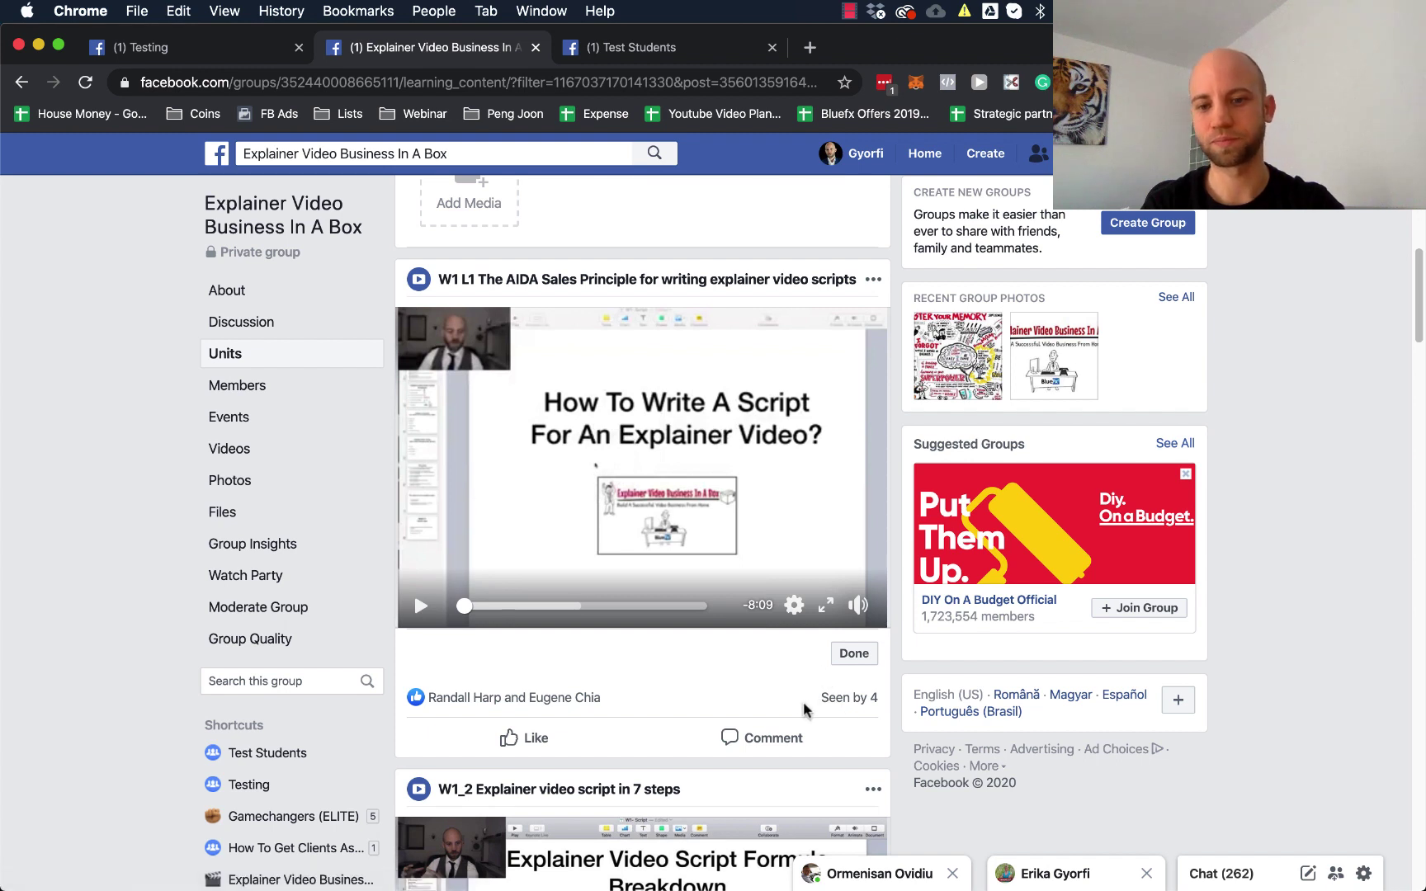
pyautogui.click(858, 703)
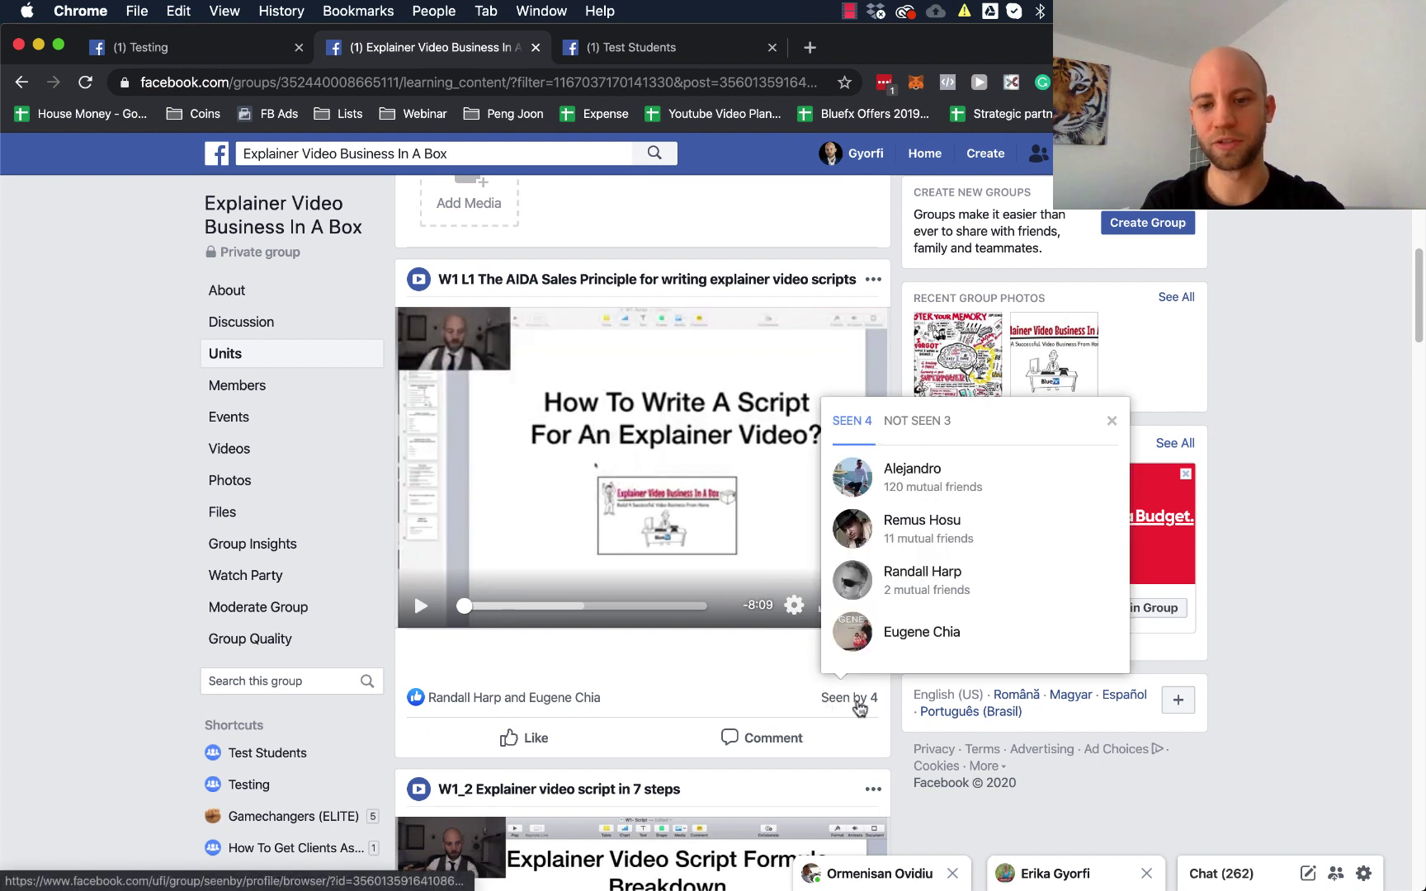
pyautogui.click(788, 691)
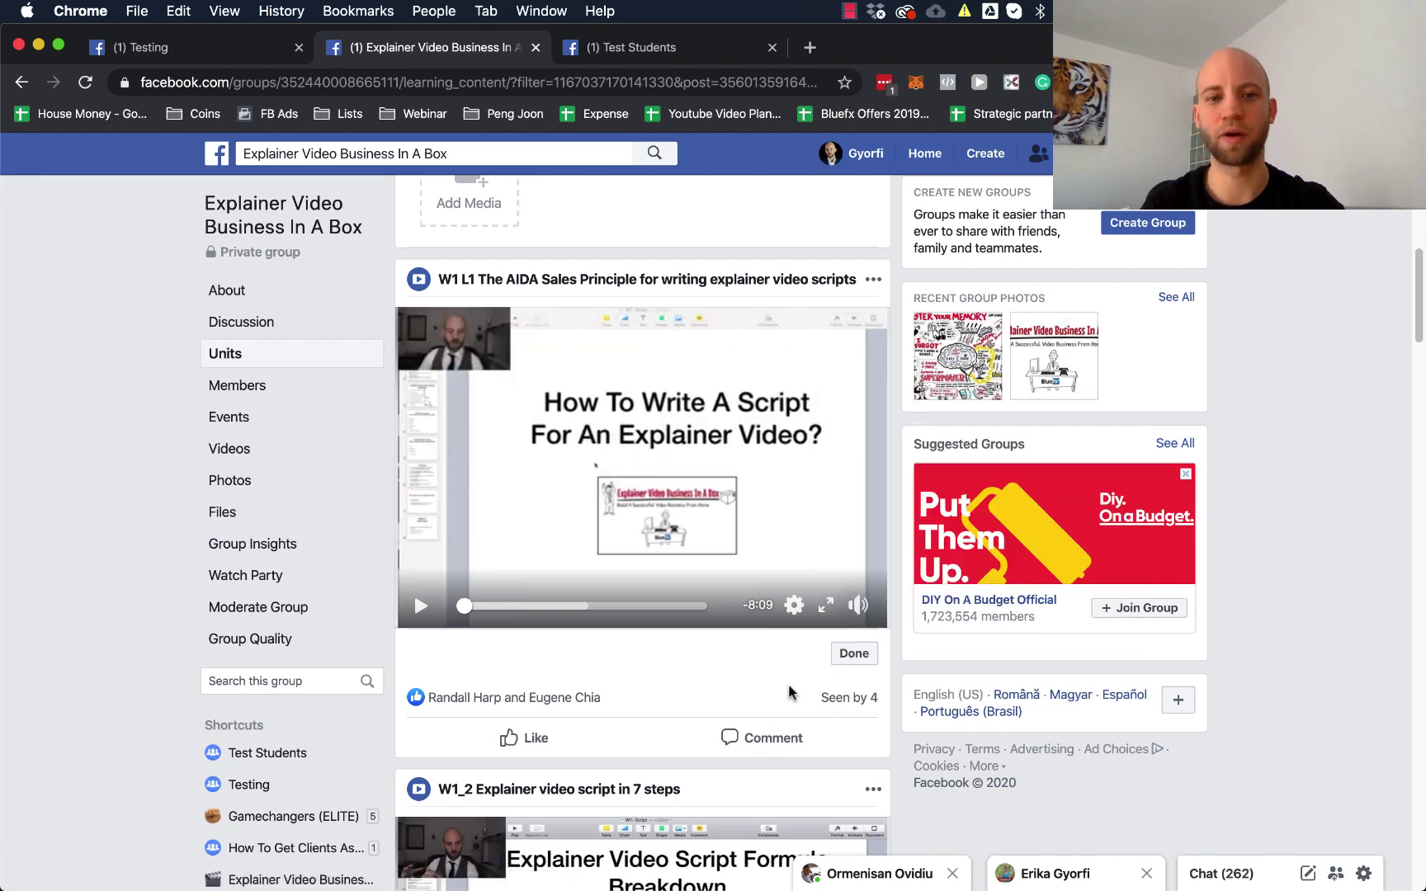
# - Mark the lesson "W1 L1 The AIDA Sales Principle for writing explainer video scripts" as done and look through the lessons below it
pyautogui.scroll(2, 788, 692)
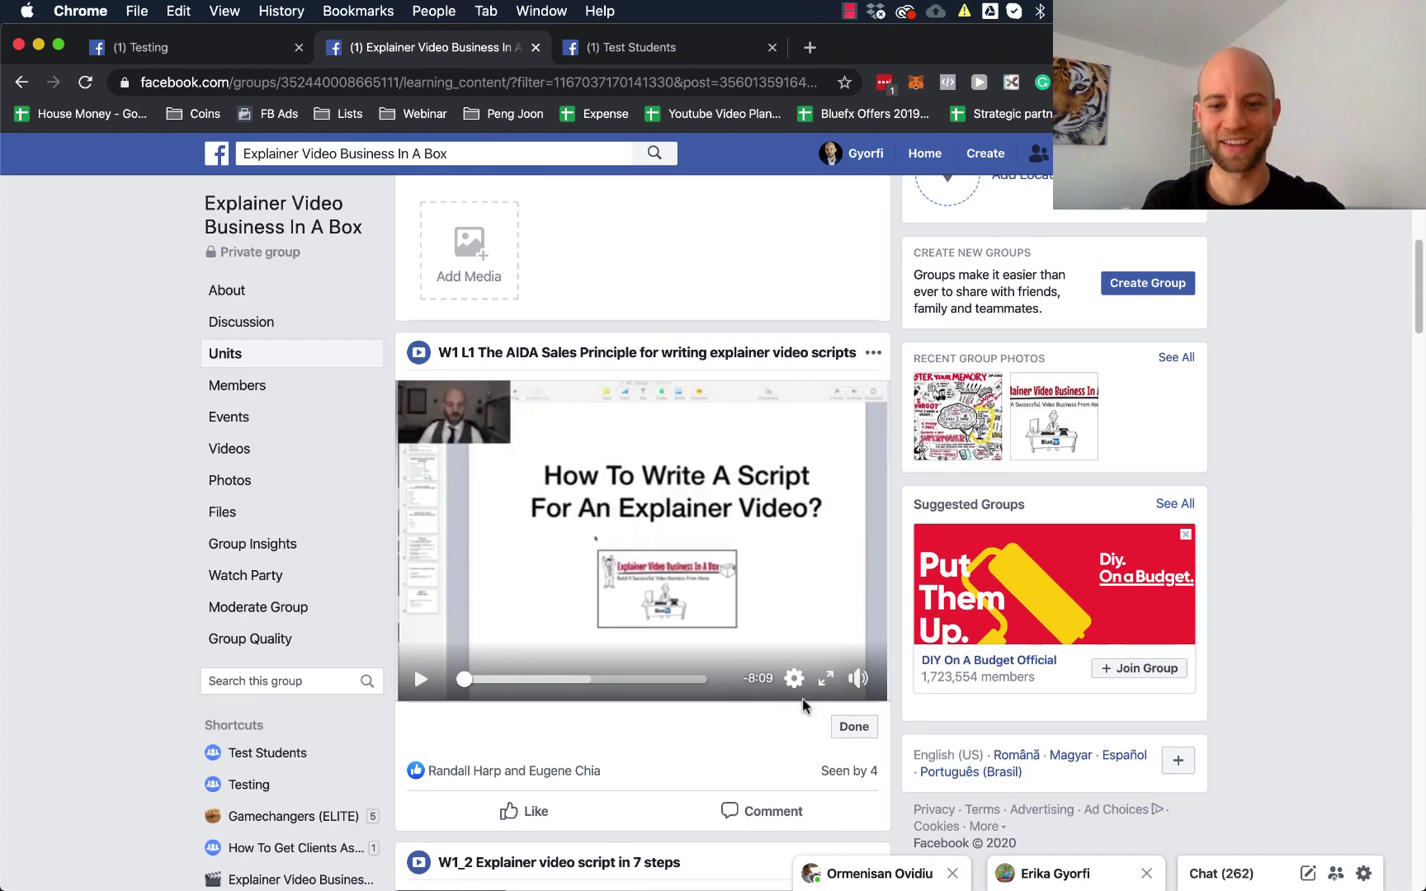
pyautogui.click(866, 729)
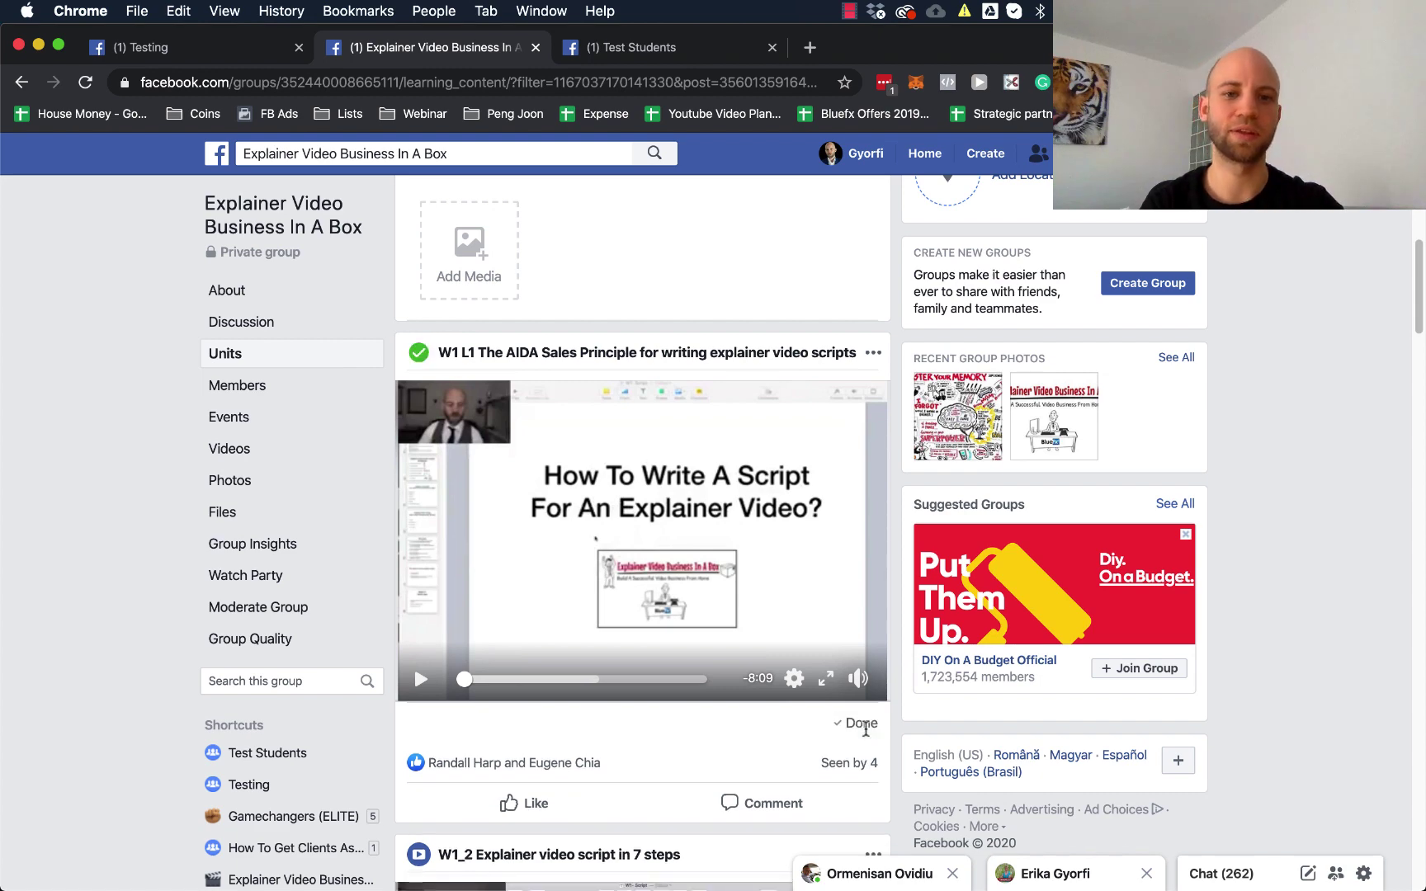
pyautogui.scroll(5, 867, 731)
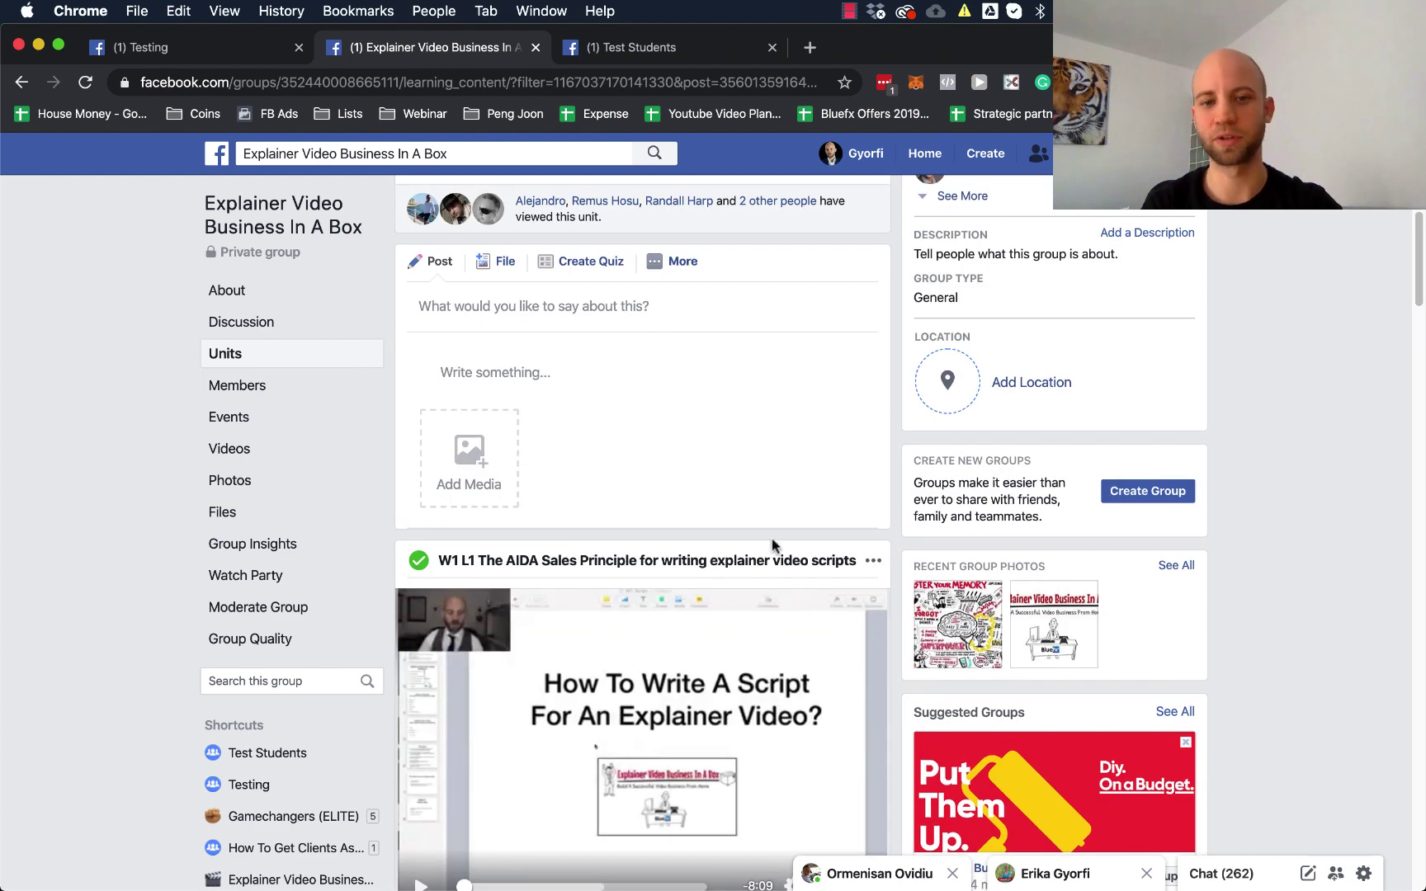
pyautogui.scroll(-18, 608, 401)
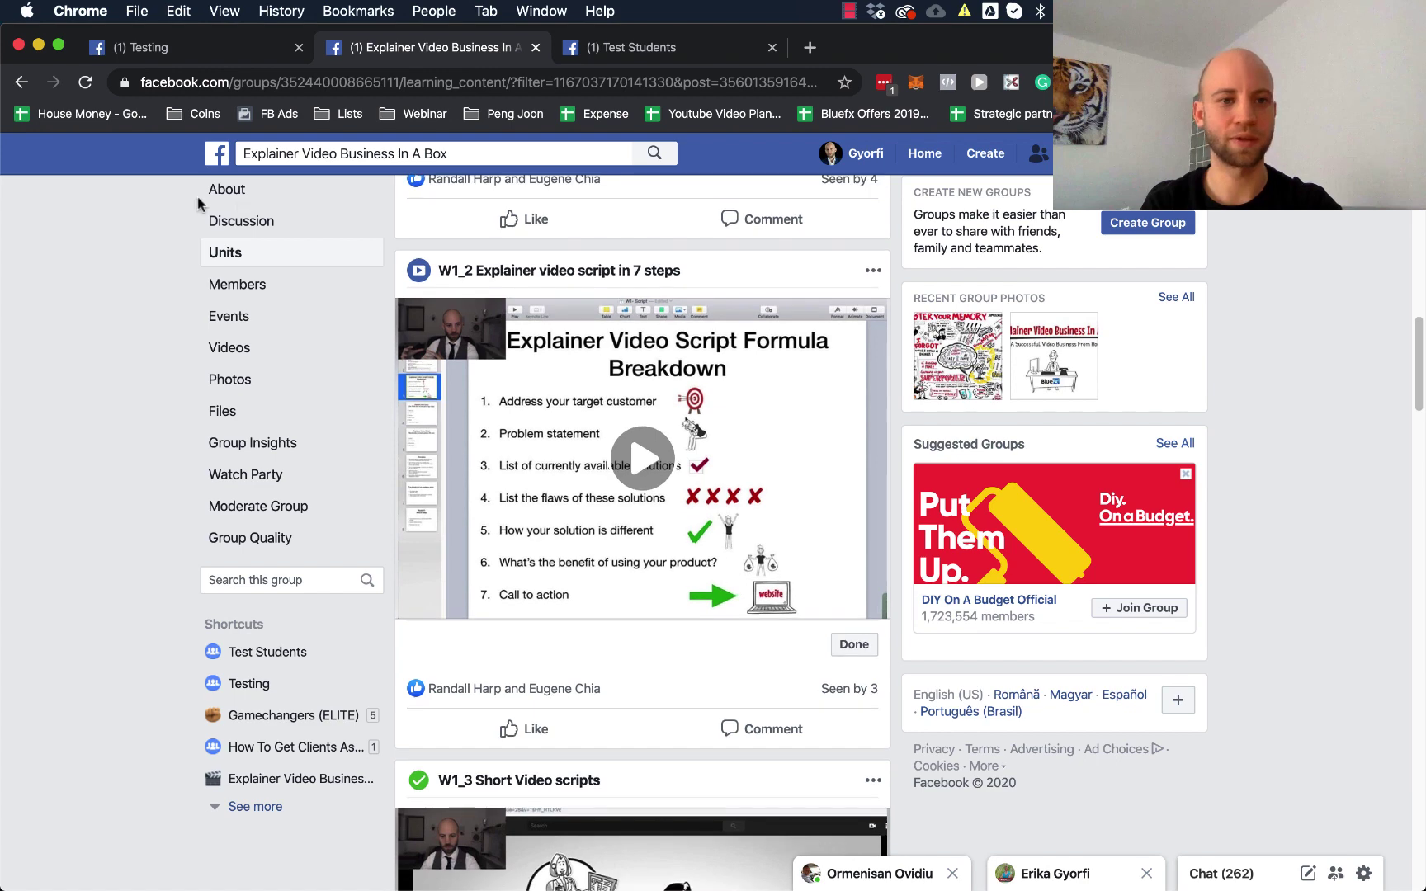
pyautogui.scroll(-15, 511, 402)
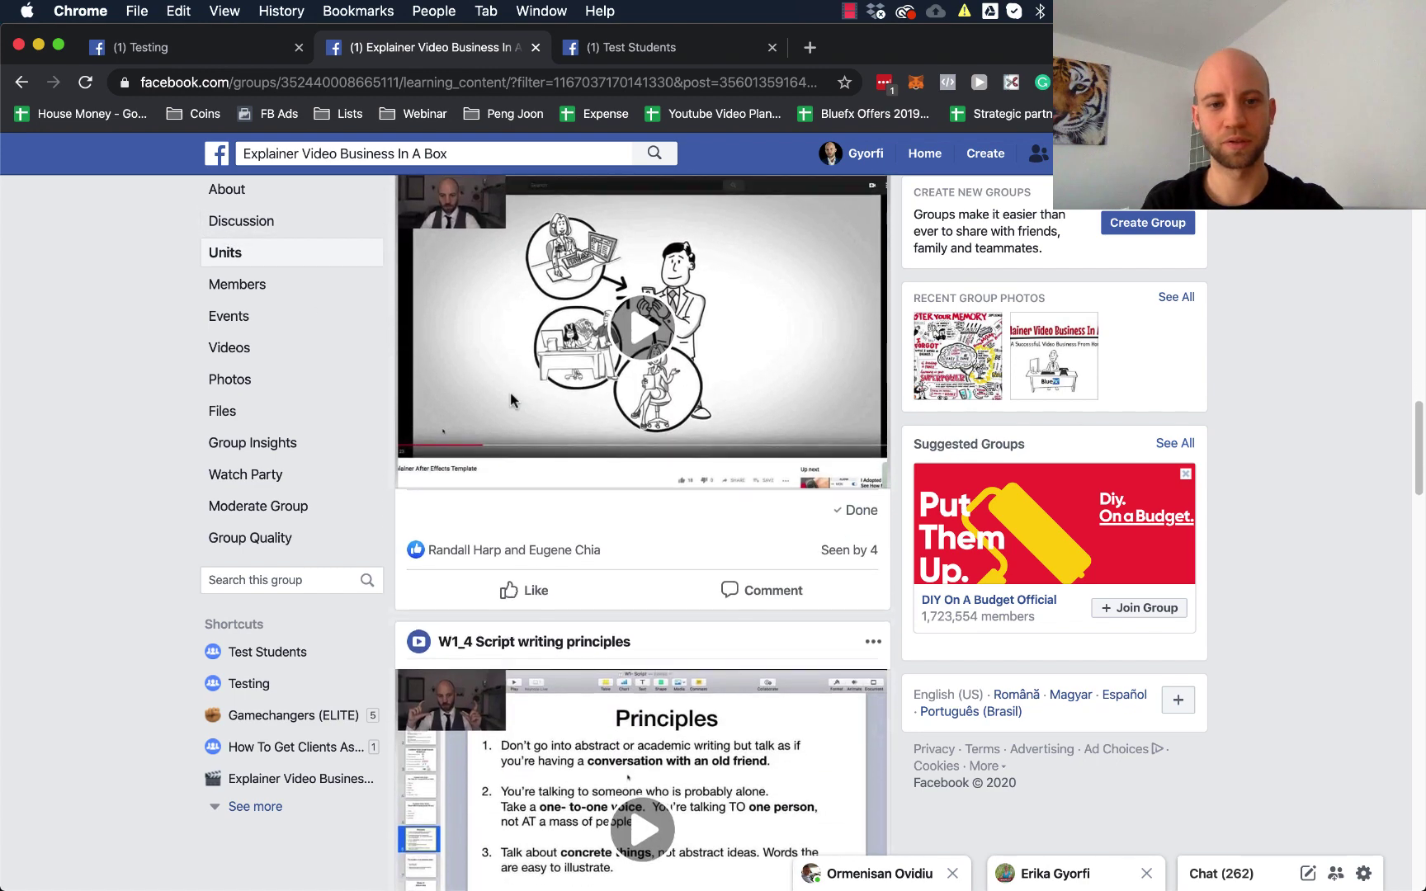
# - Examine the completion progress and modules in the Explainer Video group's units overview, and compare them with the Testing group's units
pyautogui.click(251, 252)
pyautogui.scroll(-10, 726, 308)
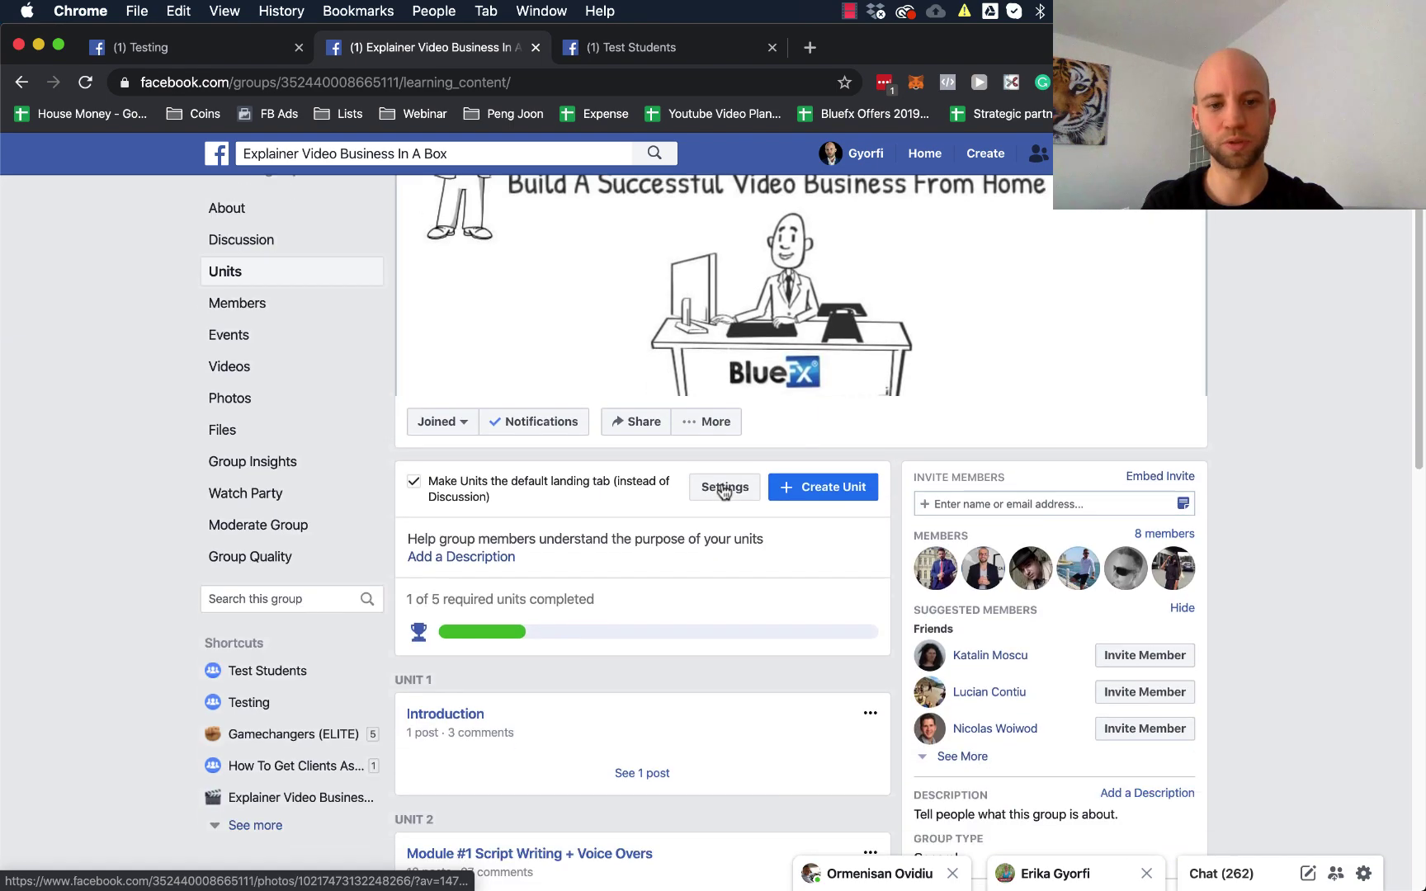
pyautogui.scroll(5, 724, 492)
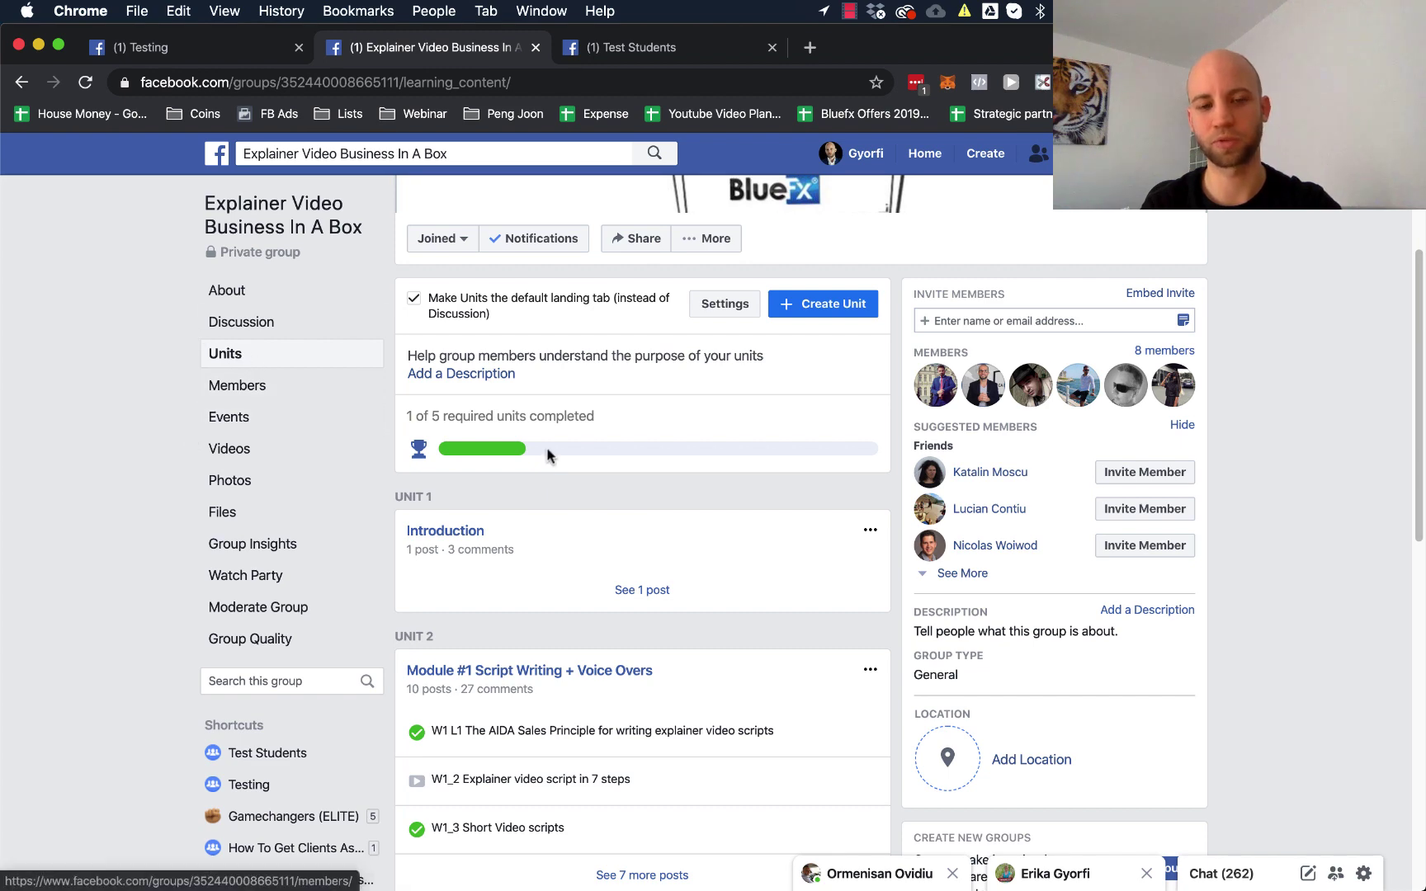
pyautogui.scroll(-6, 547, 455)
pyautogui.scroll(-6, 549, 456)
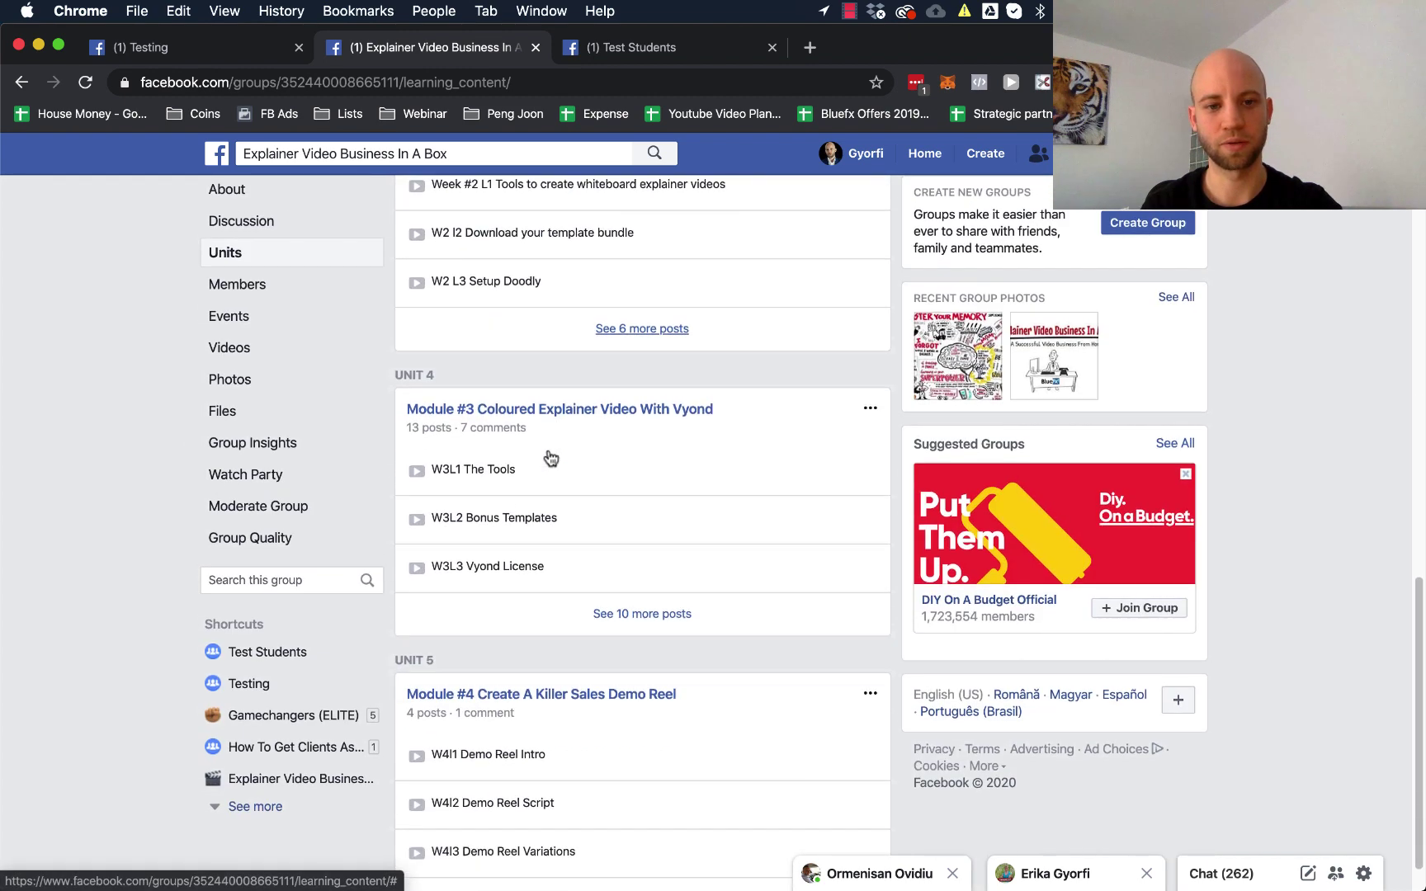
pyautogui.scroll(15, 219, 494)
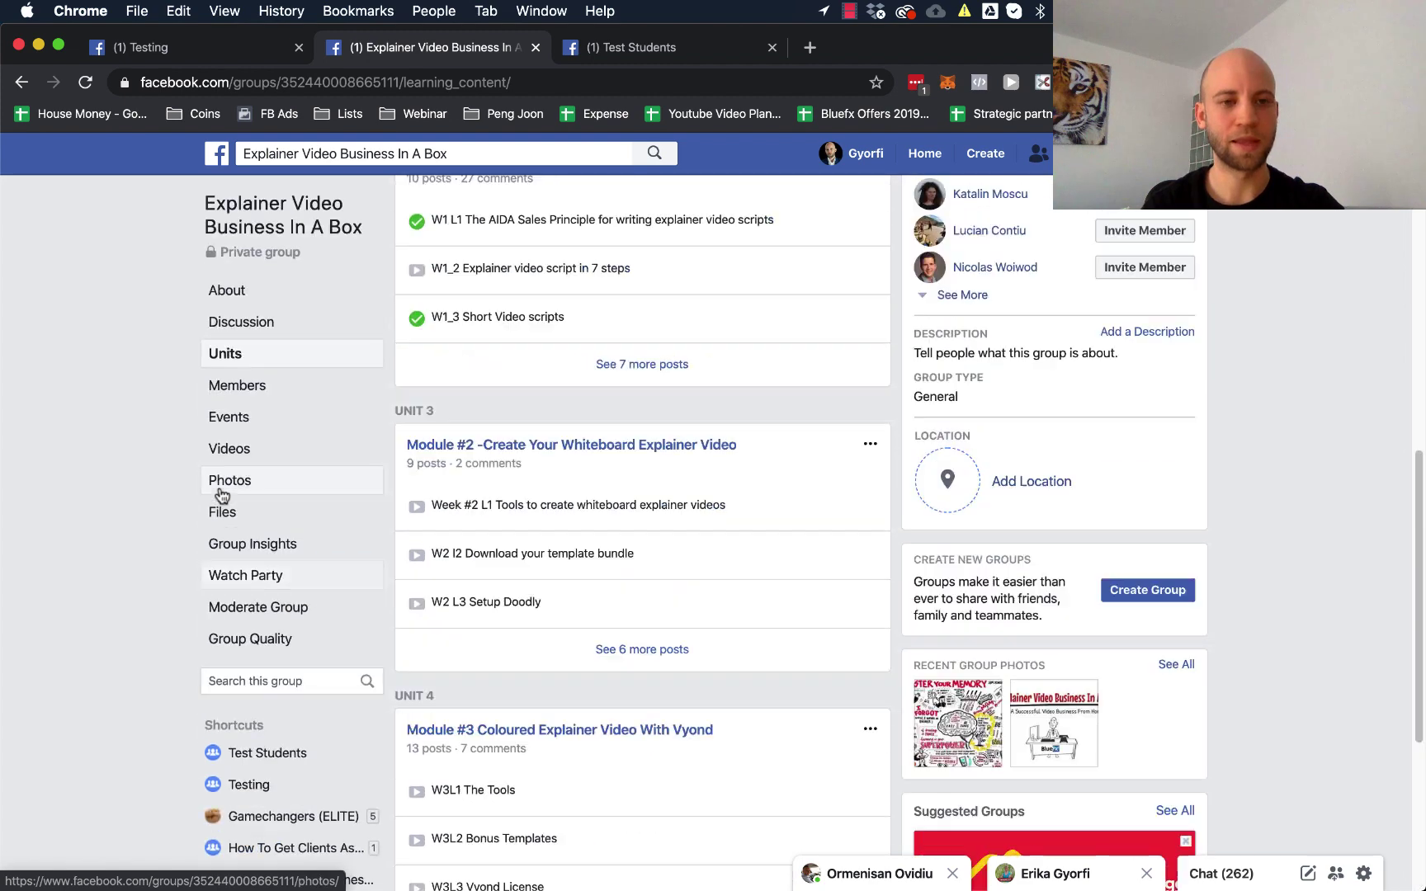
pyautogui.click(182, 45)
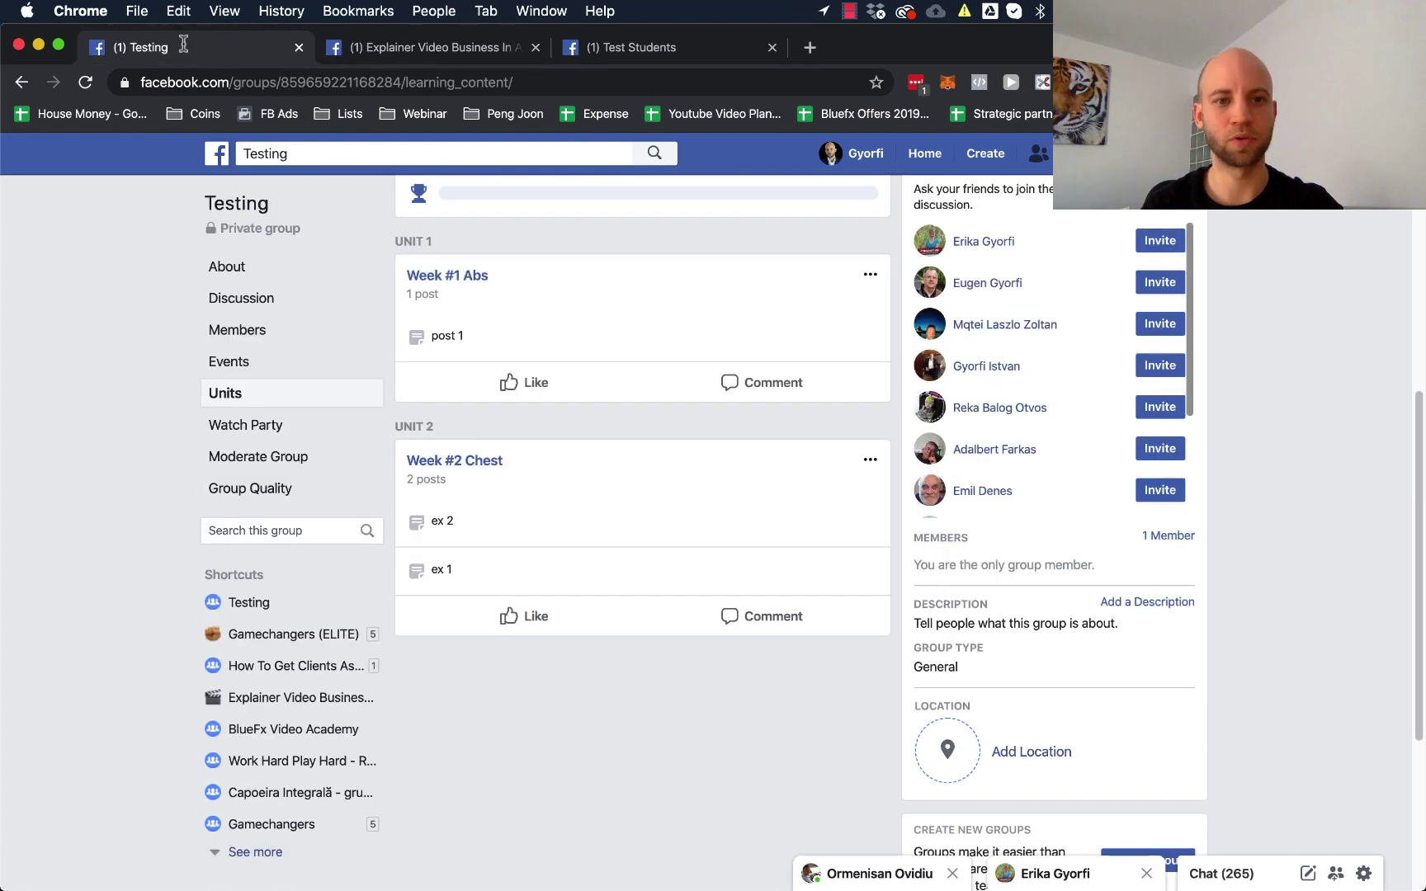
pyautogui.scroll(1, 693, 442)
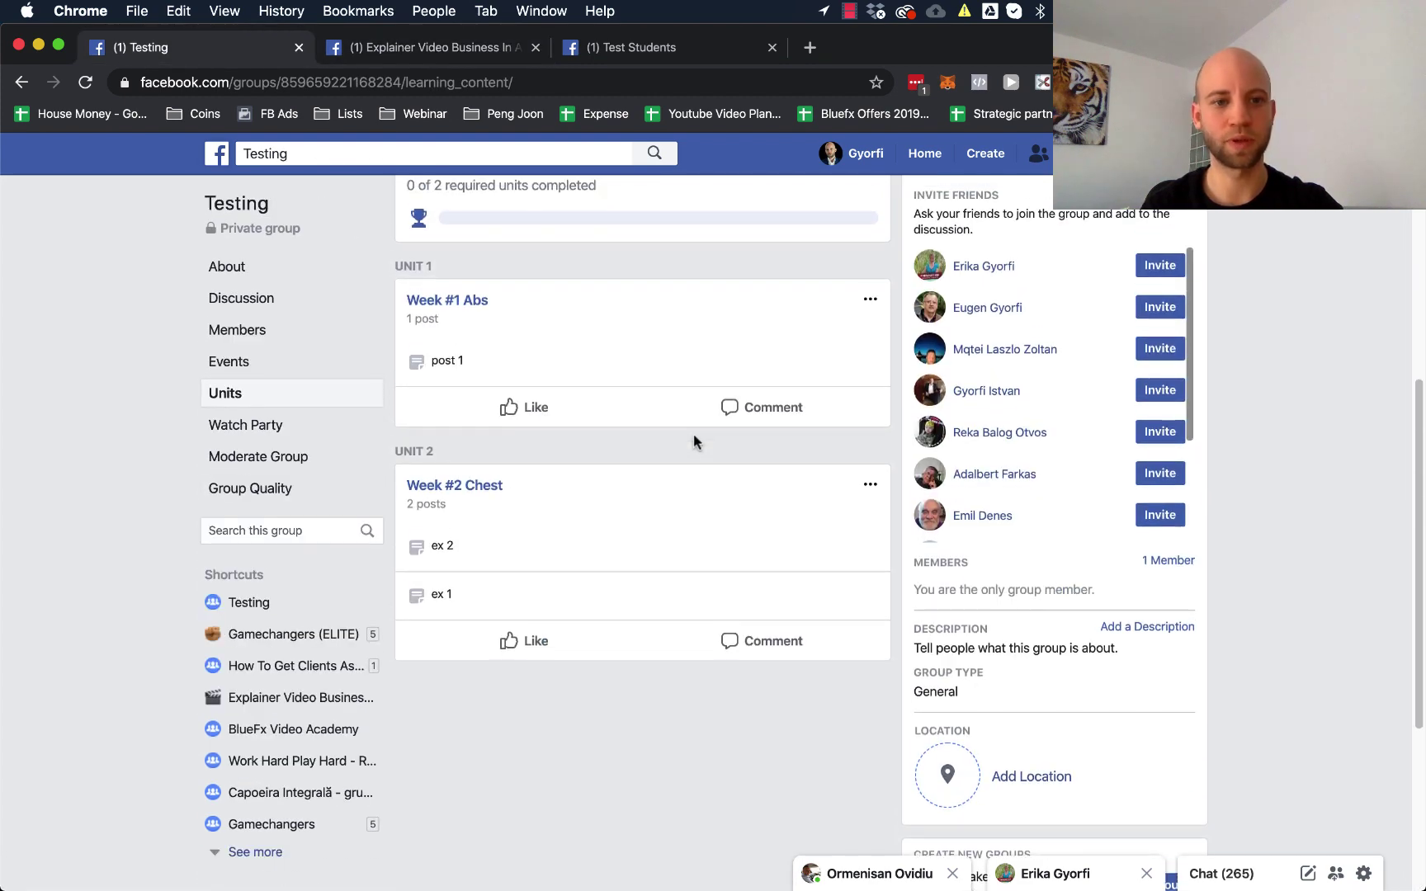
# - Switch to the Test Students group and open its group settings for editing
pyautogui.click(646, 43)
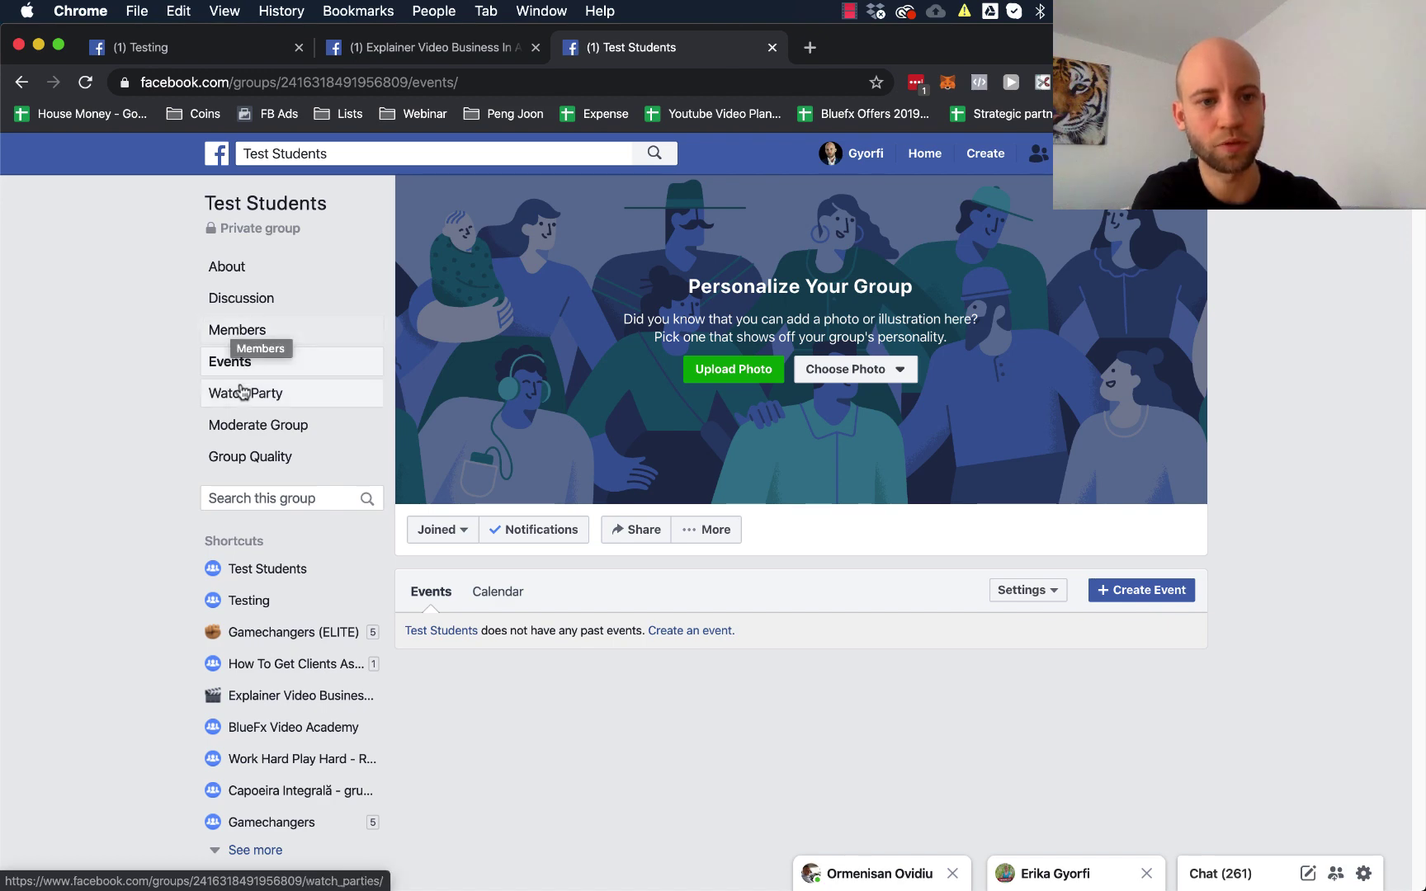
pyautogui.click(251, 310)
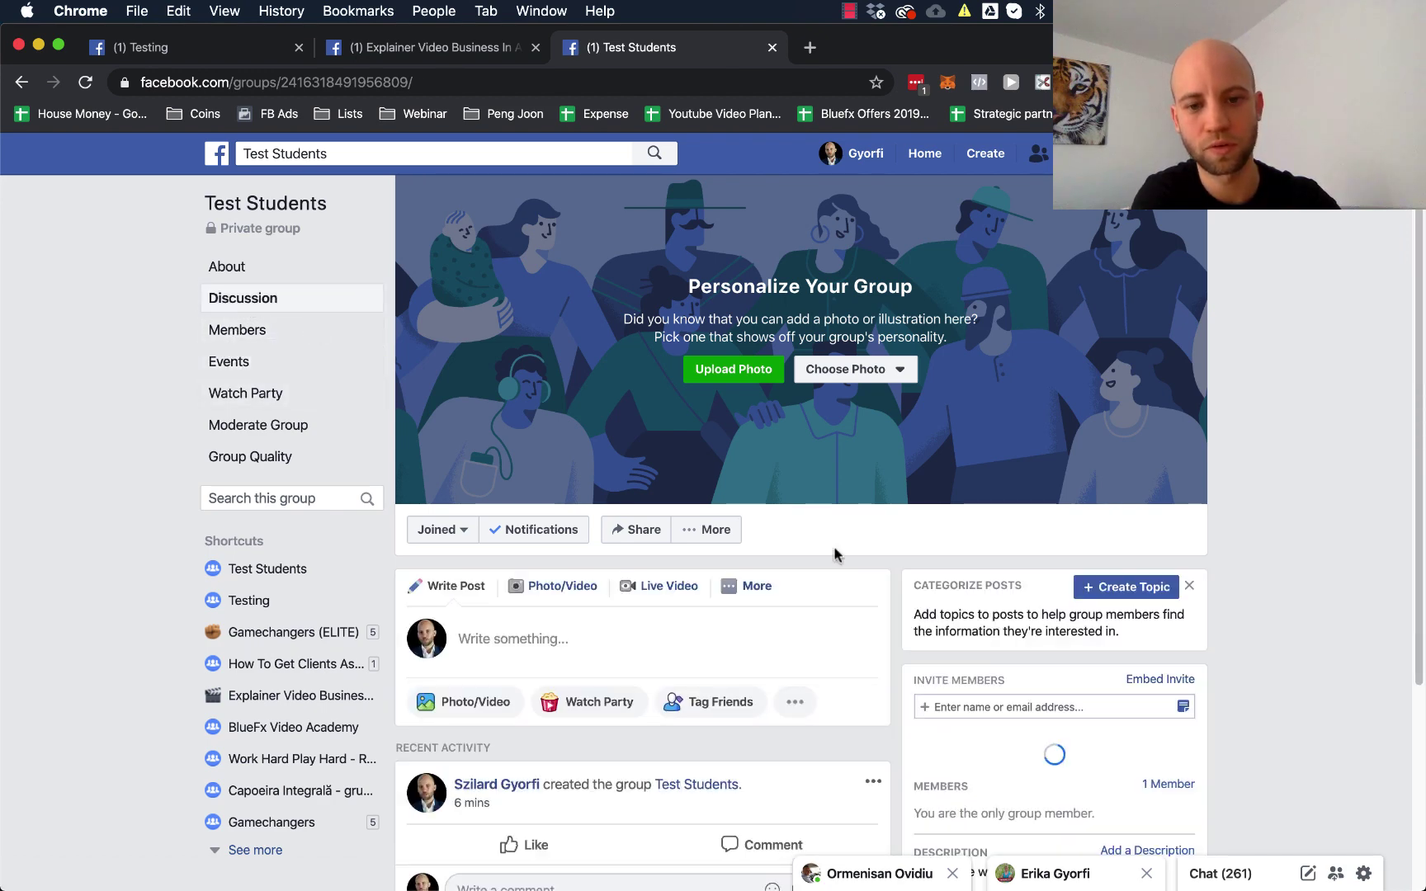
pyautogui.scroll(-1, 835, 555)
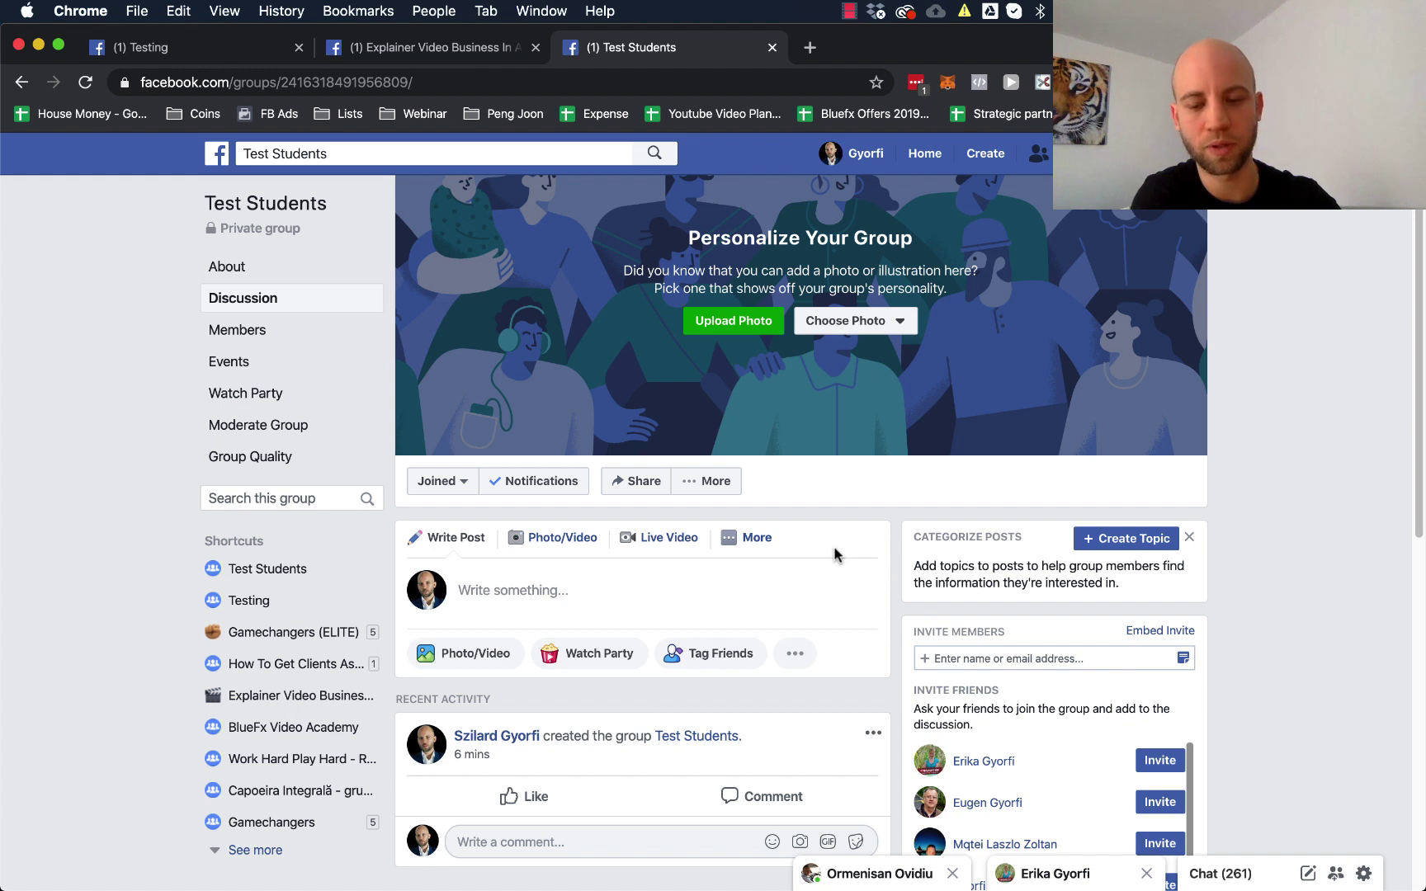
pyautogui.click(713, 485)
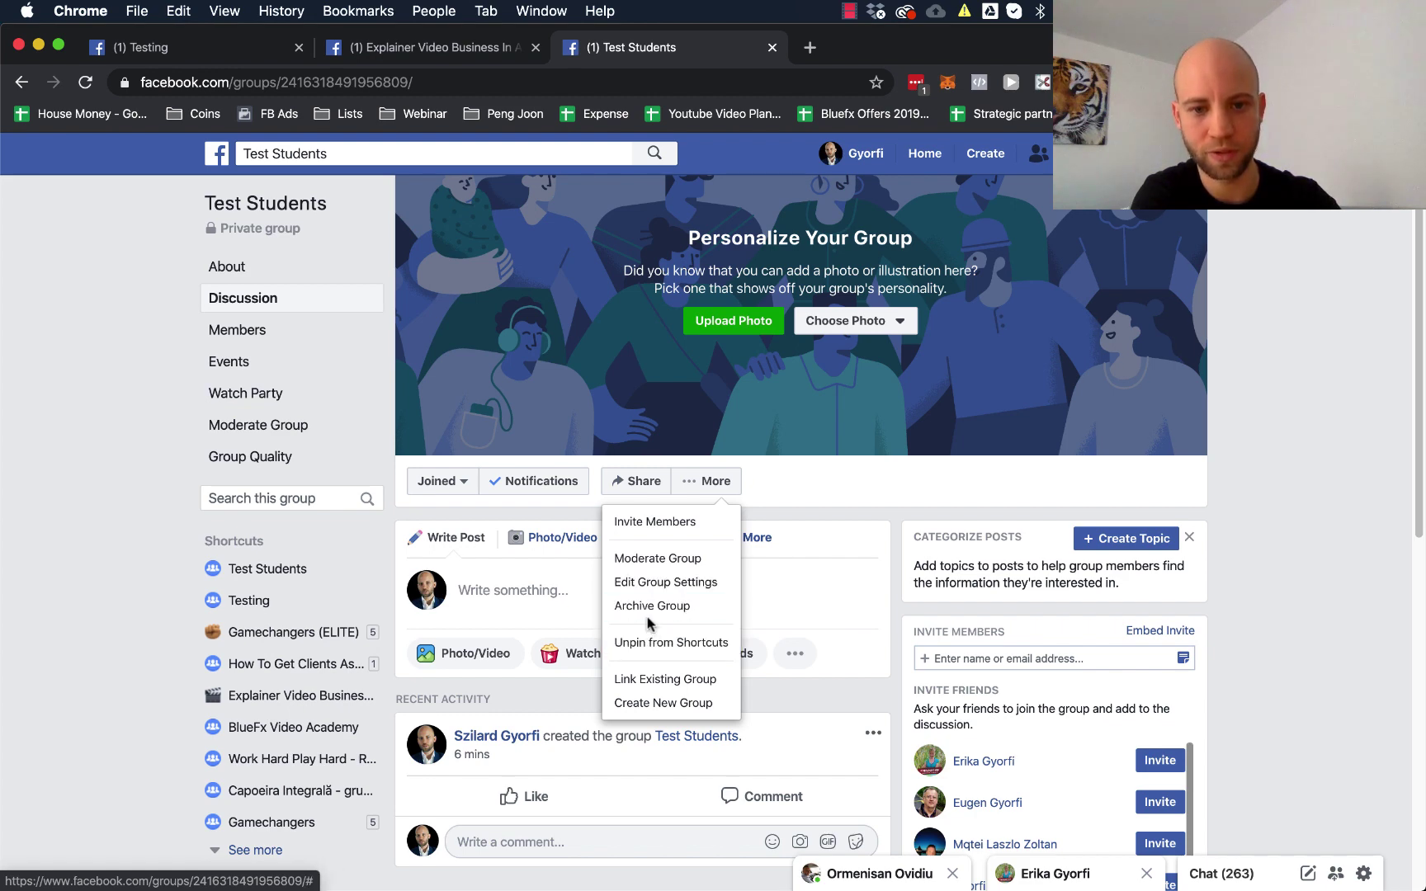
pyautogui.click(637, 583)
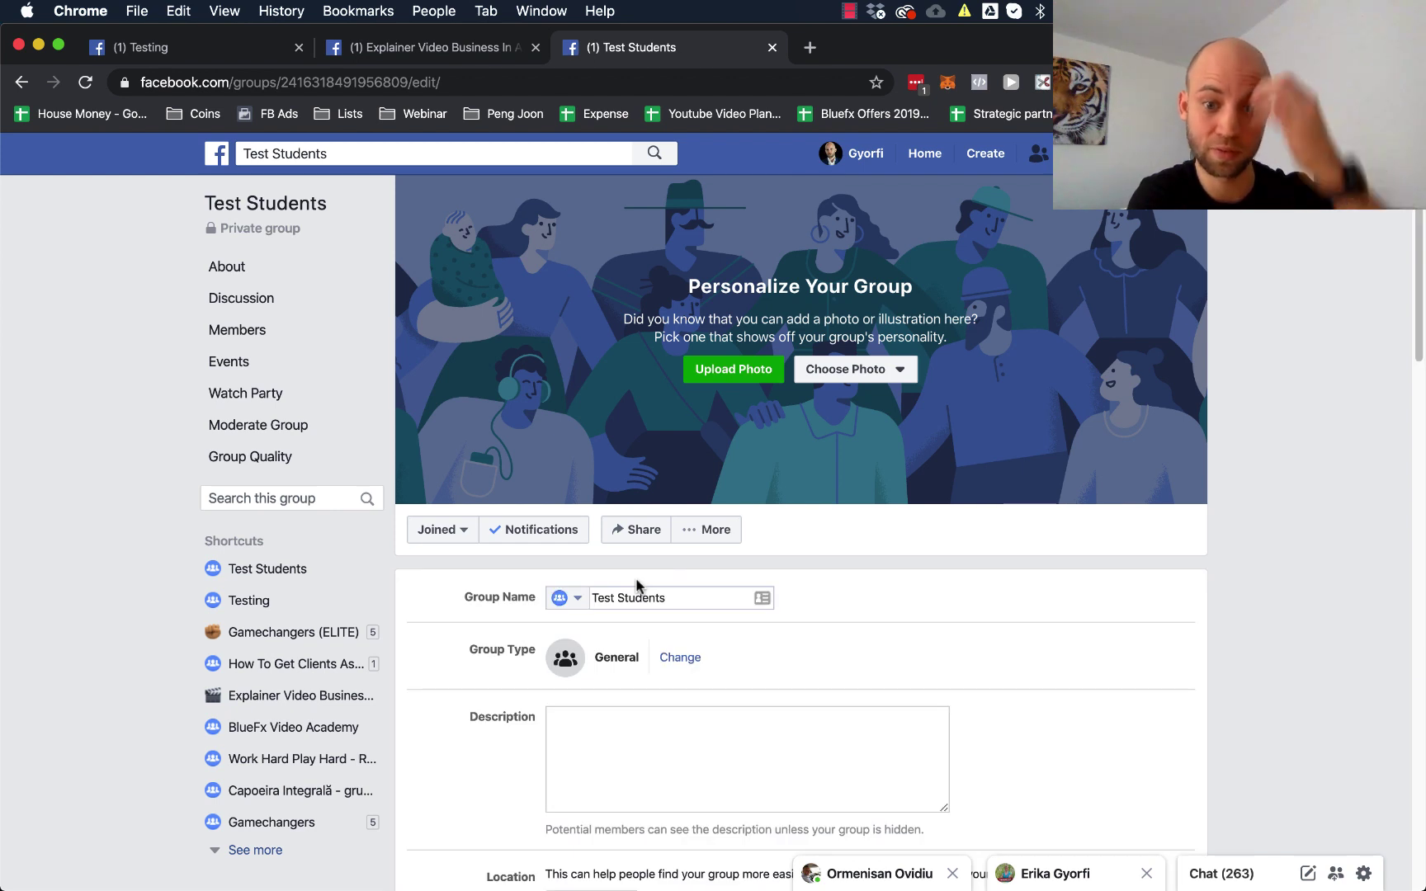
pyautogui.click(718, 532)
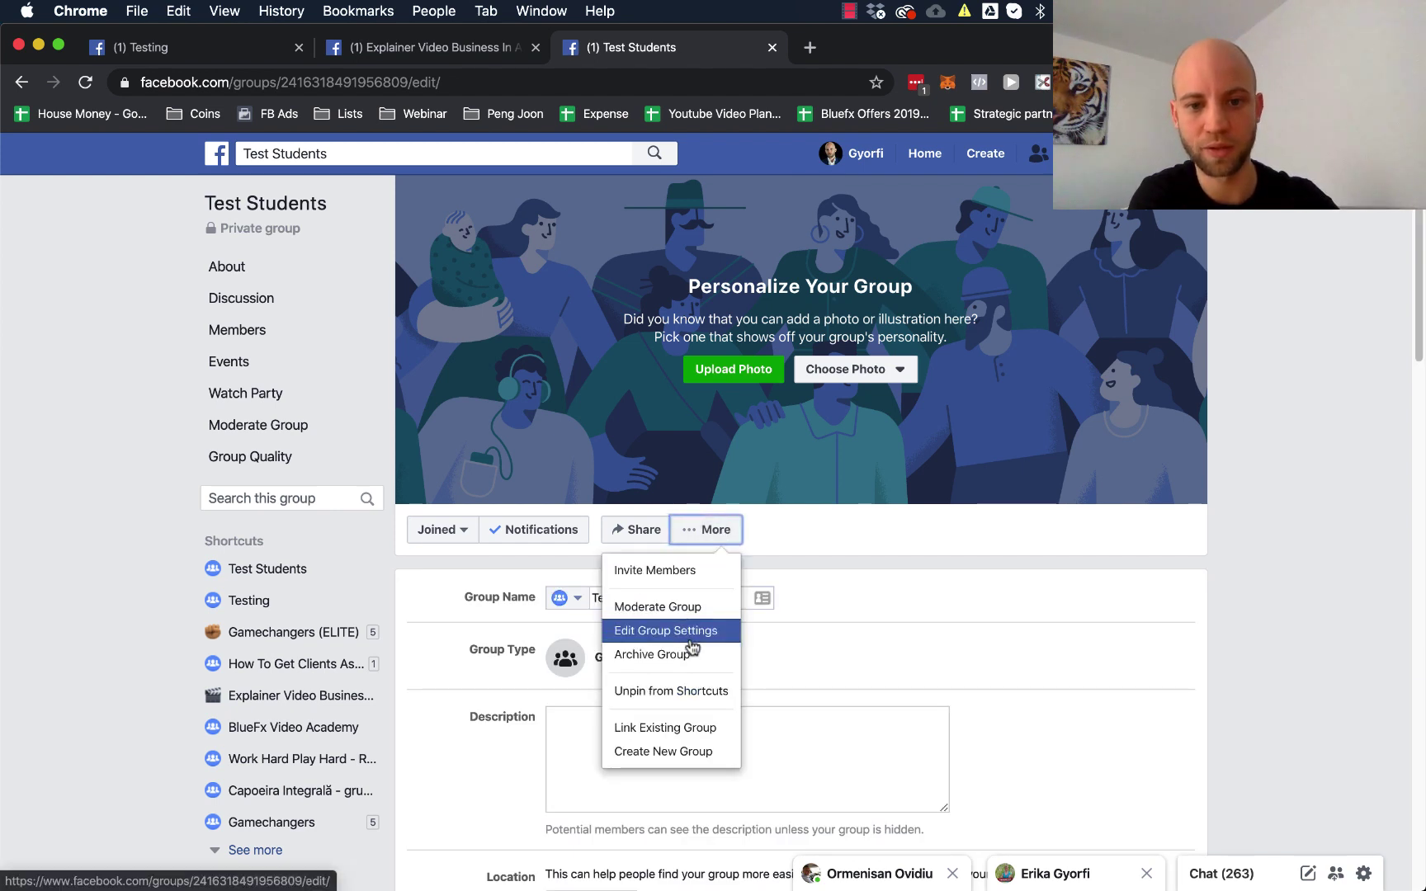
pyautogui.click(959, 631)
# - Add the Social Learning Units section to the Test Students group
pyautogui.scroll(-5, 840, 620)
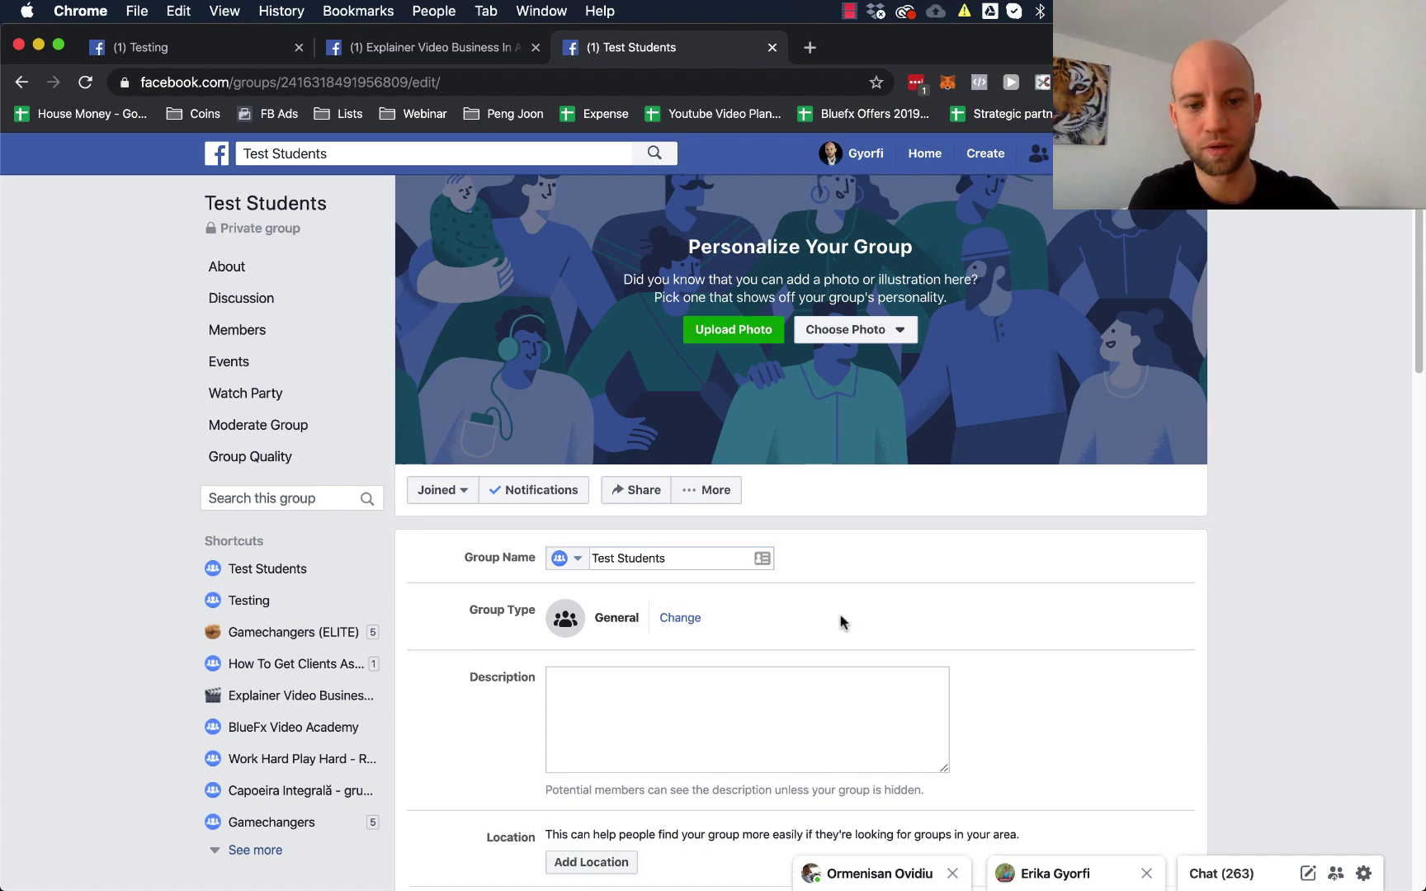
pyautogui.scroll(-10, 672, 452)
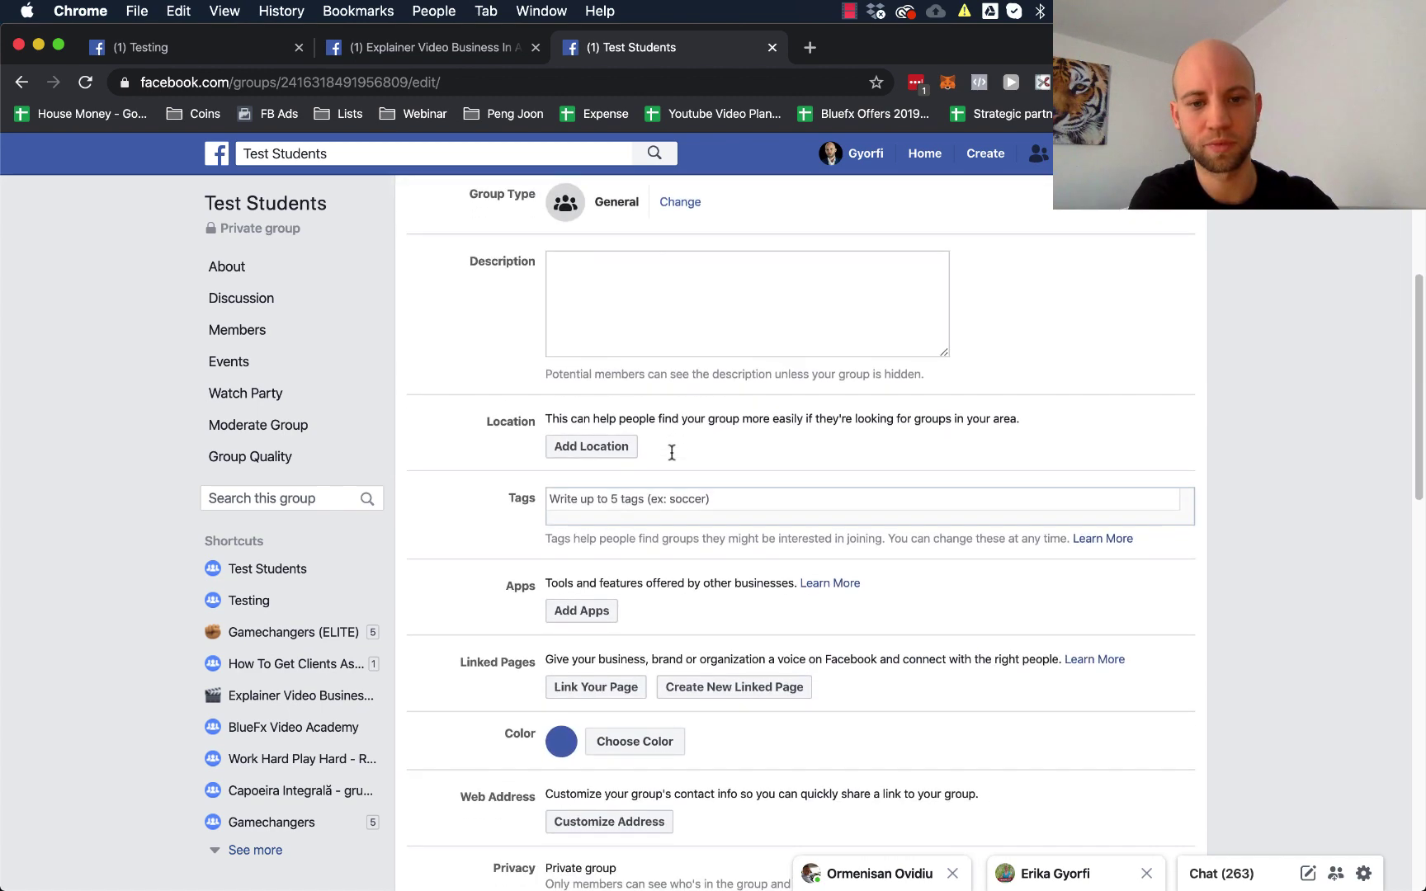
pyautogui.scroll(-8, 671, 458)
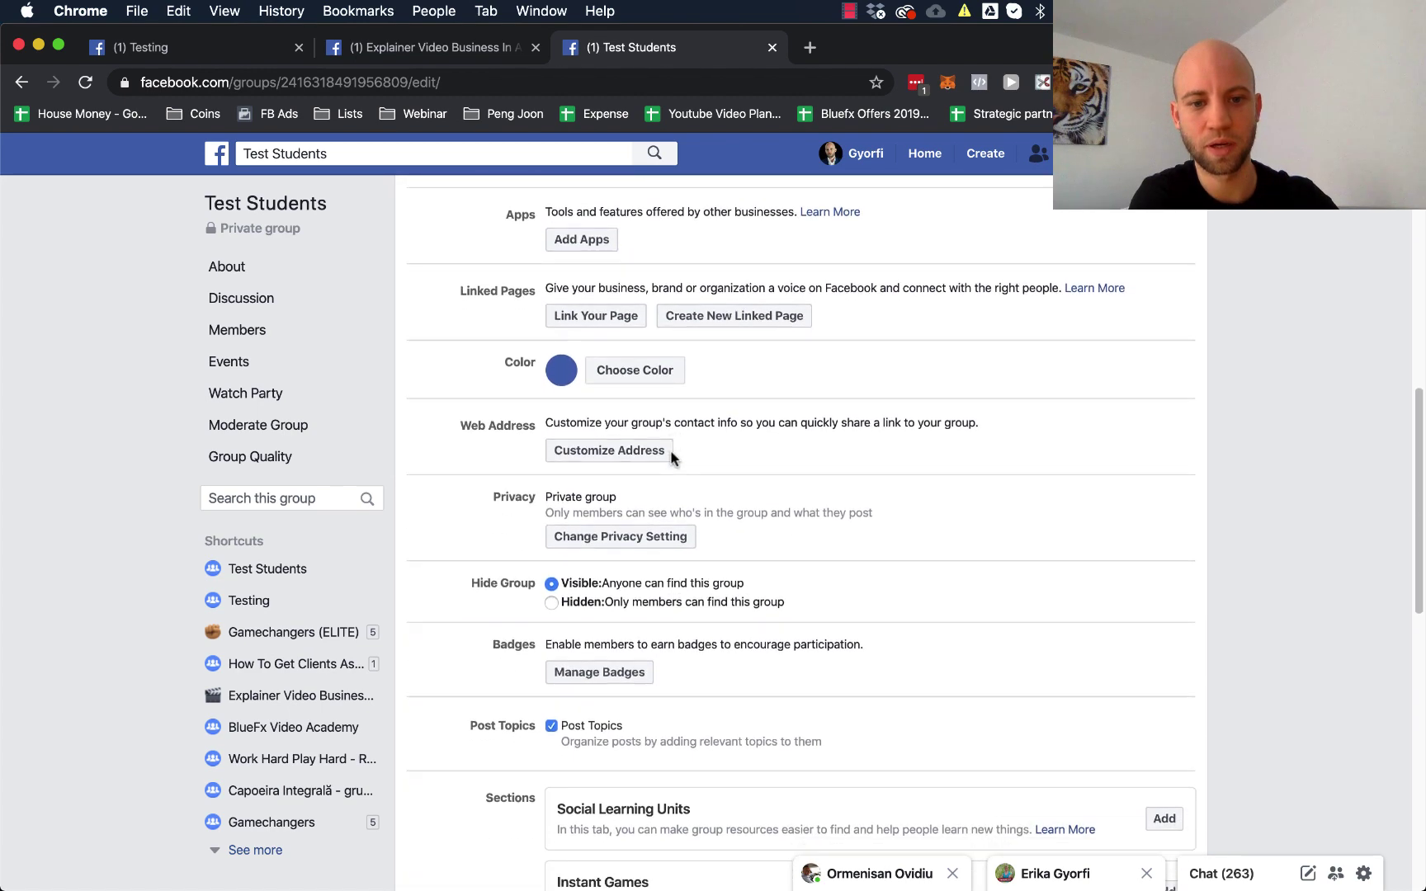
pyautogui.scroll(-2, 671, 459)
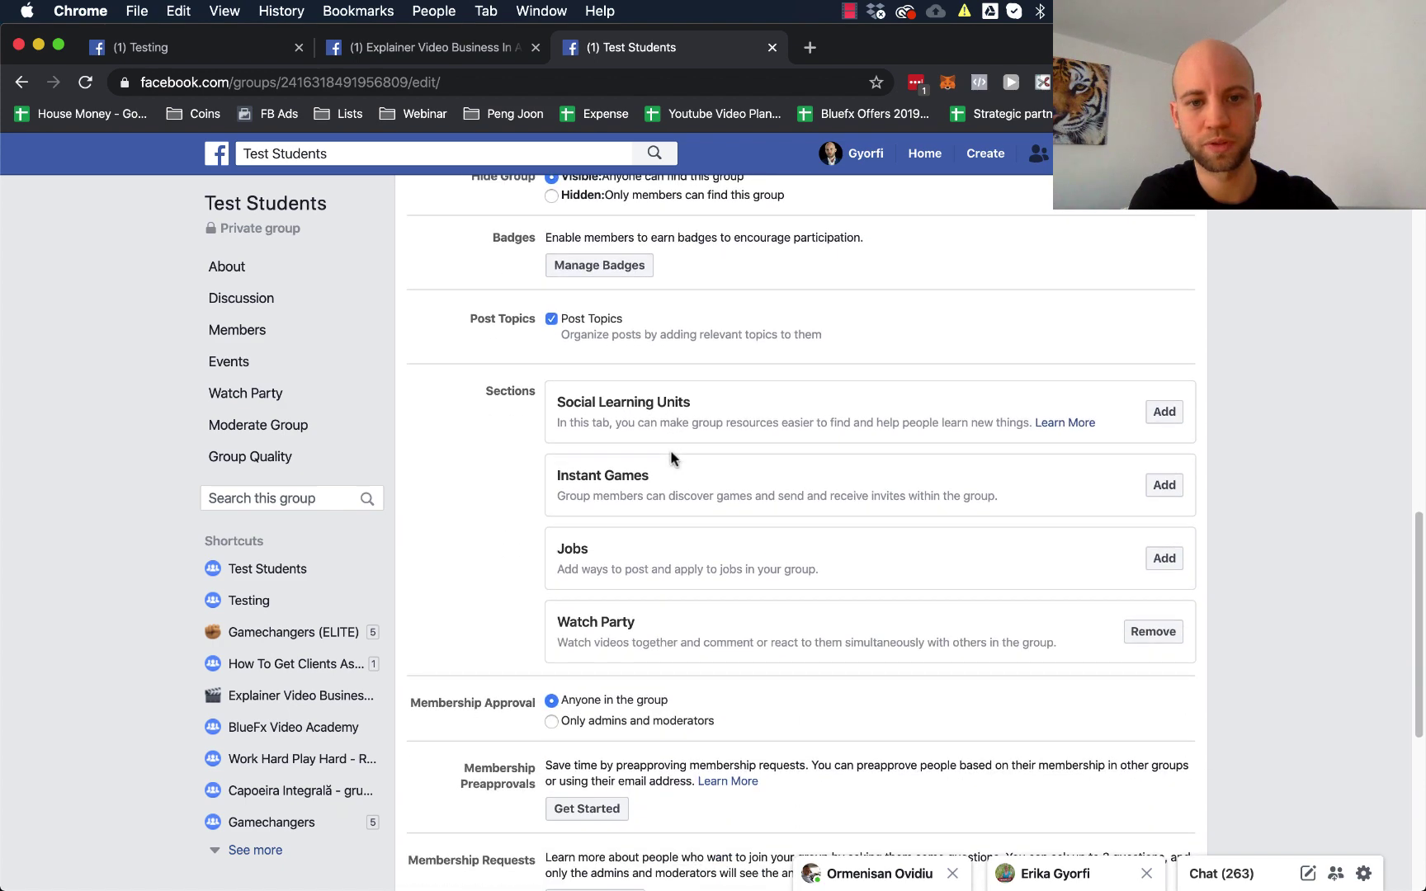
pyautogui.doubleClick(678, 402)
pyautogui.tripleClick(677, 402)
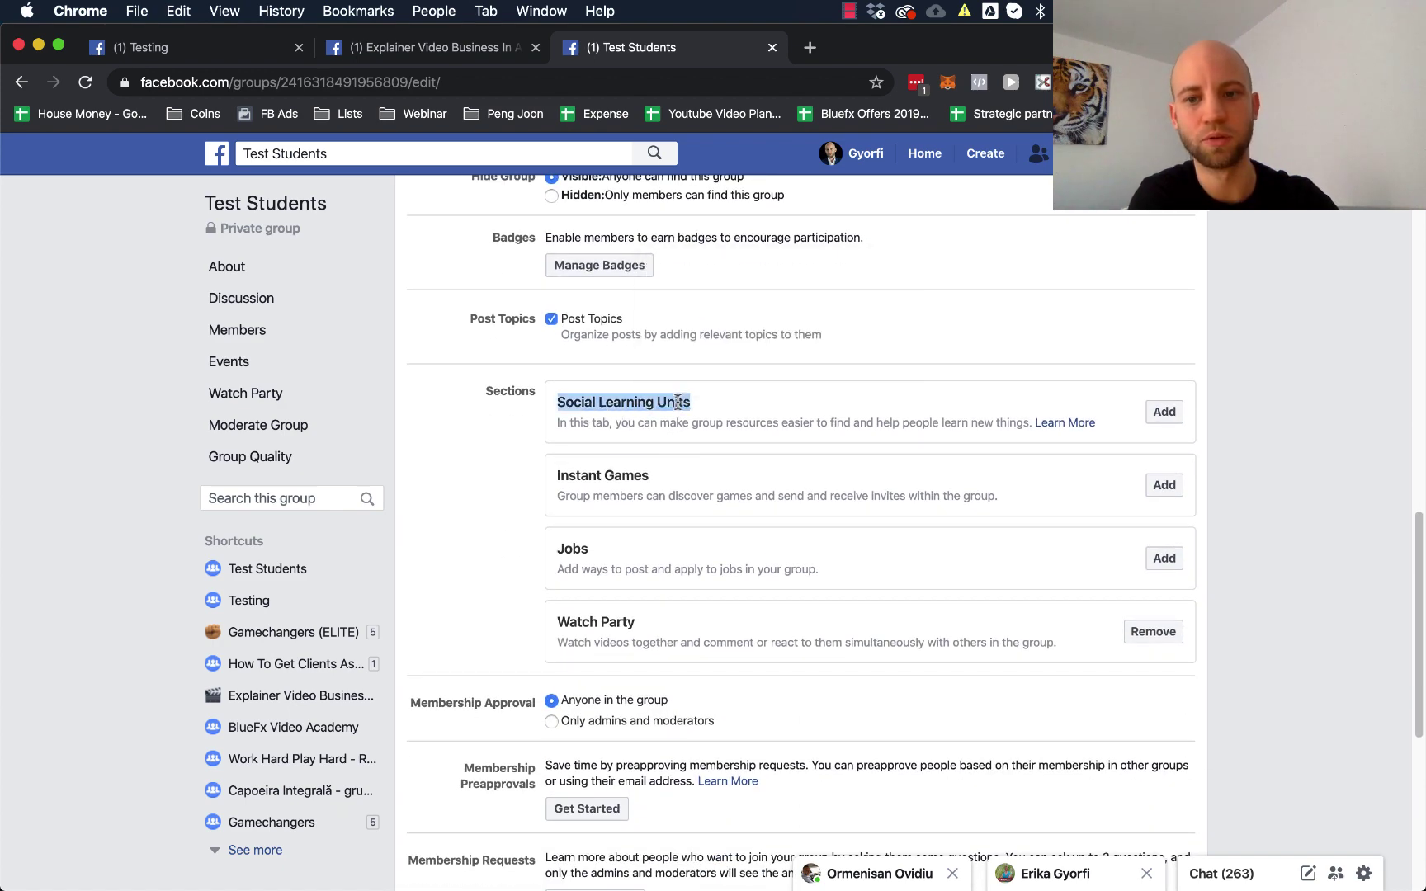
pyautogui.click(1159, 414)
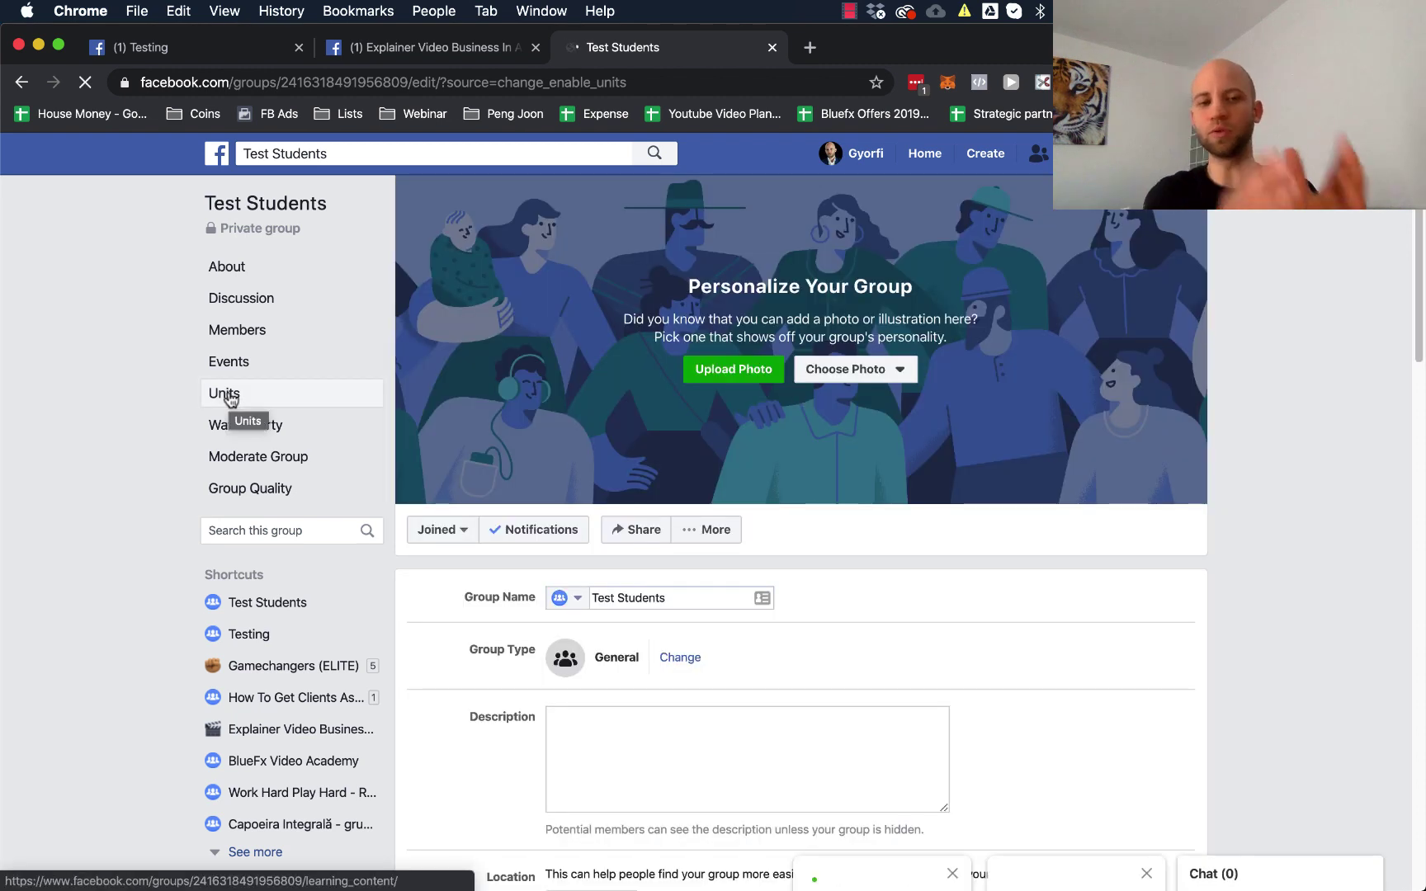
# - Create a learning unit named "Intro" in the Test Students group's Units
pyautogui.click(230, 396)
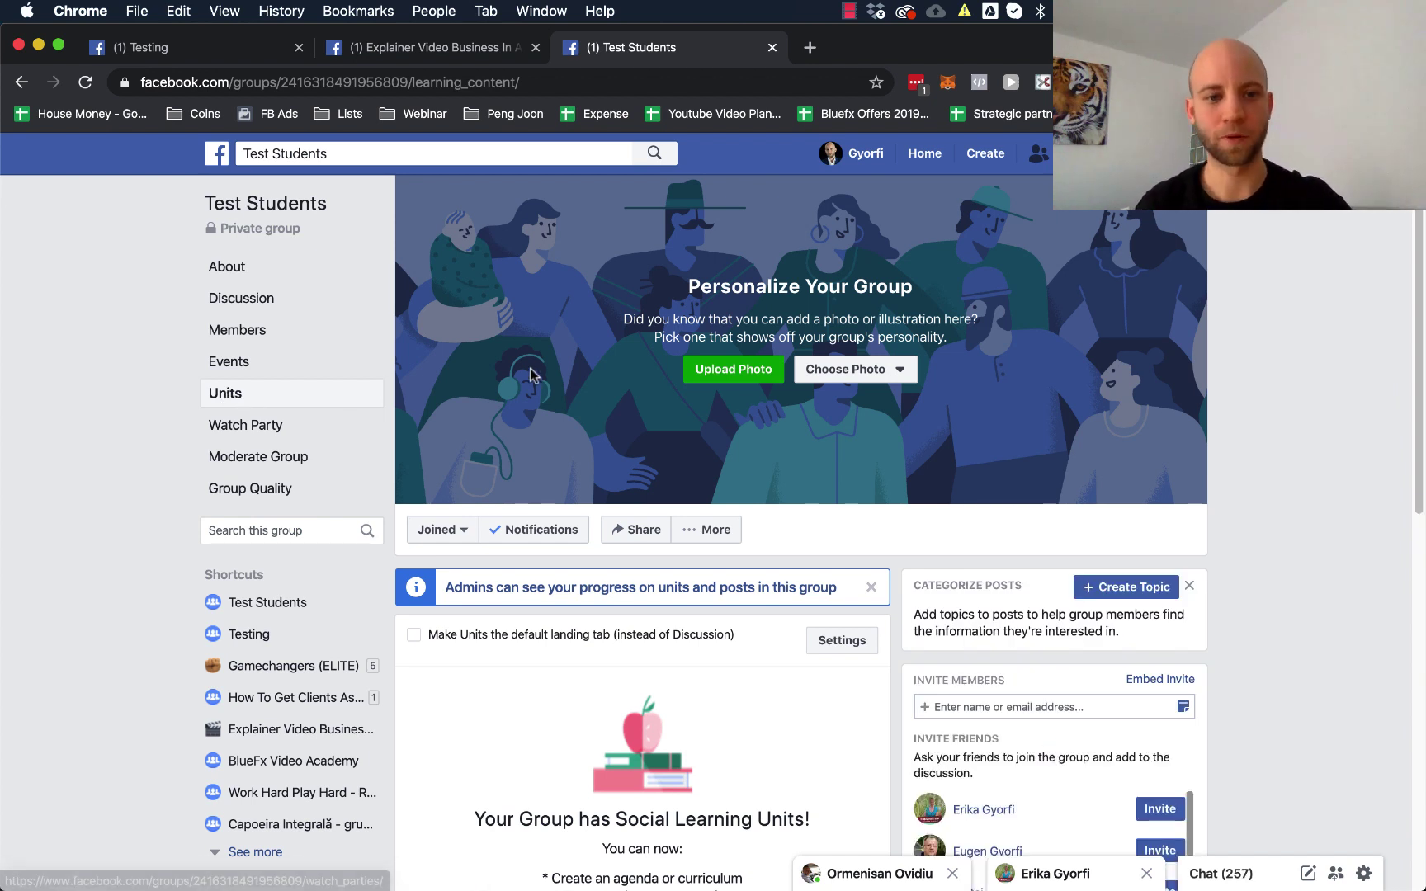
pyautogui.scroll(-4, 532, 375)
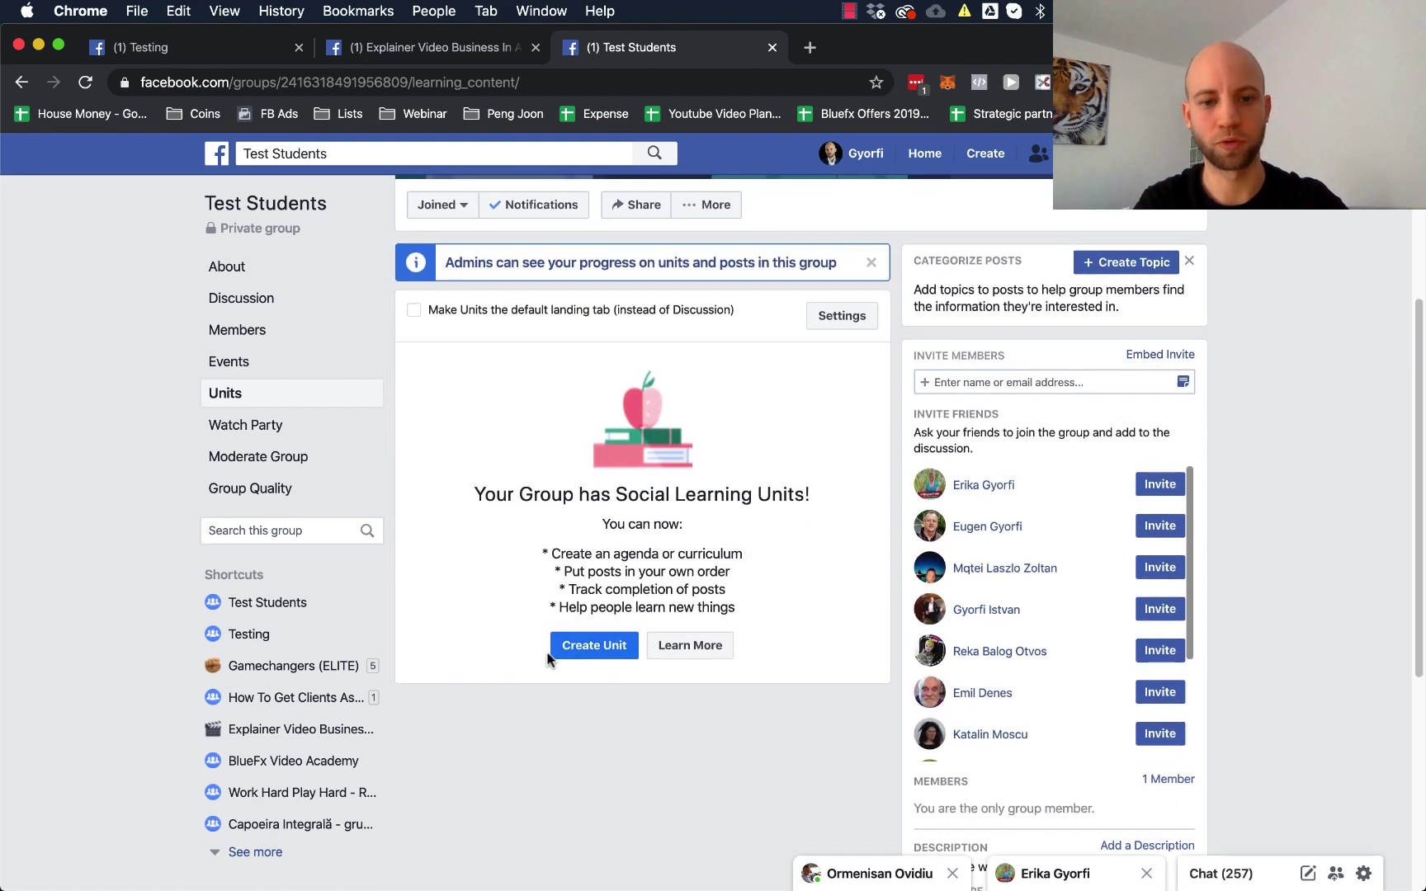
pyautogui.click(594, 646)
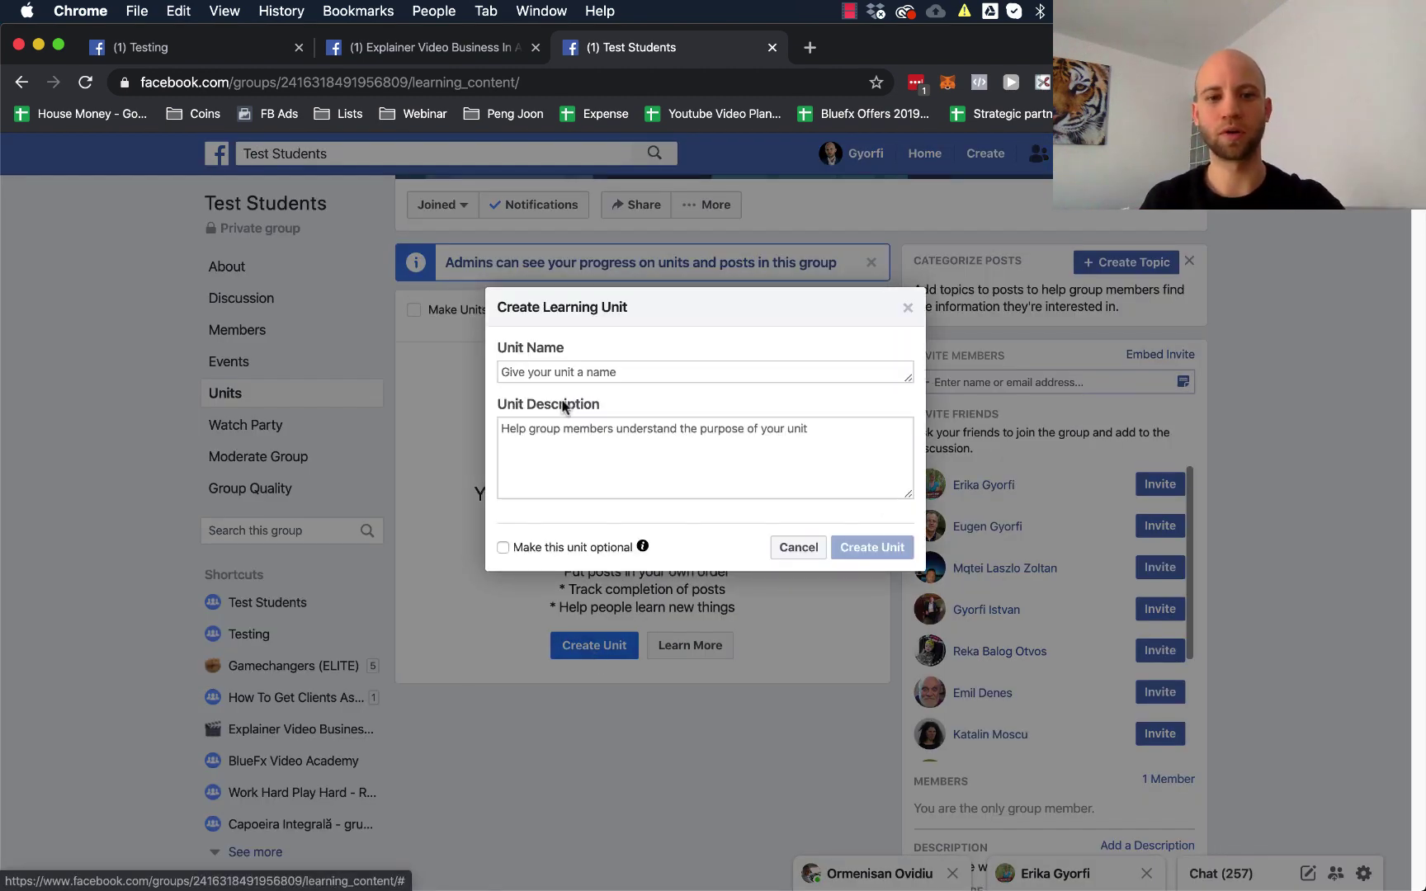
pyautogui.click(548, 373)
pyautogui.write('In')
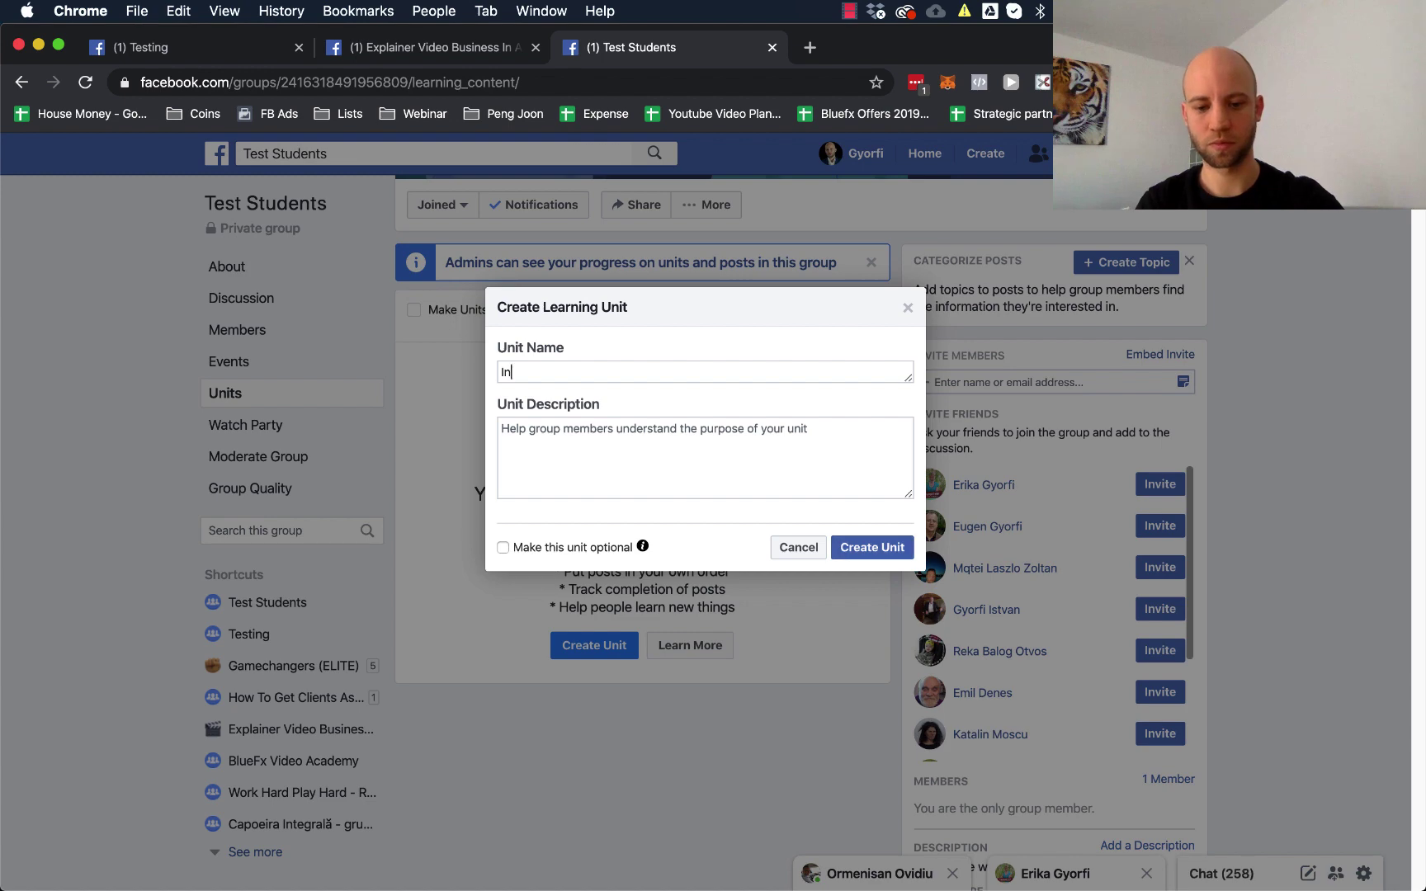
pyautogui.write('tro')
pyautogui.click(872, 559)
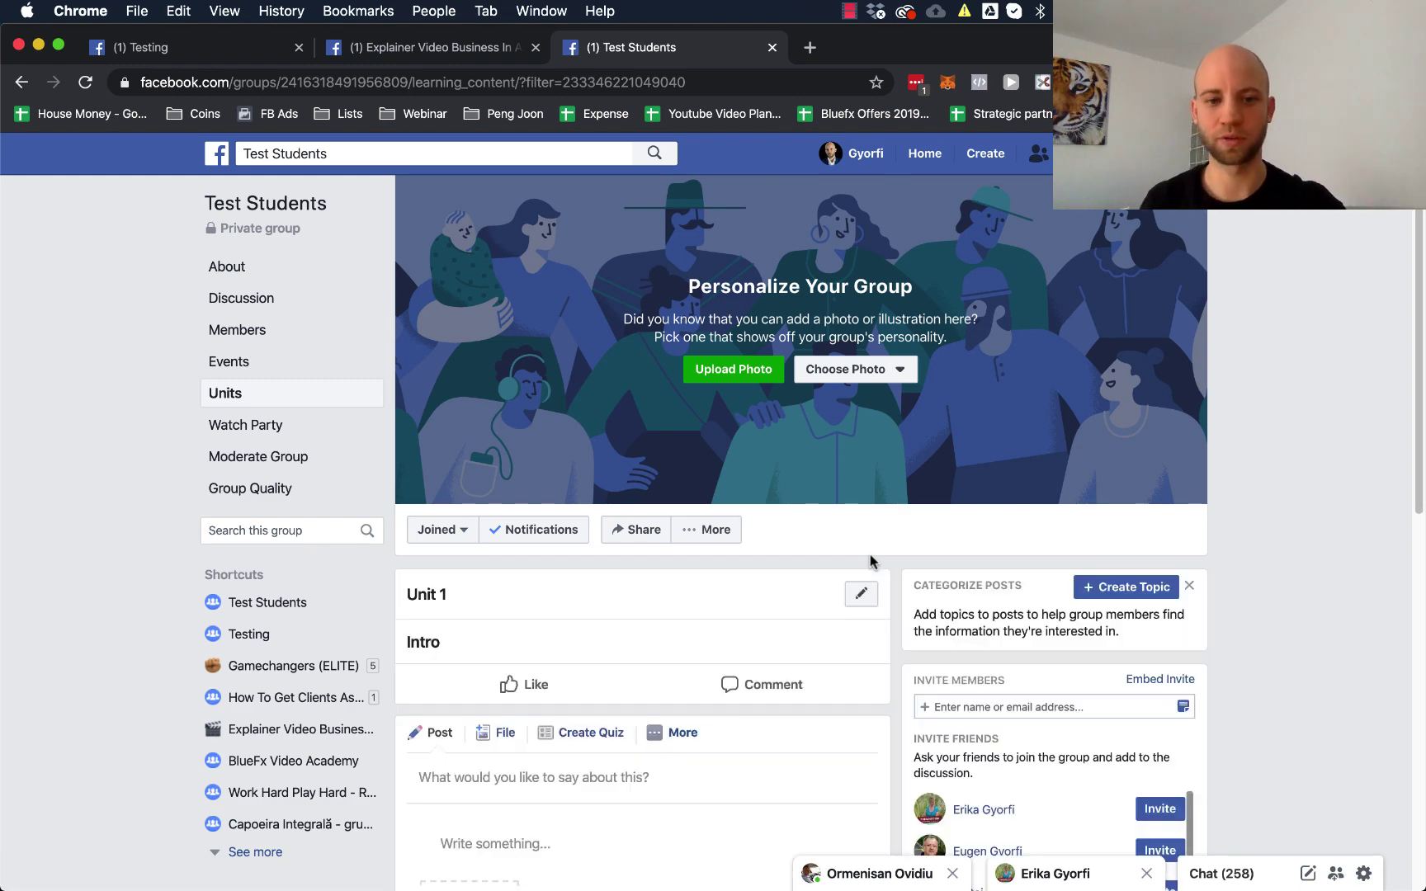
# - Show the media upload option for a post in the Intro unit and cancel without choosing a file
pyautogui.scroll(-2, 703, 656)
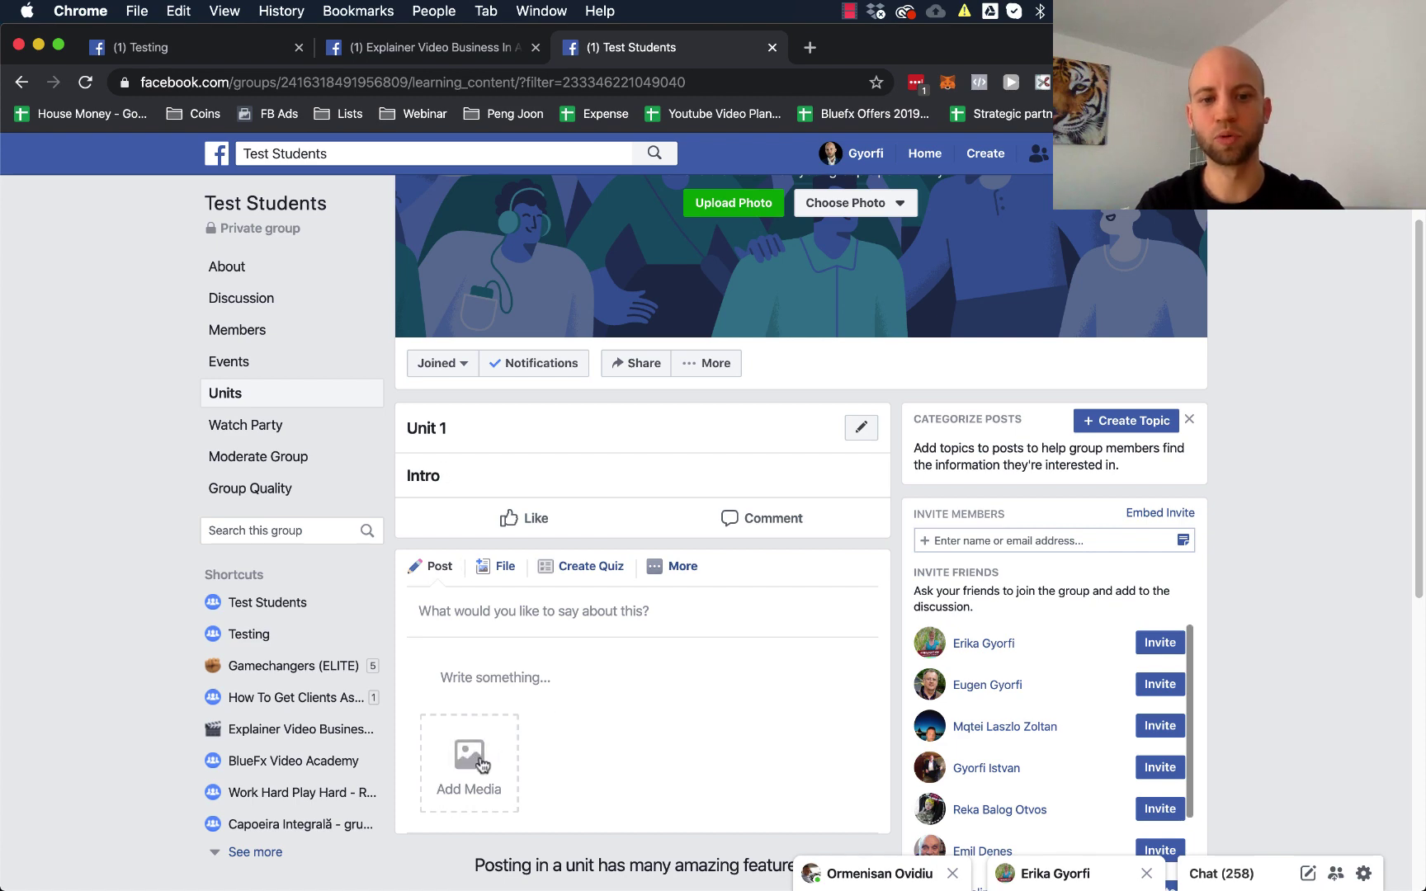
pyautogui.click(464, 736)
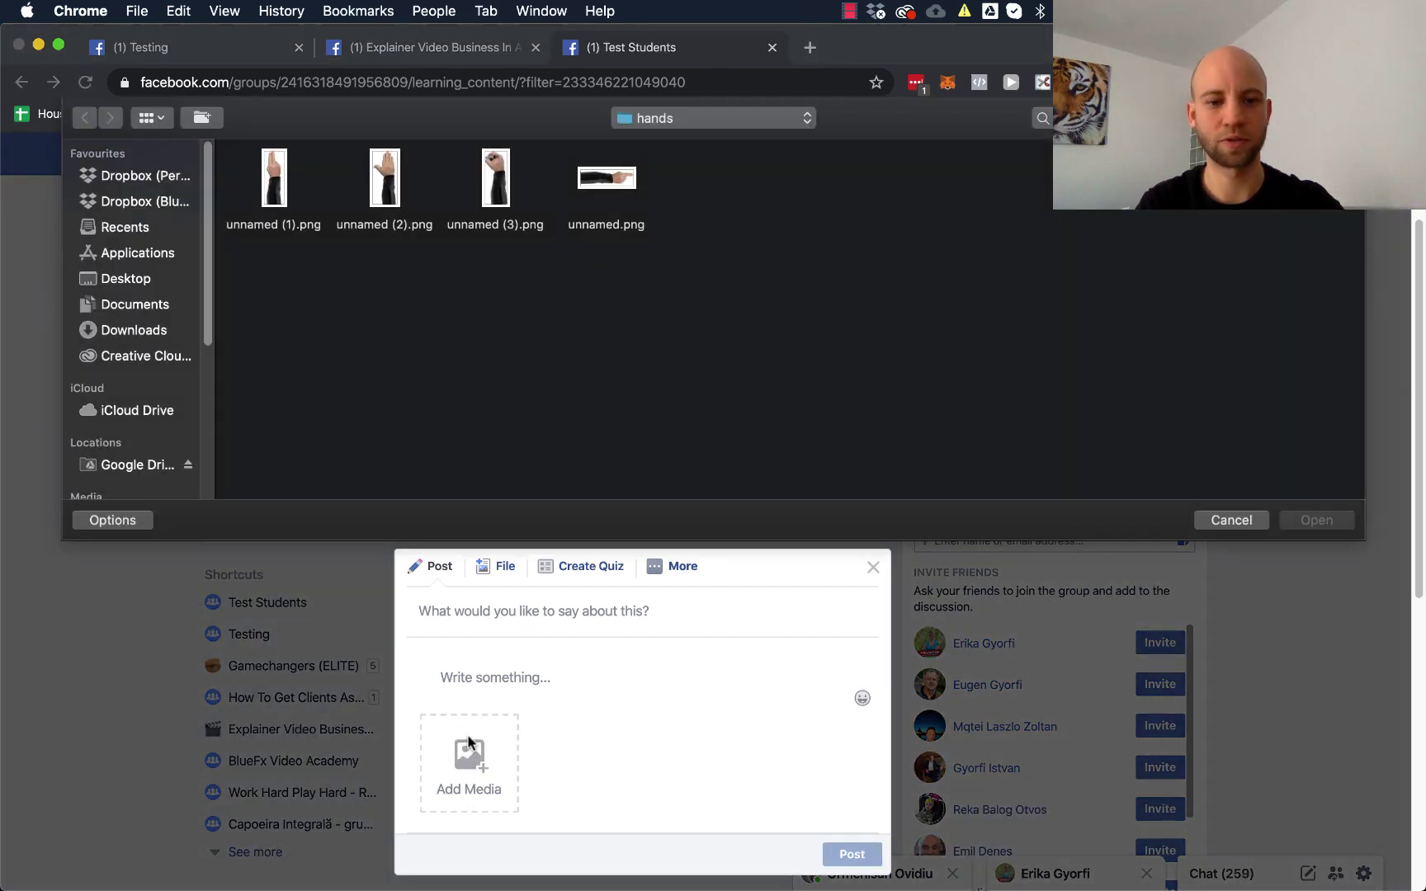
pyautogui.press('Escape')
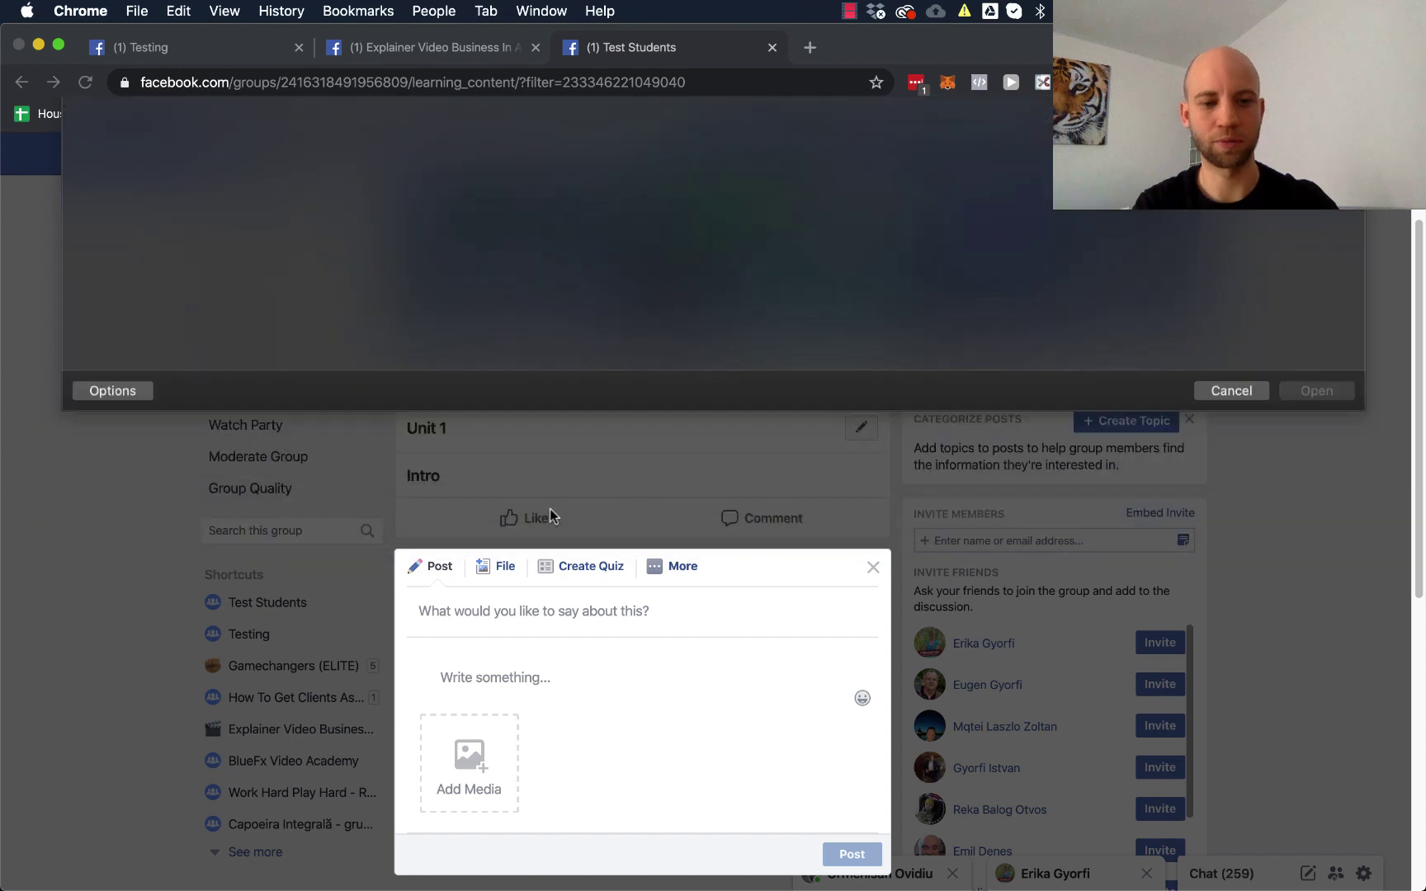
pyautogui.press('Tab')
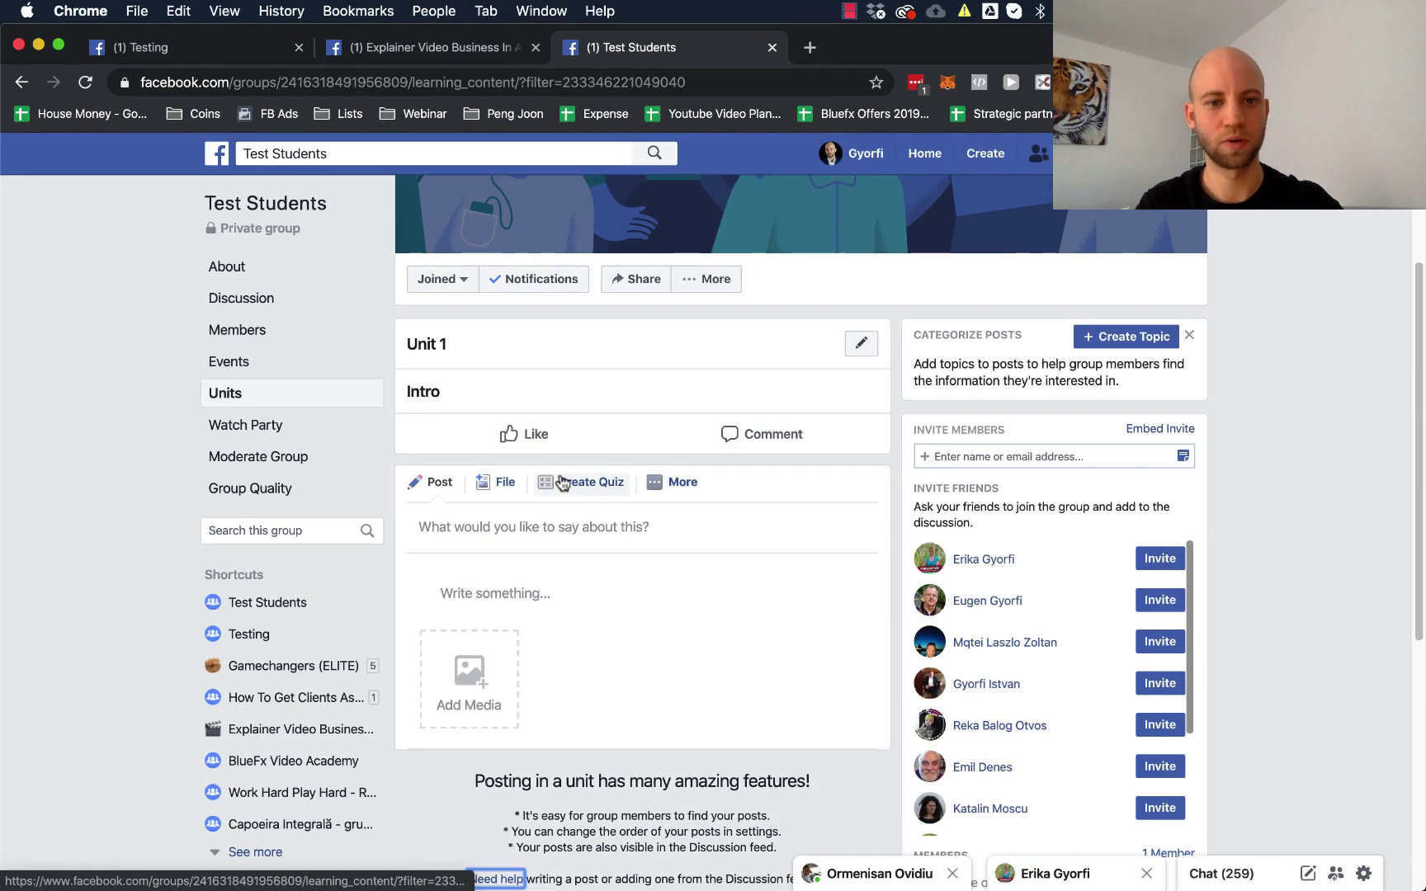
# - Publish a post titled "lesson 1" with the image unnamed (2).png in the Intro unit
pyautogui.scroll(-2, 379, 495)
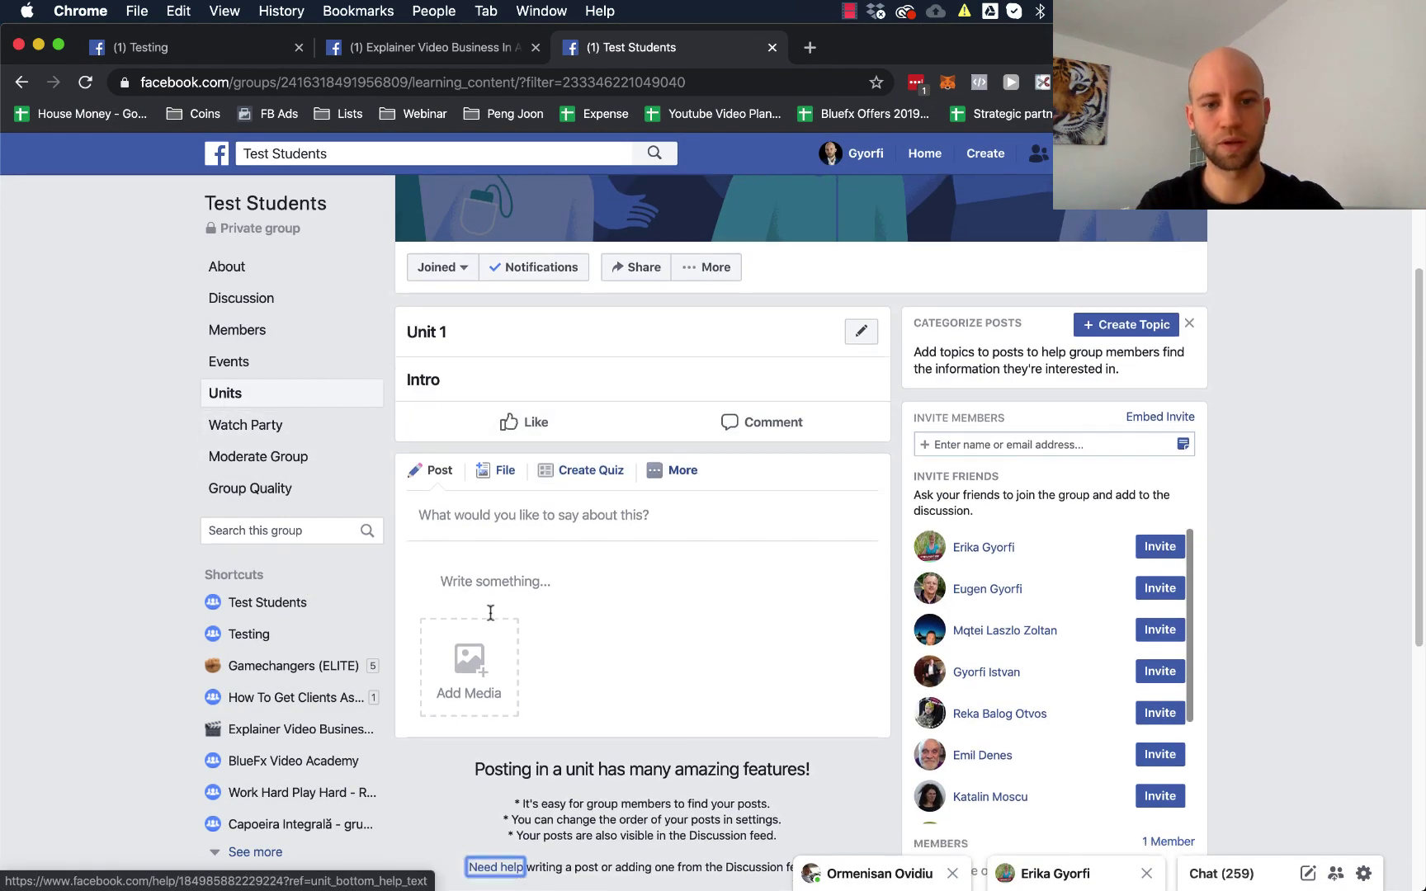
pyautogui.click(472, 570)
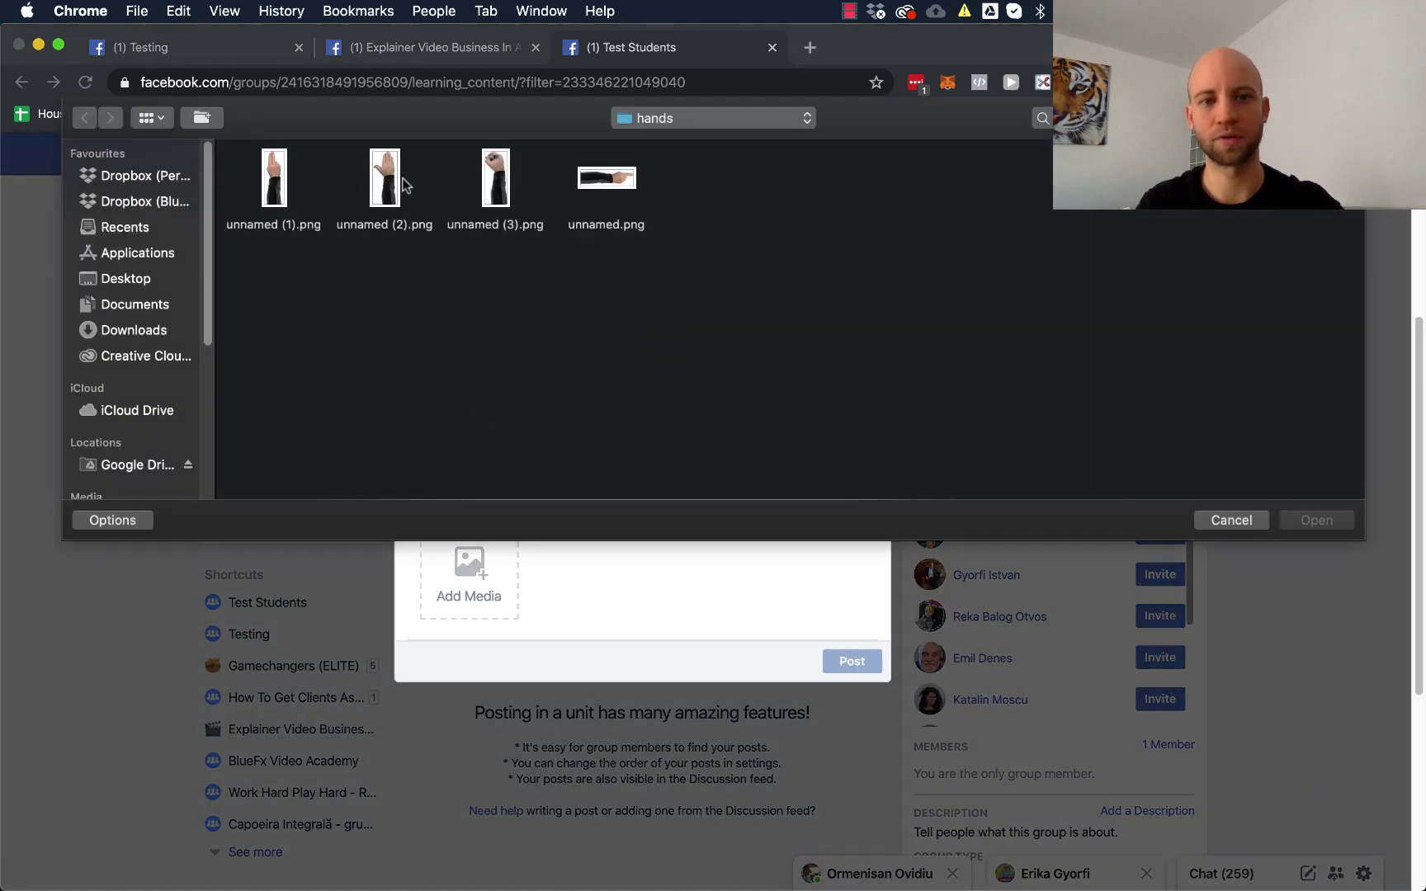
pyautogui.click(386, 177)
pyautogui.click(1316, 520)
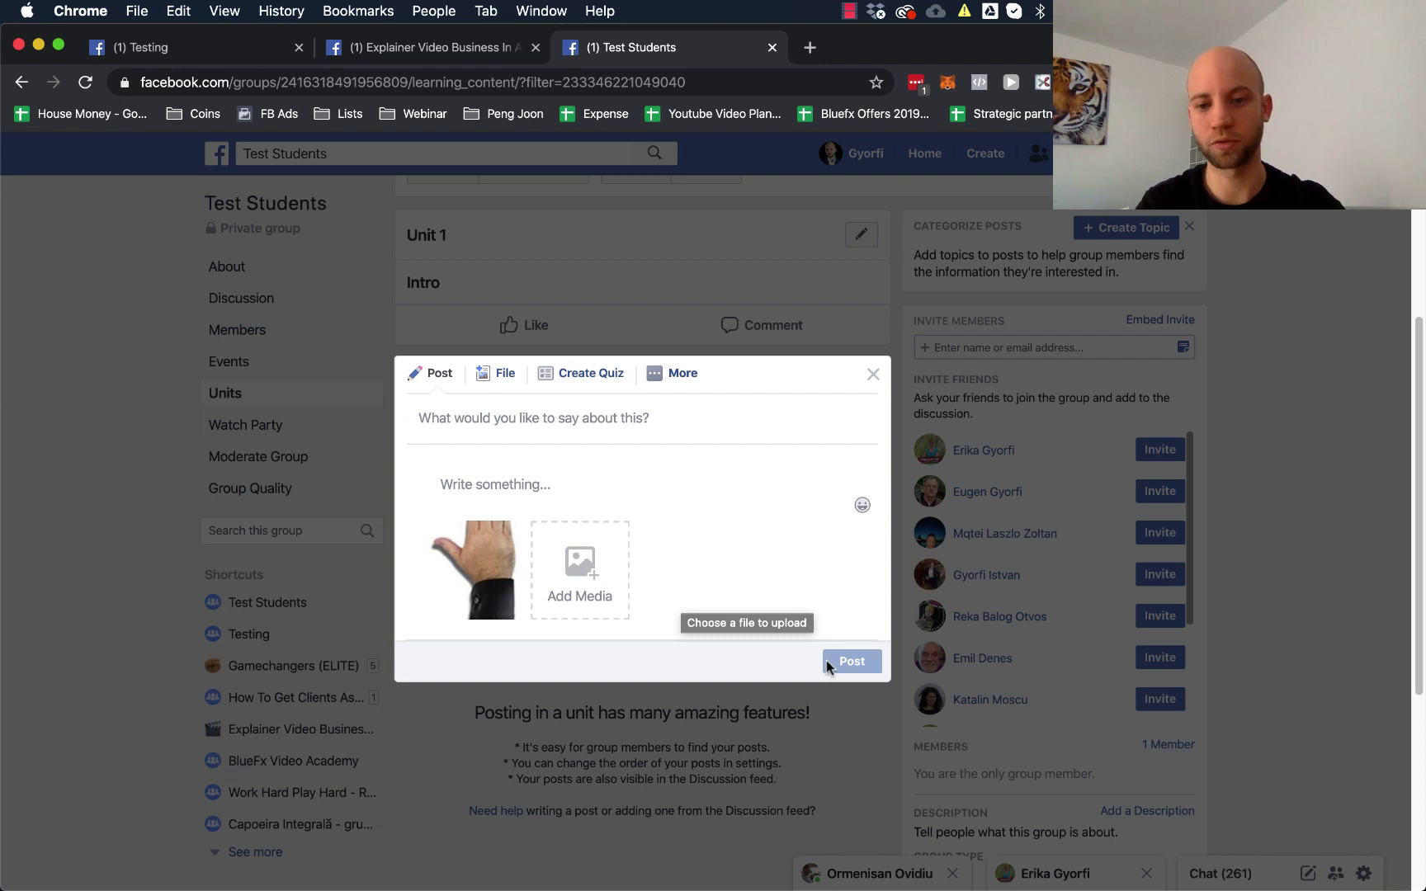
pyautogui.click(585, 426)
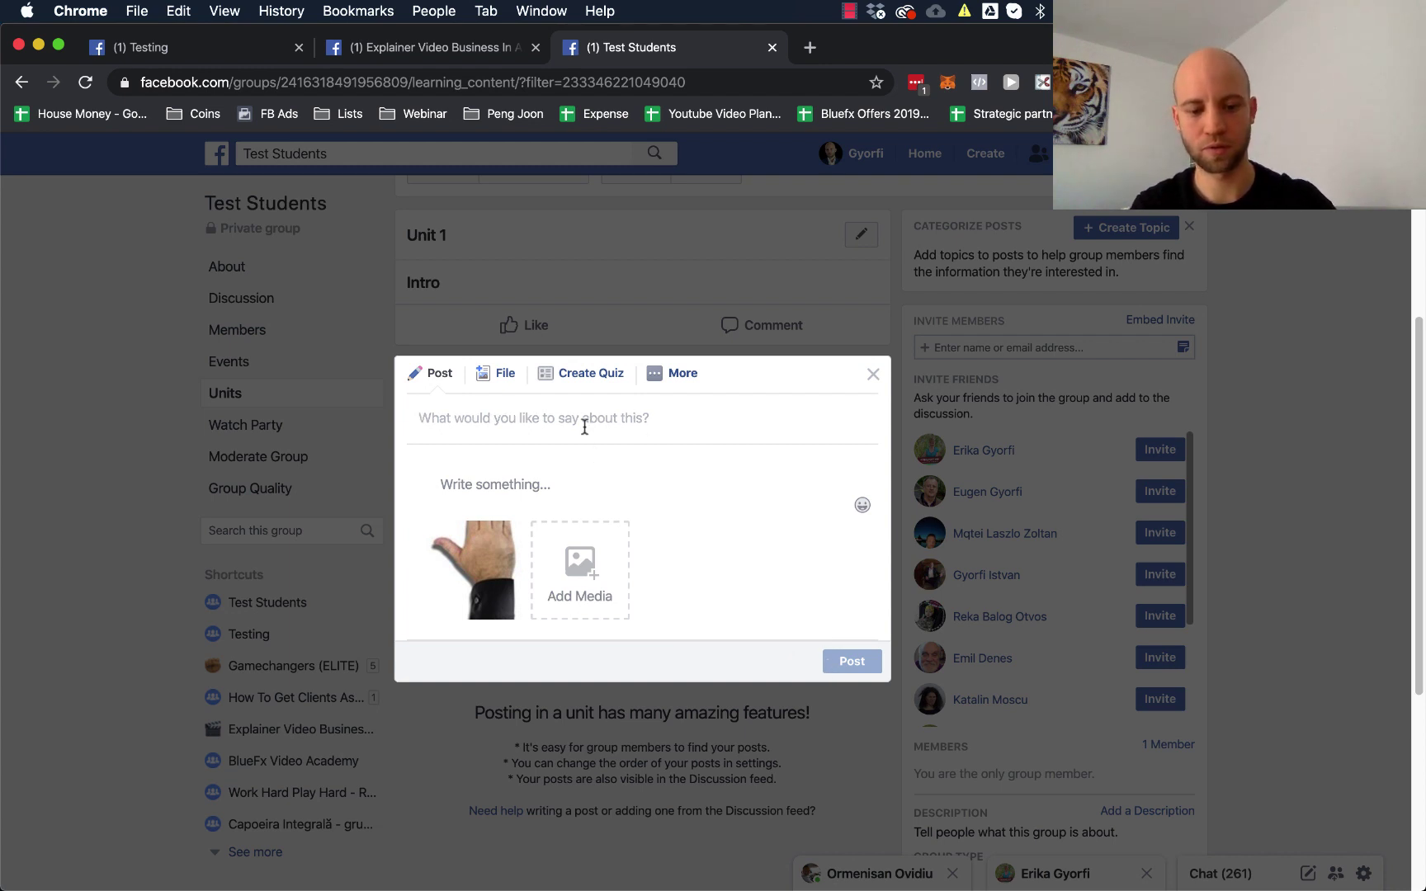
pyautogui.write('v')
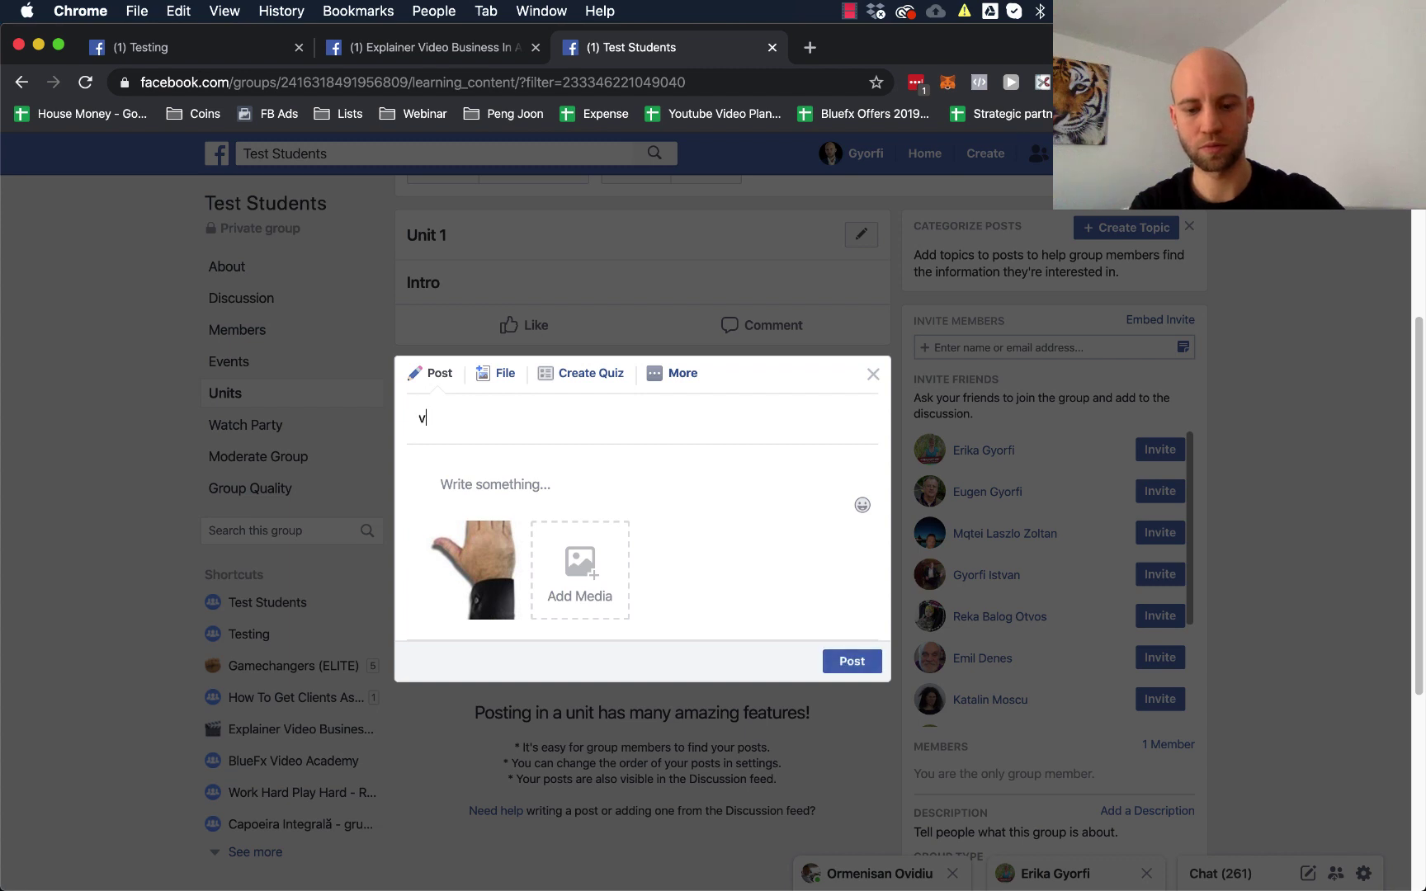
pyautogui.press('BackSpace')
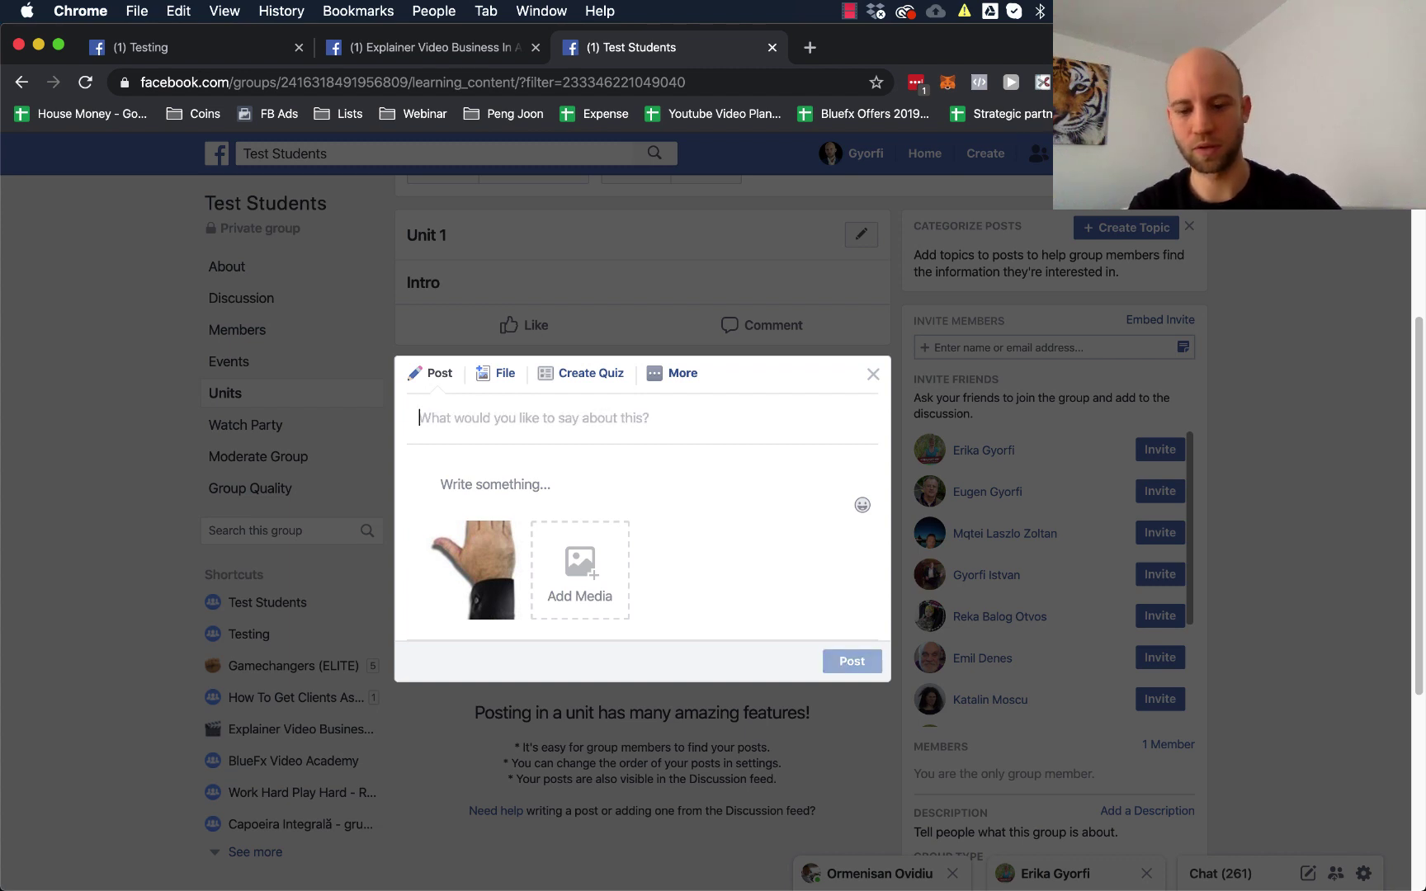
pyautogui.write('I')
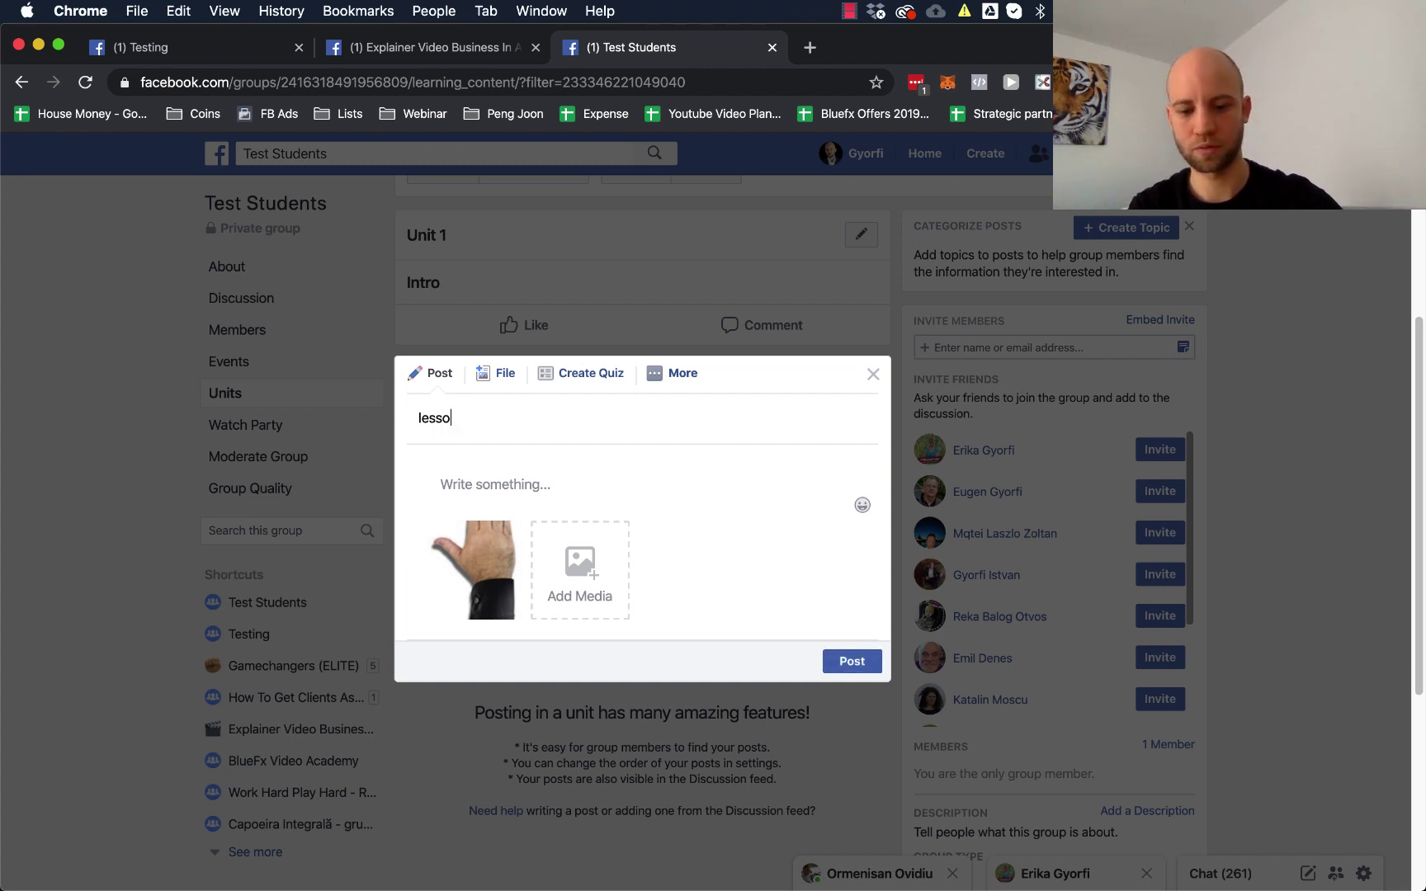
pyautogui.click(848, 660)
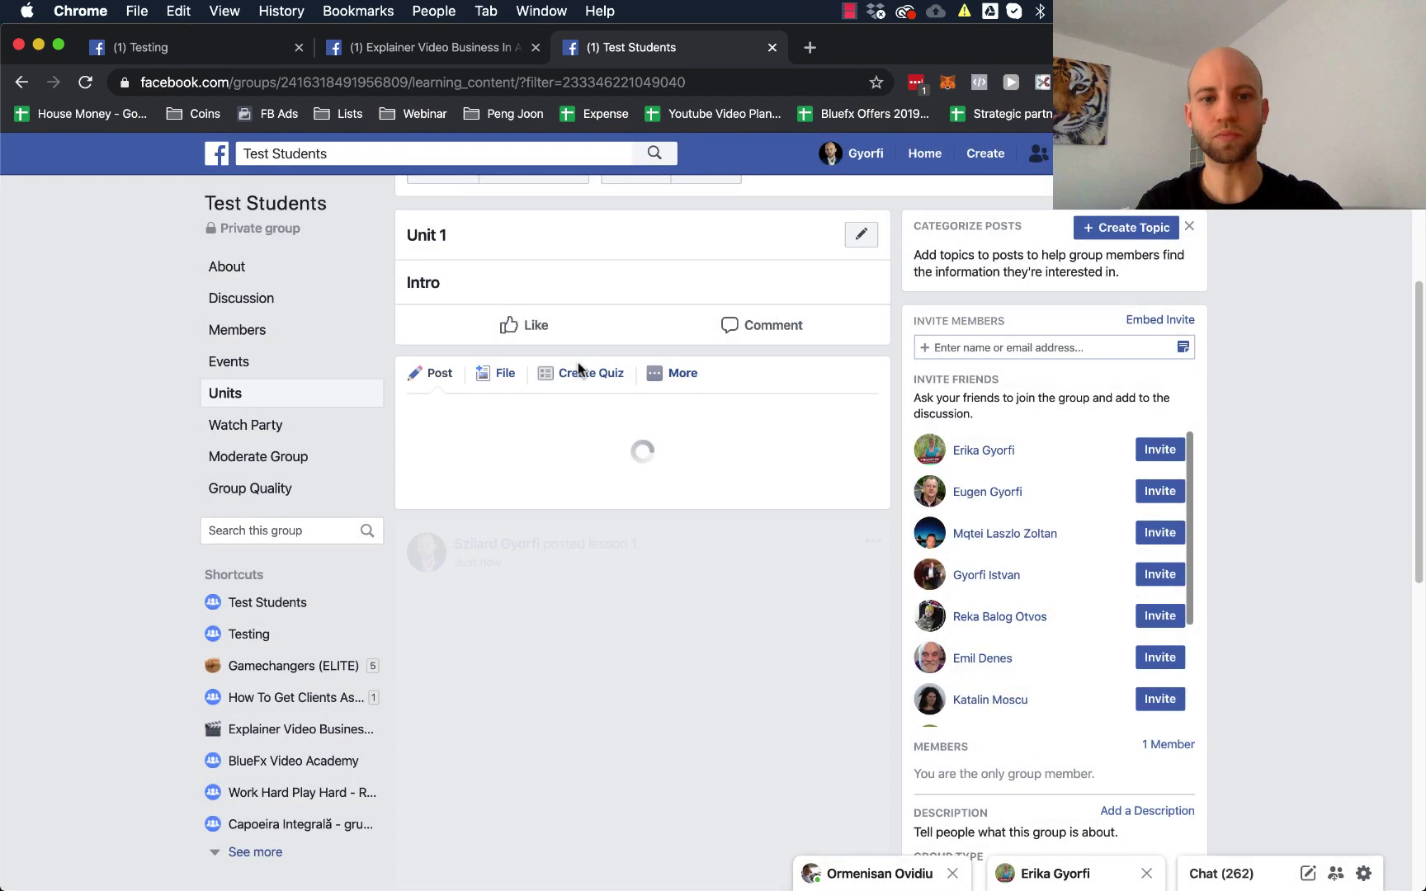
# - Publish a second Intro unit post titled "lesson 2" with the image unnamed (3).png
pyautogui.scroll(-3, 616, 497)
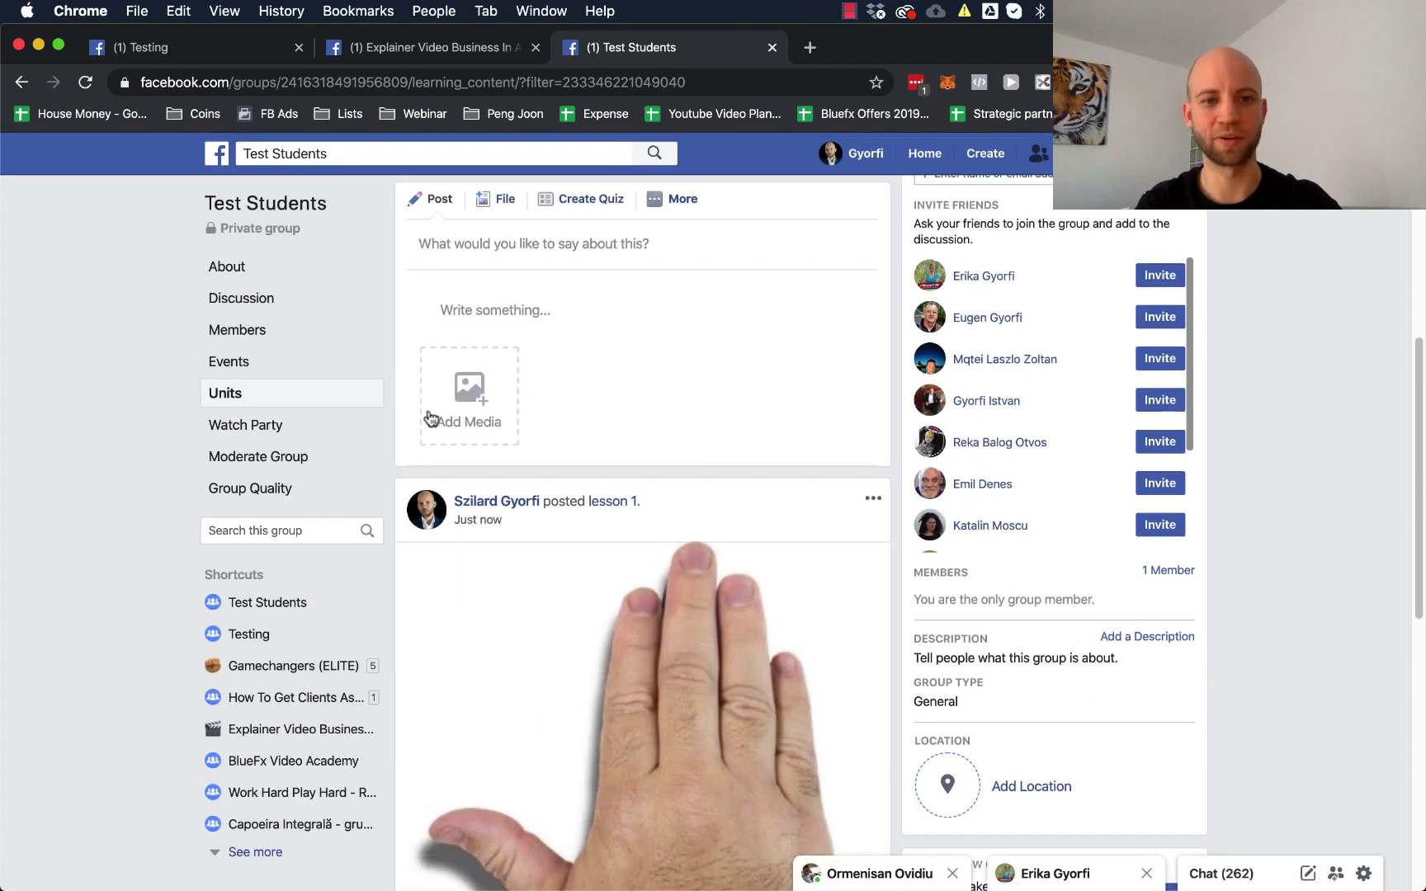
pyautogui.scroll(2, 471, 374)
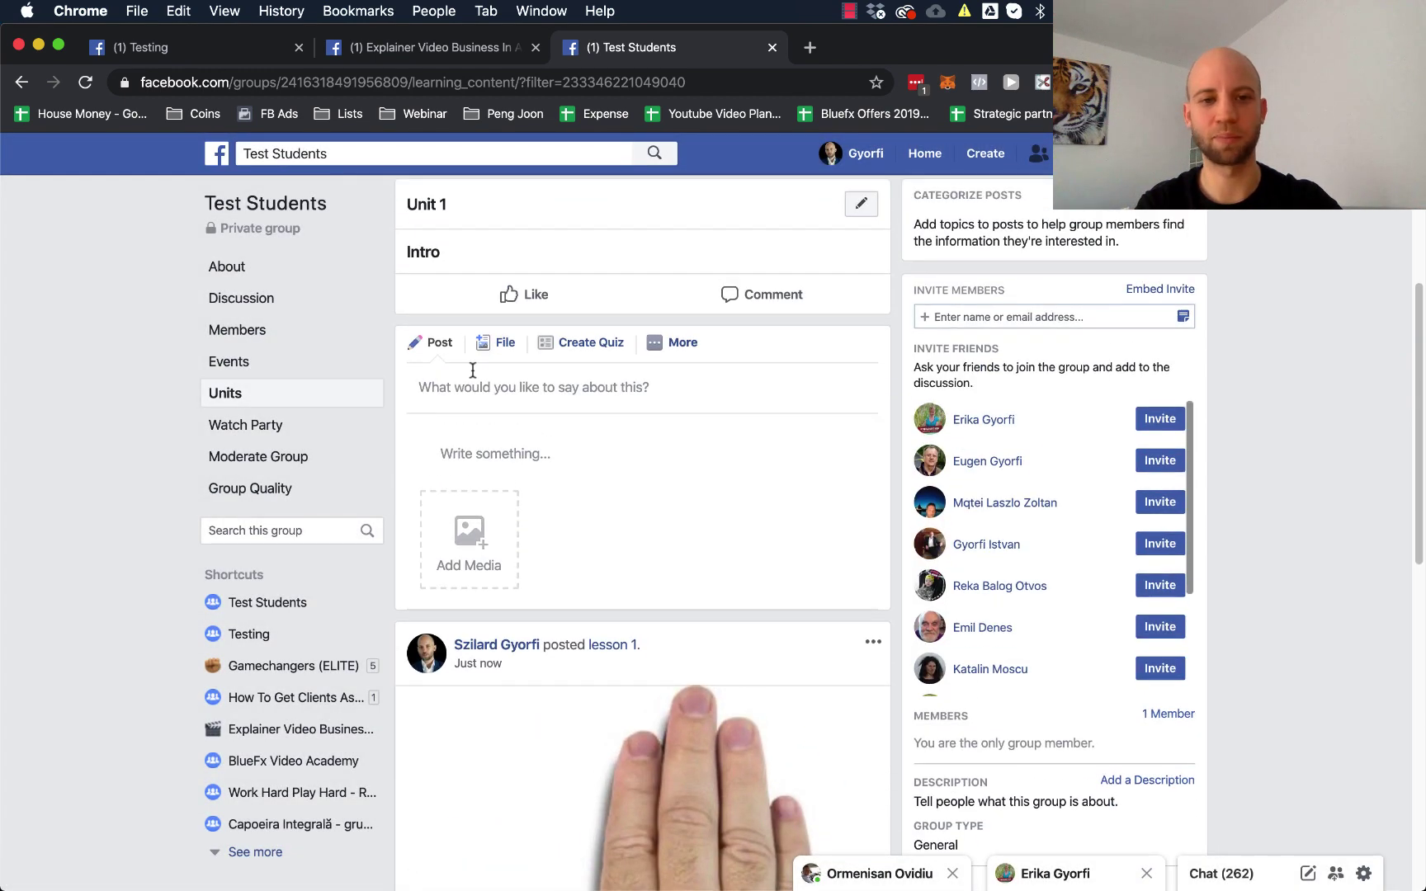
pyautogui.click(465, 530)
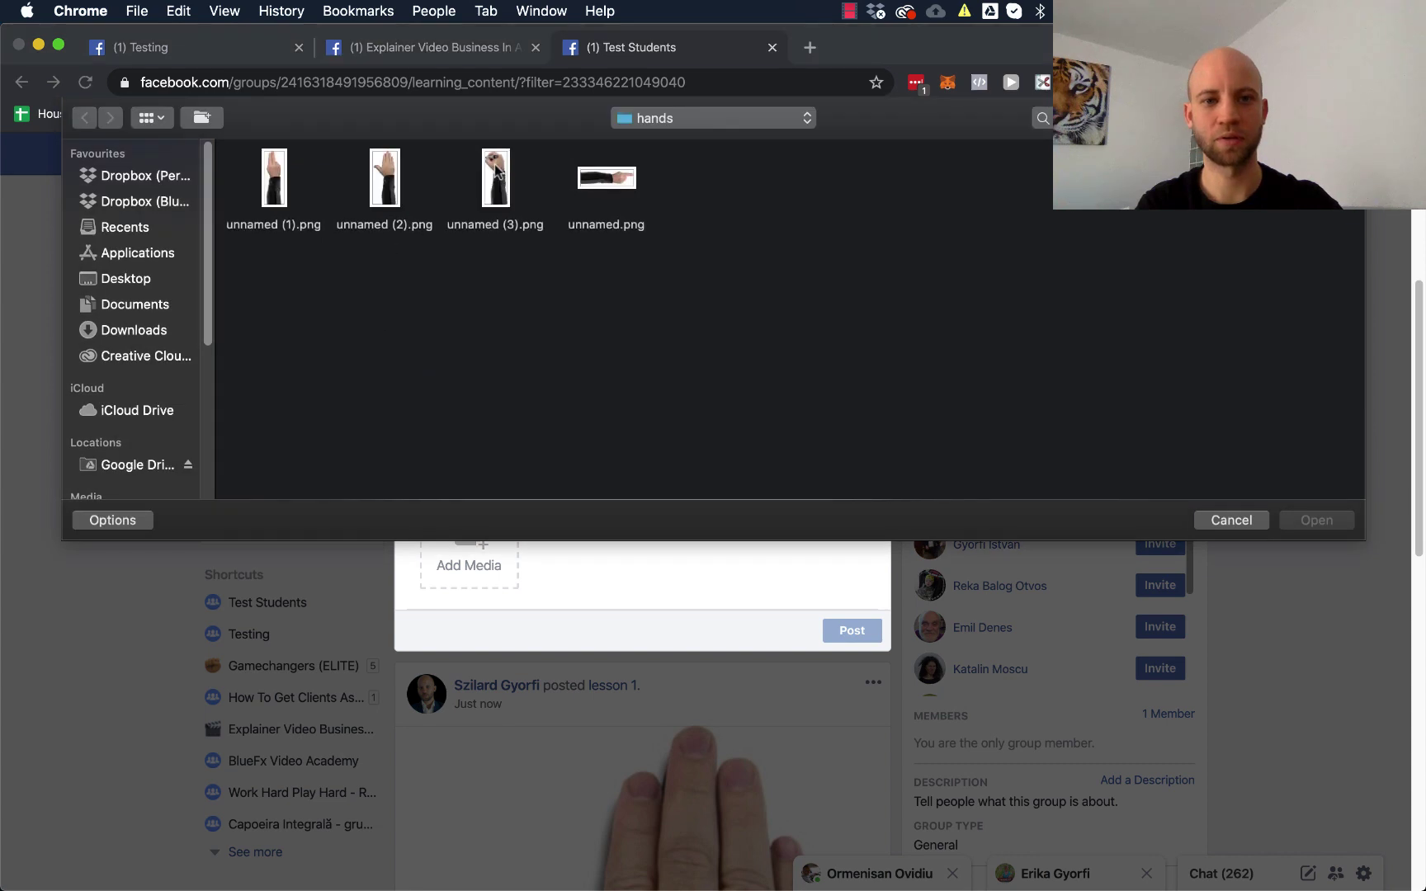
pyautogui.click(495, 171)
pyautogui.click(1317, 520)
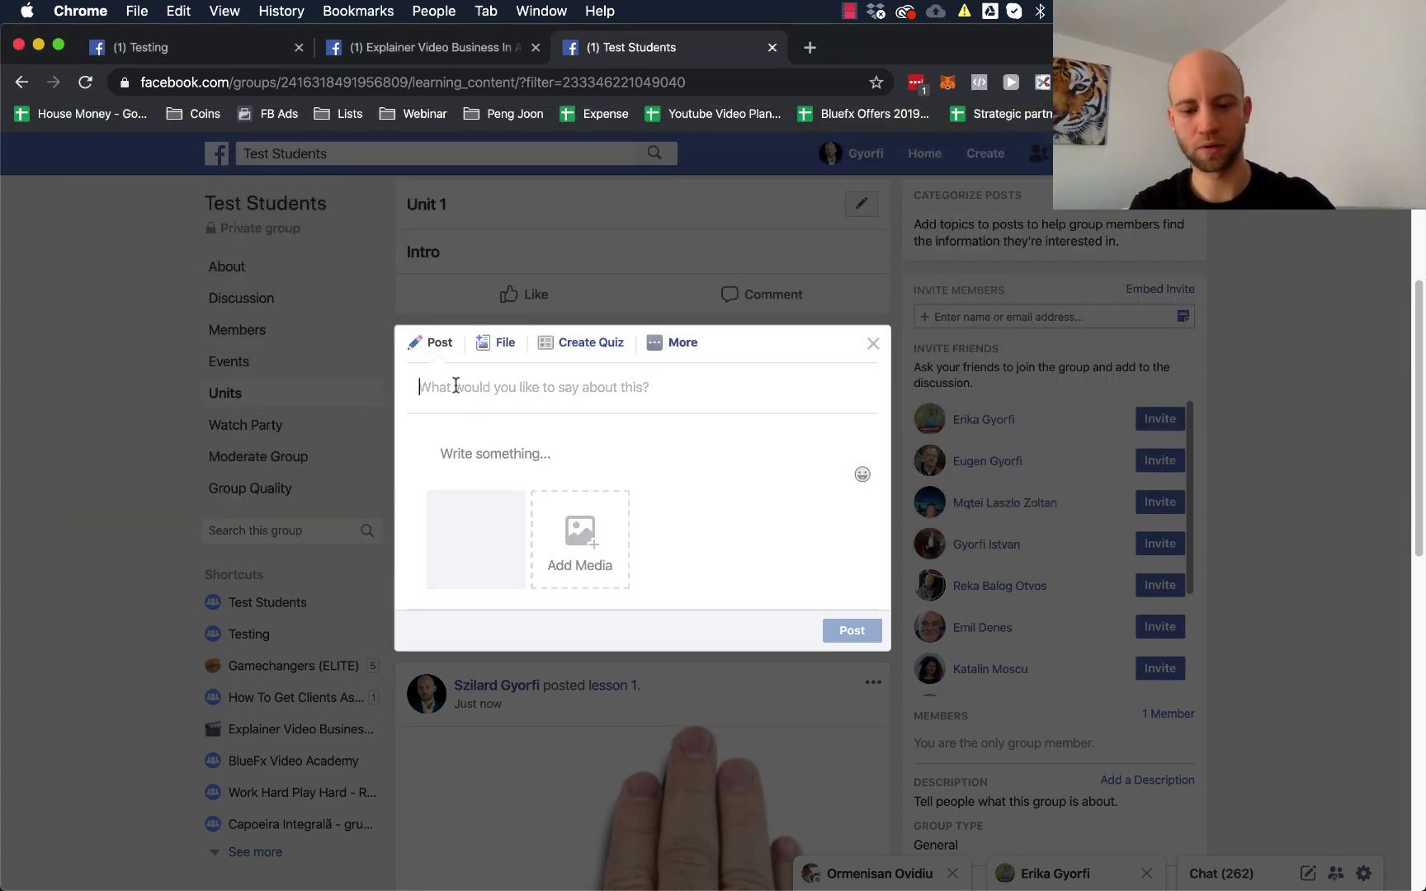
pyautogui.write('lesso')
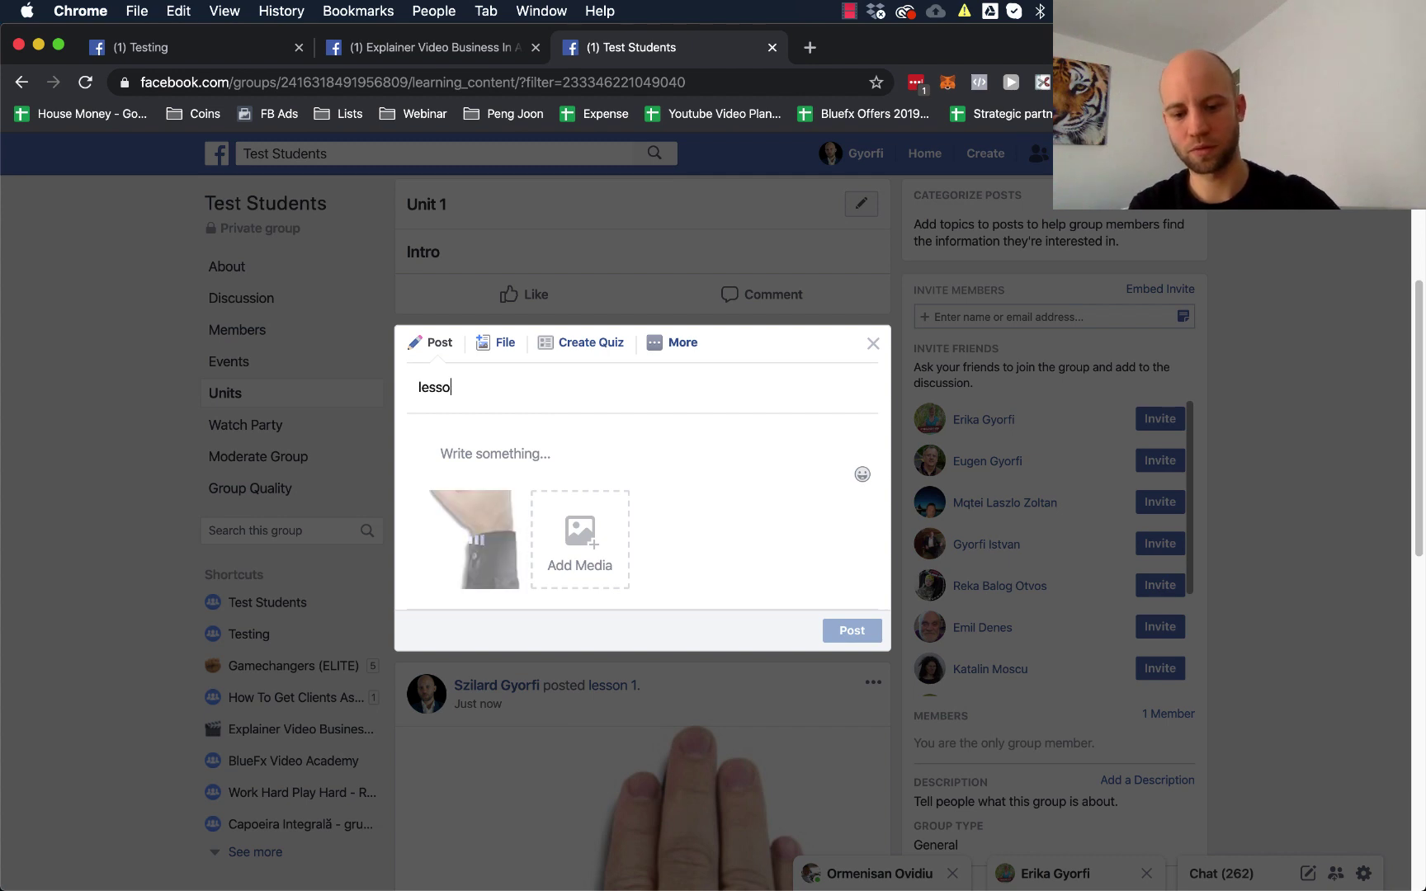
pyautogui.write('n 2')
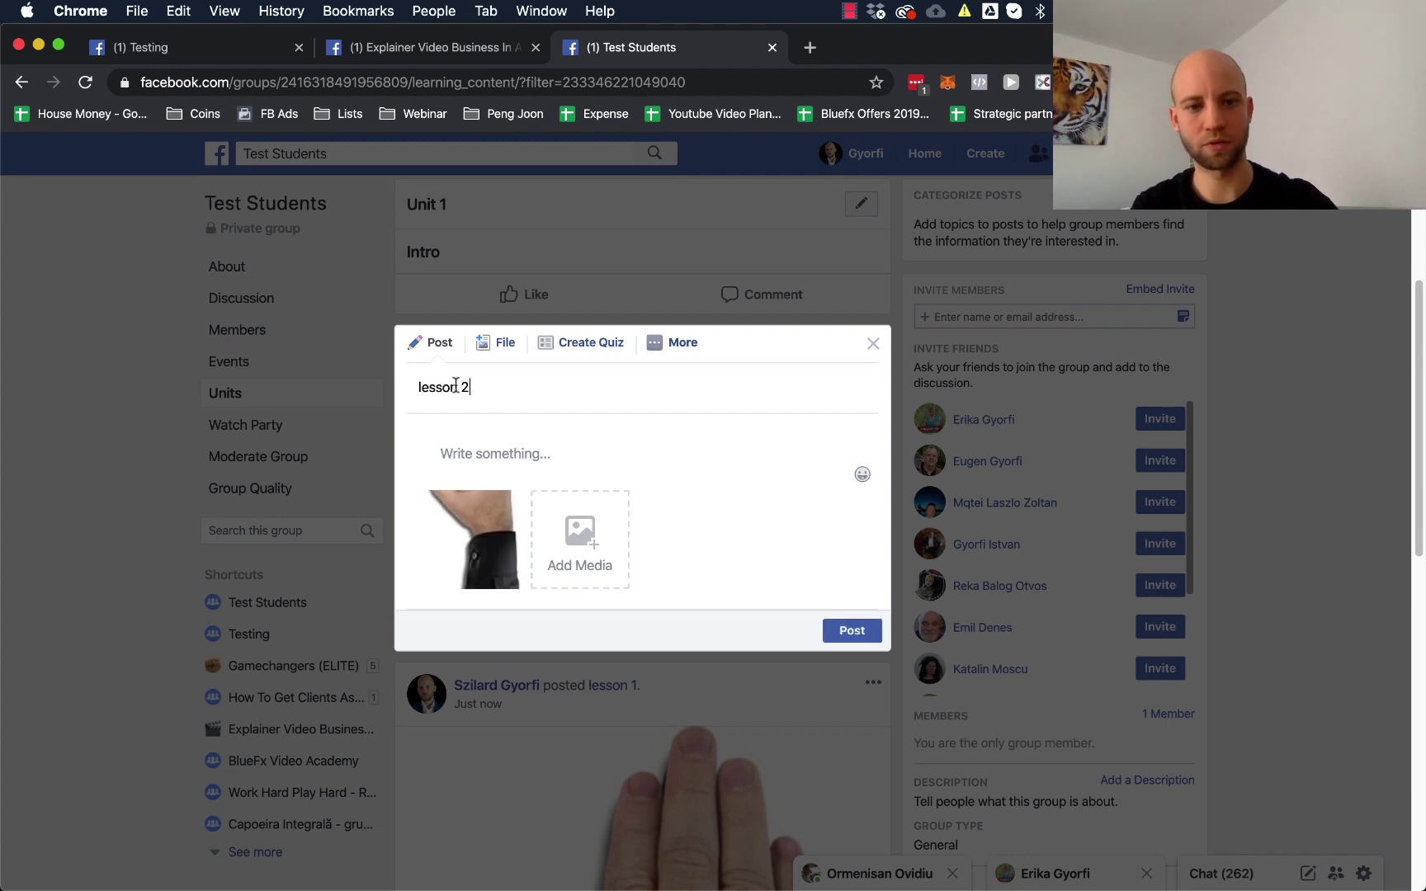
pyautogui.click(854, 629)
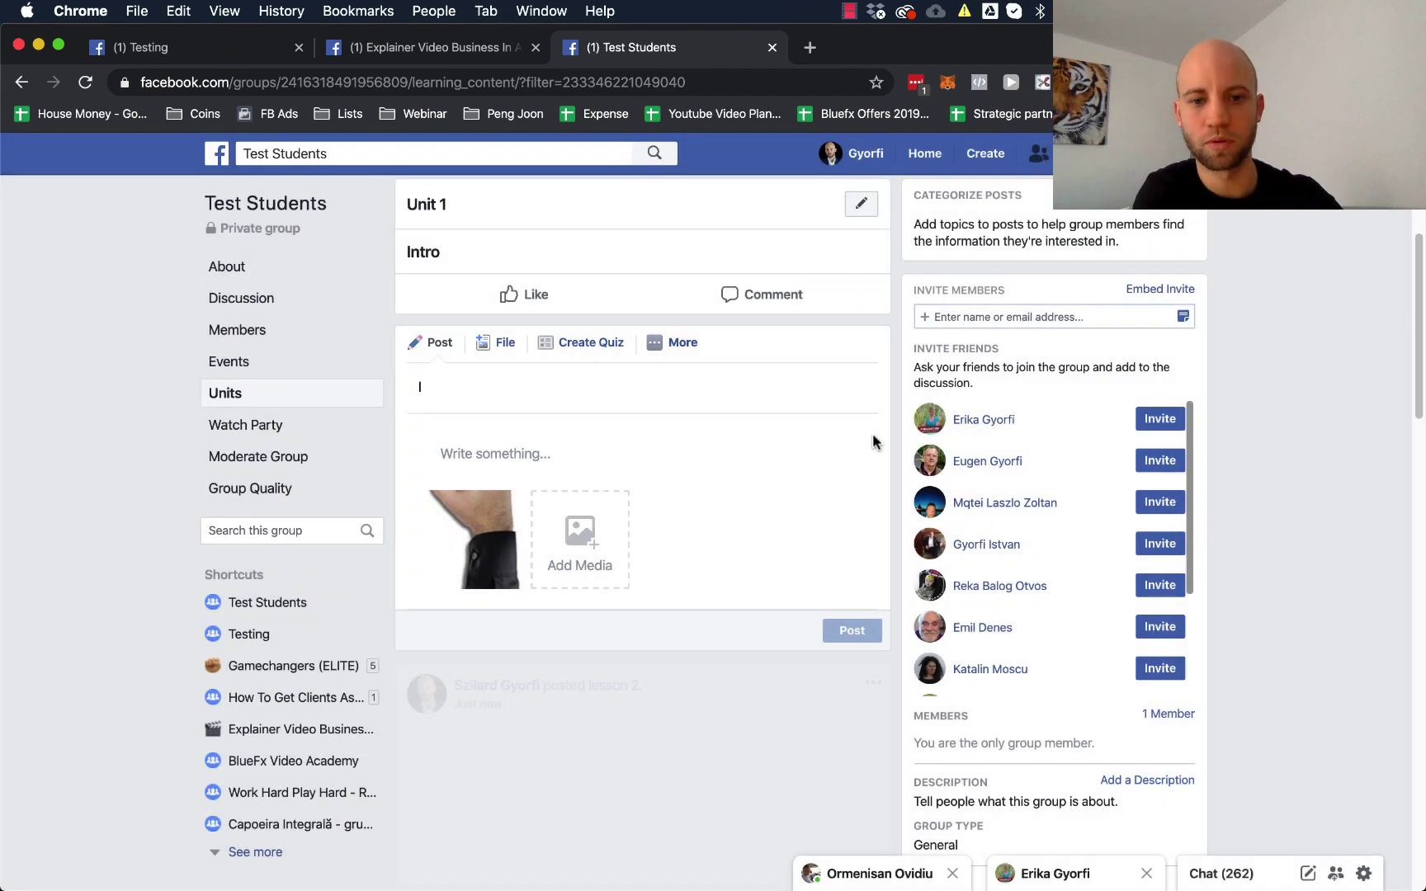
# - Return to the Units overview of the Test Students group and show the Intro unit's list of posts
pyautogui.scroll(-10, 779, 534)
pyautogui.scroll(-5, 779, 534)
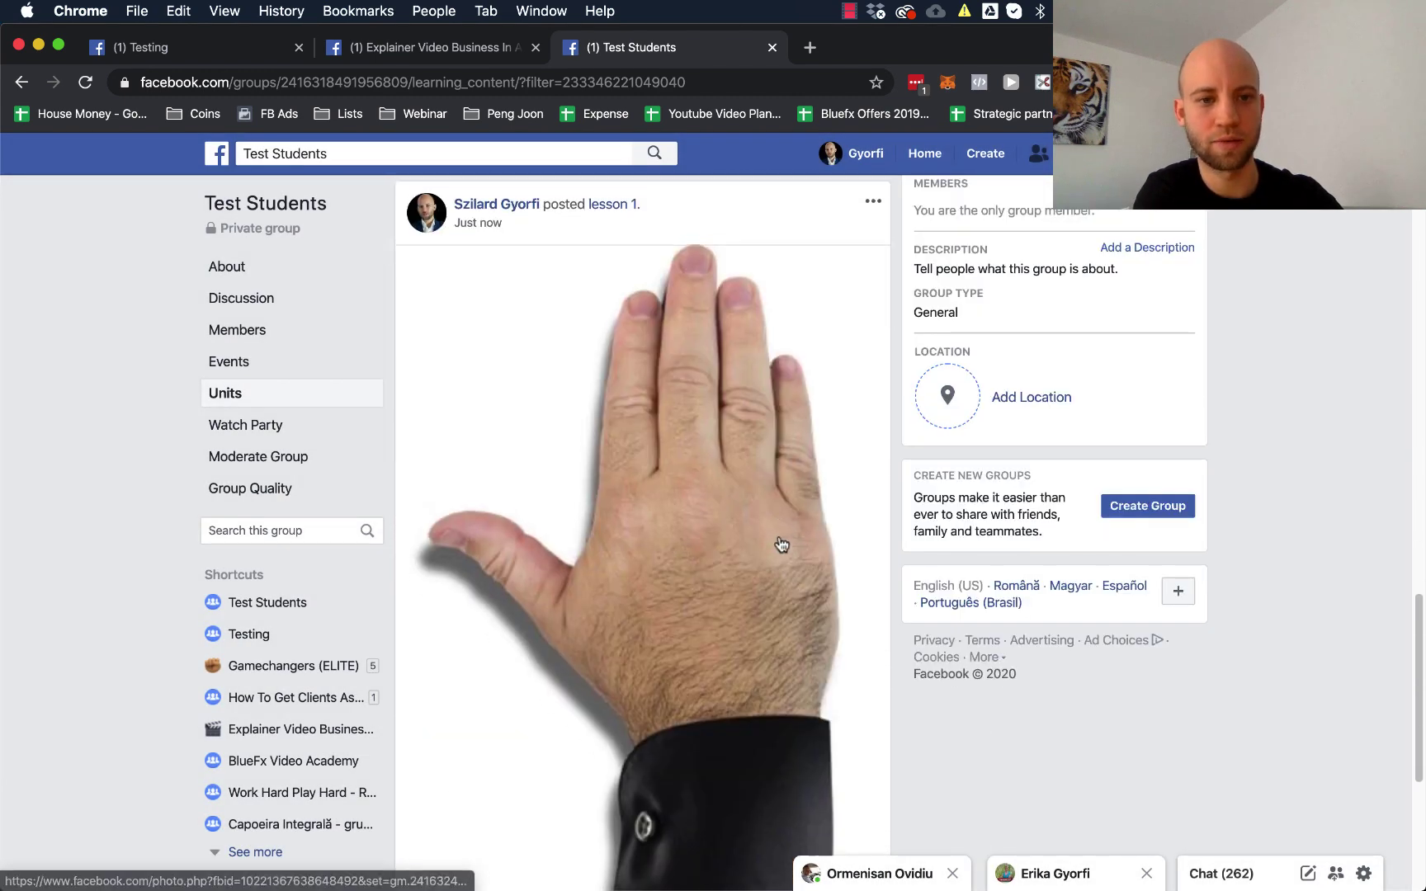
pyautogui.click(230, 402)
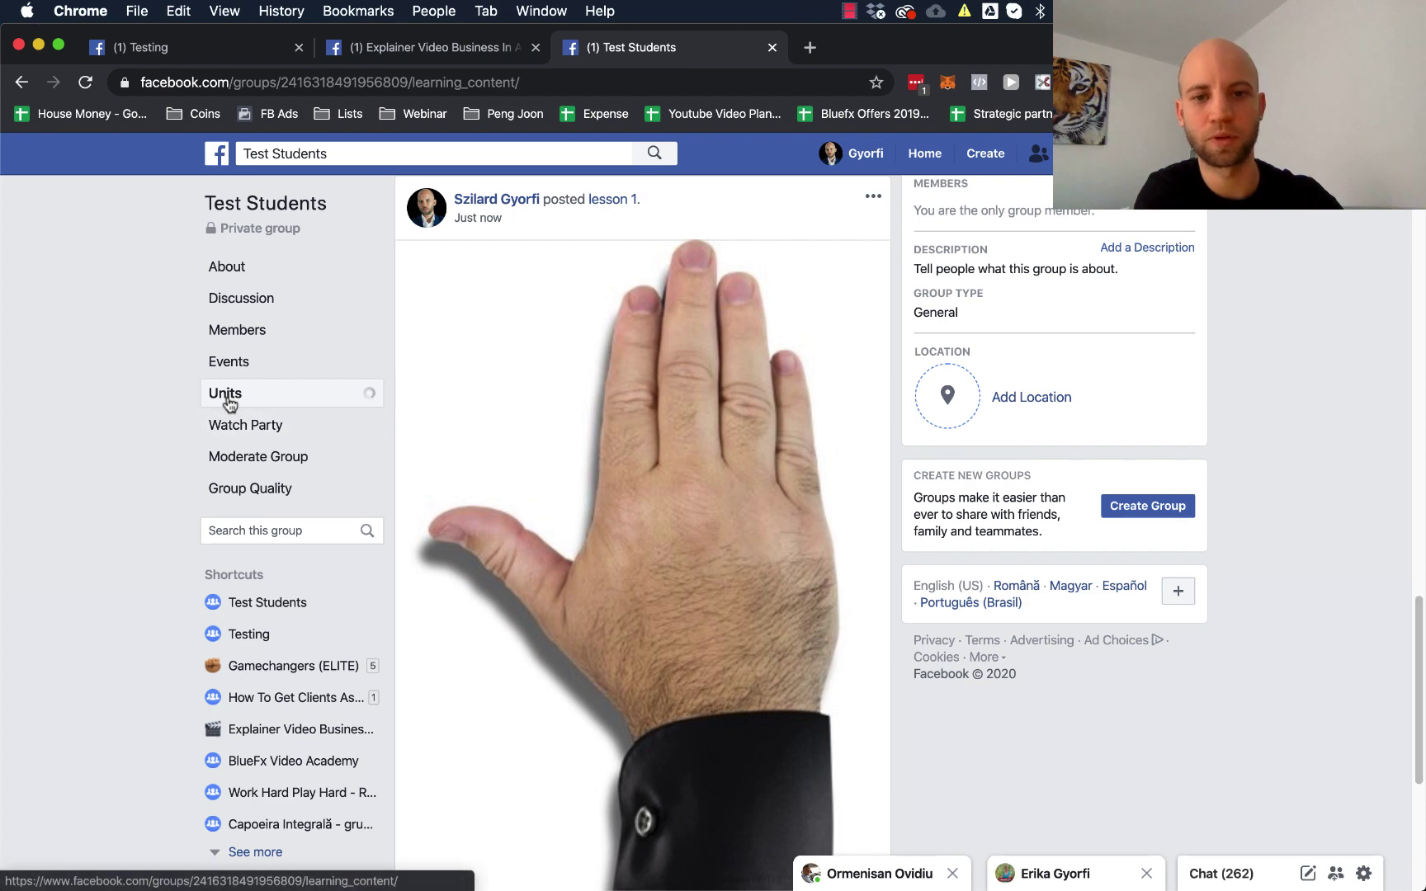
pyautogui.scroll(-3, 722, 575)
pyautogui.scroll(-1, 720, 576)
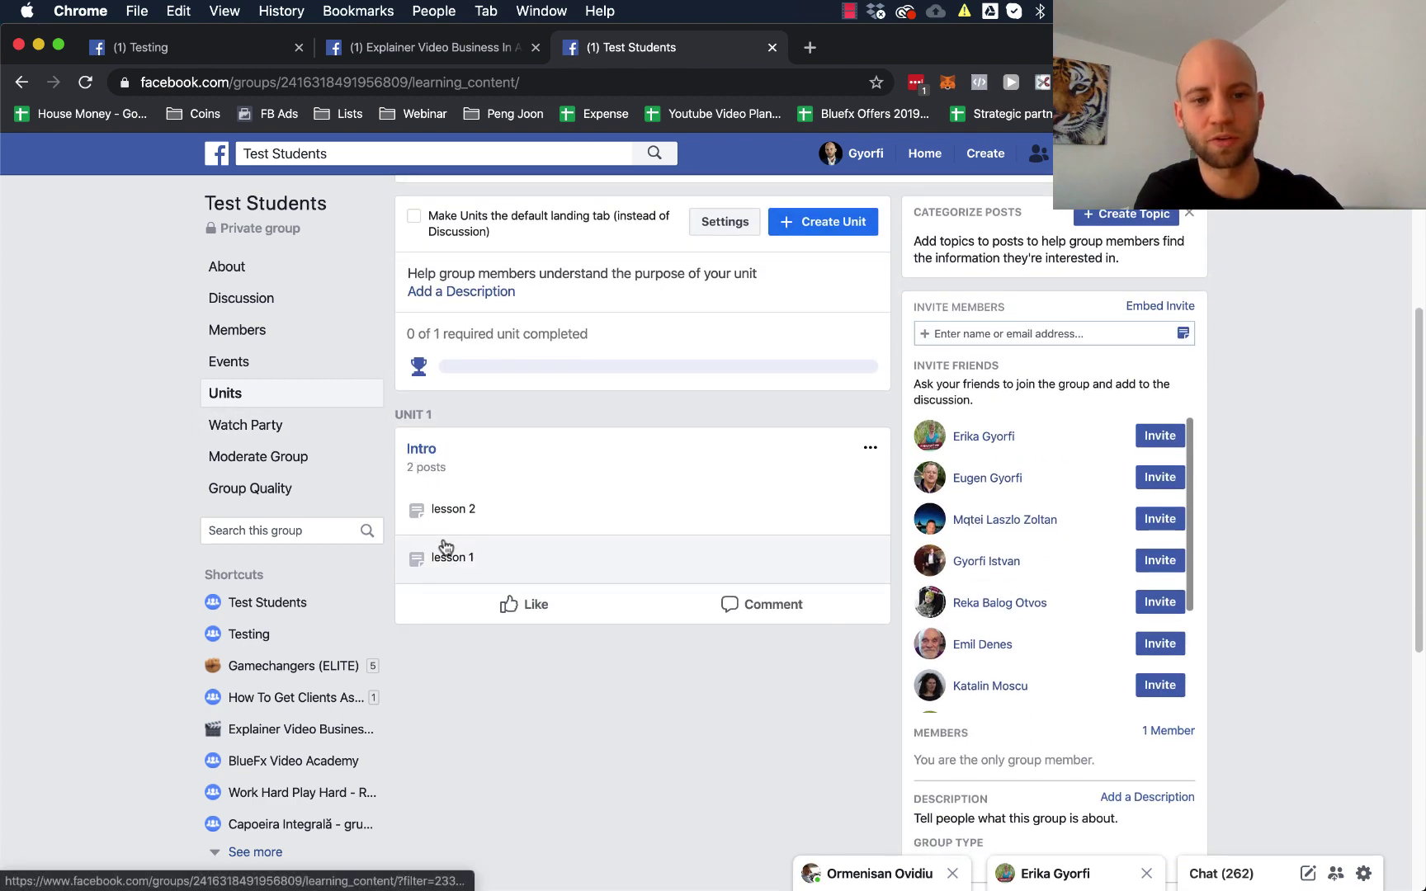
# - Try to move lesson 1 above lesson 2 directly in the Units overview
pyautogui.moveTo(452, 559); pyautogui.dragTo(445, 483)
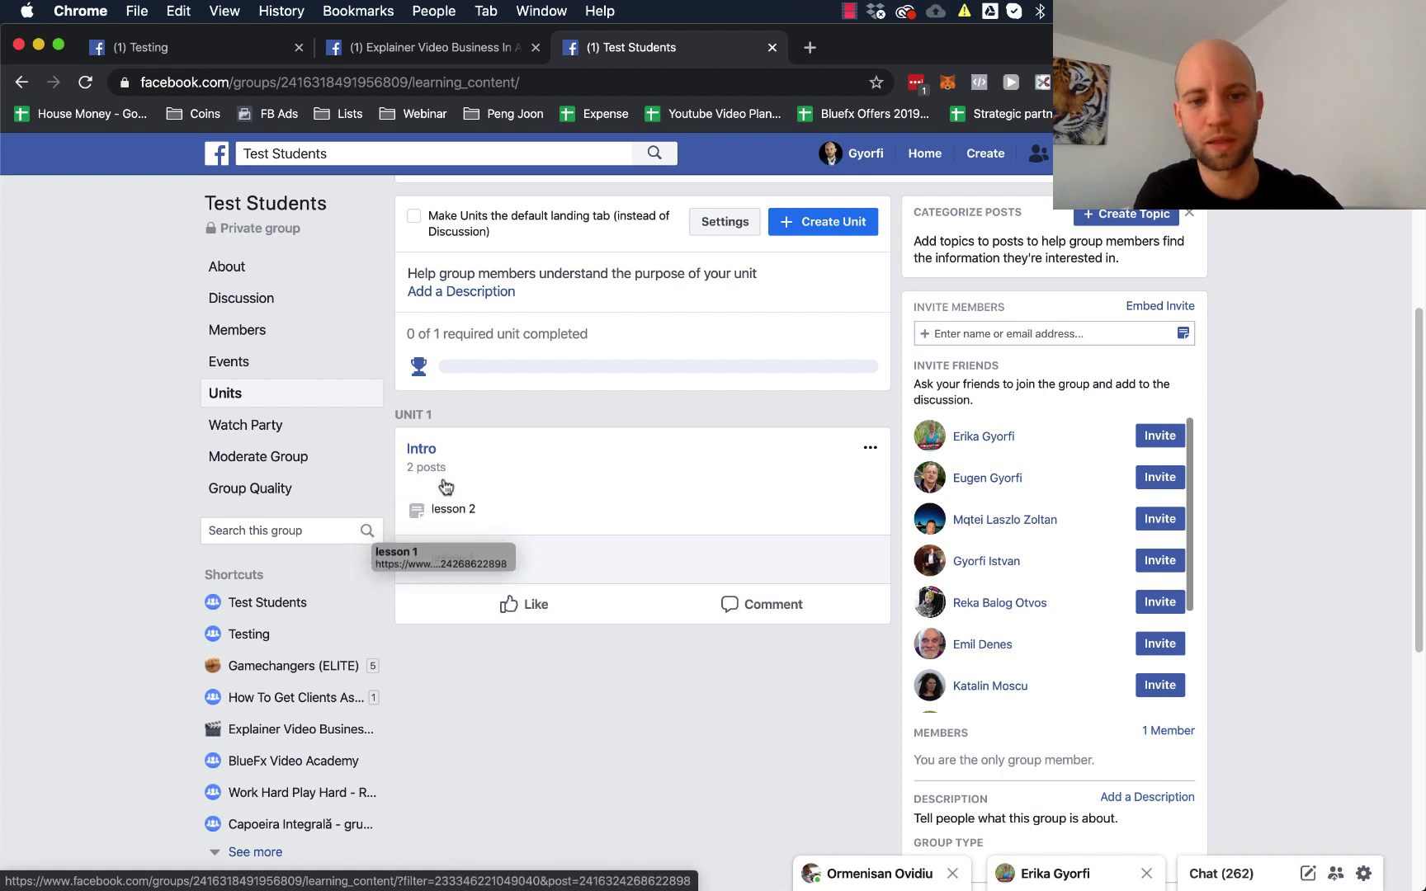
pyautogui.click(869, 453)
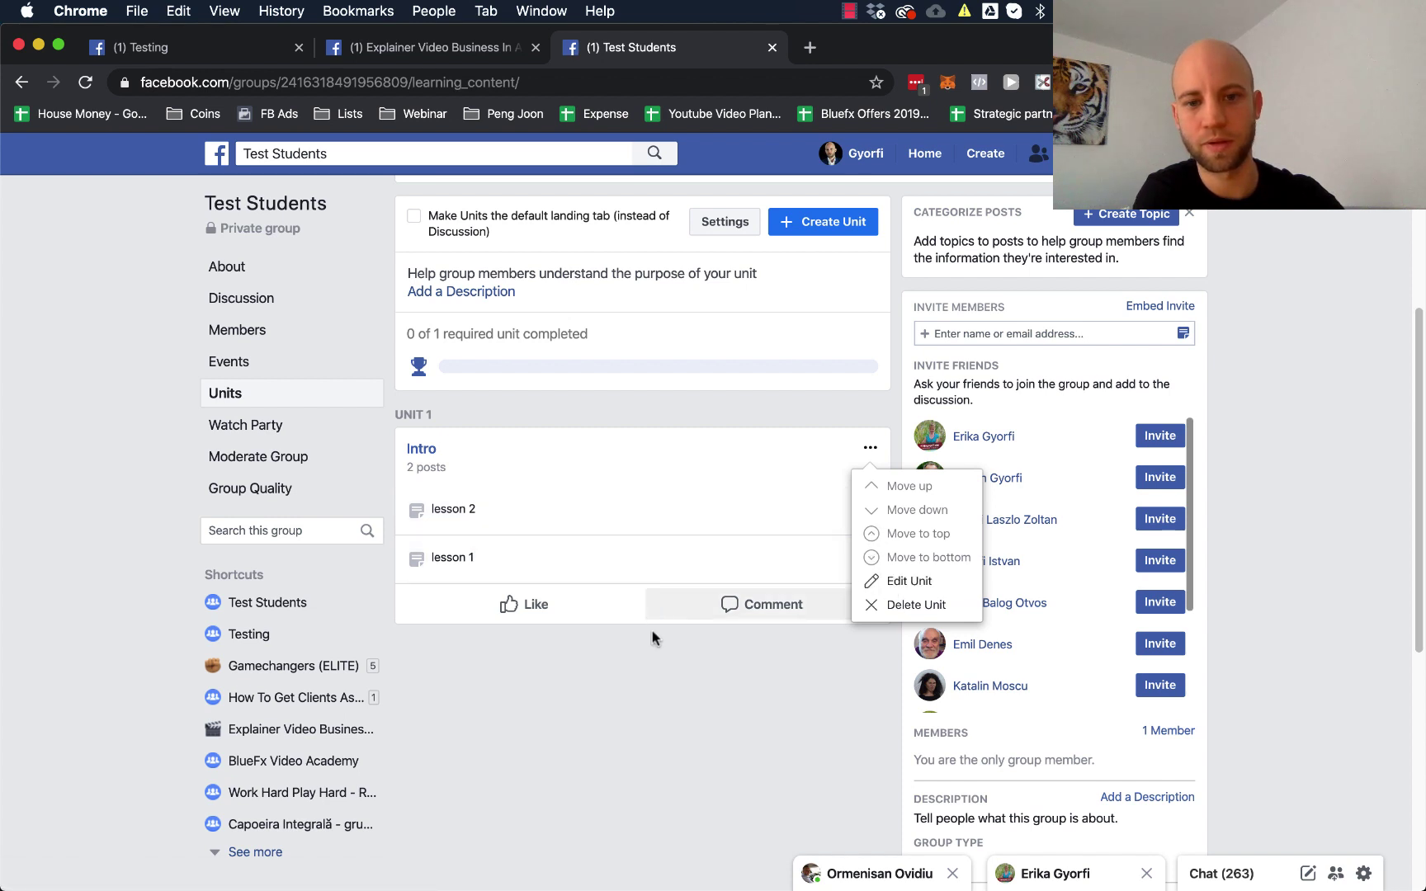
pyautogui.click(653, 659)
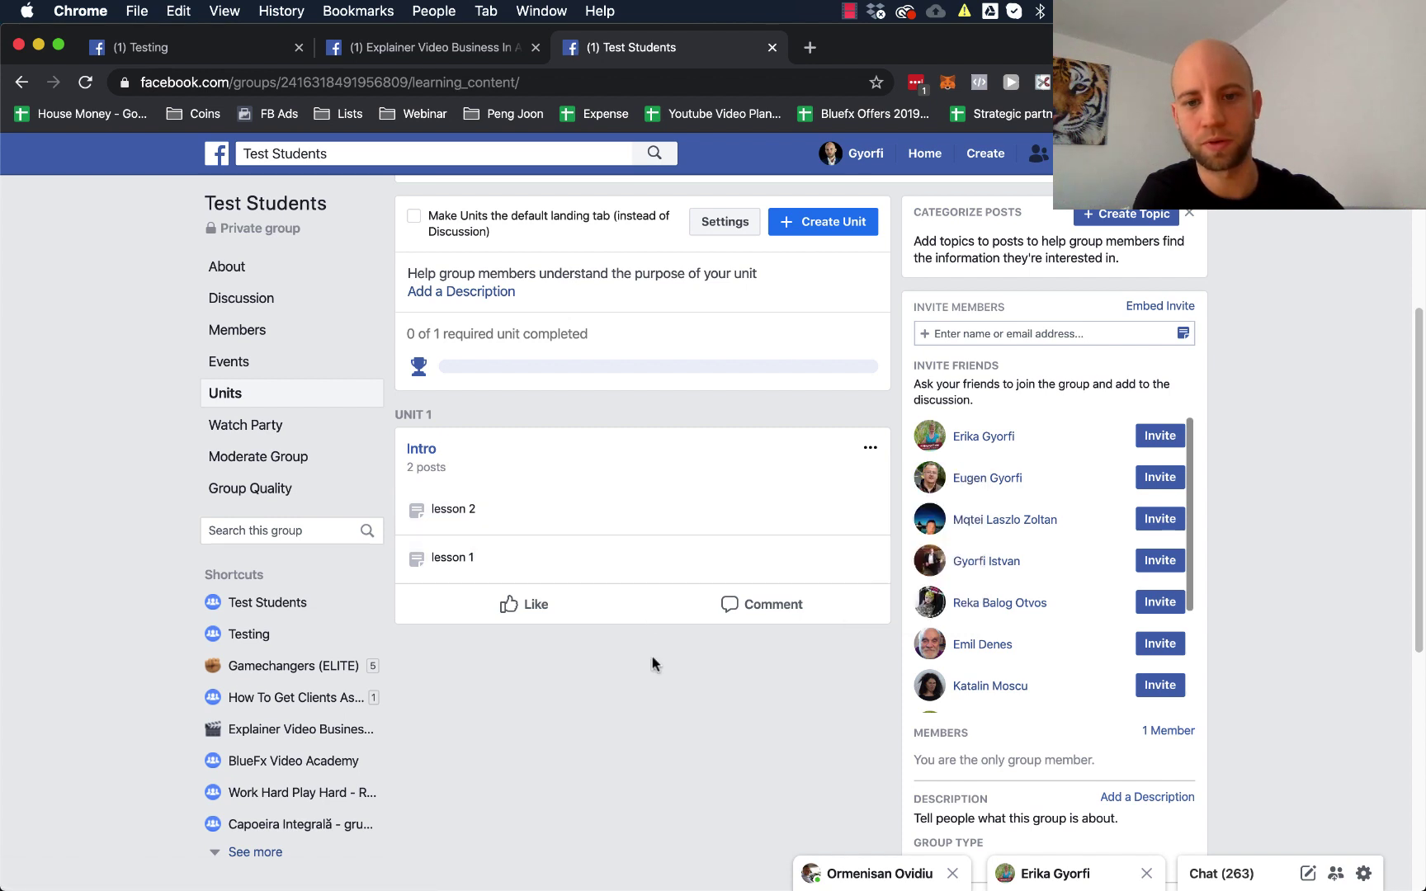
# - Edit the Intro unit to place lesson 1 before lesson 2 and save the new post order
pyautogui.click(870, 450)
pyautogui.click(903, 581)
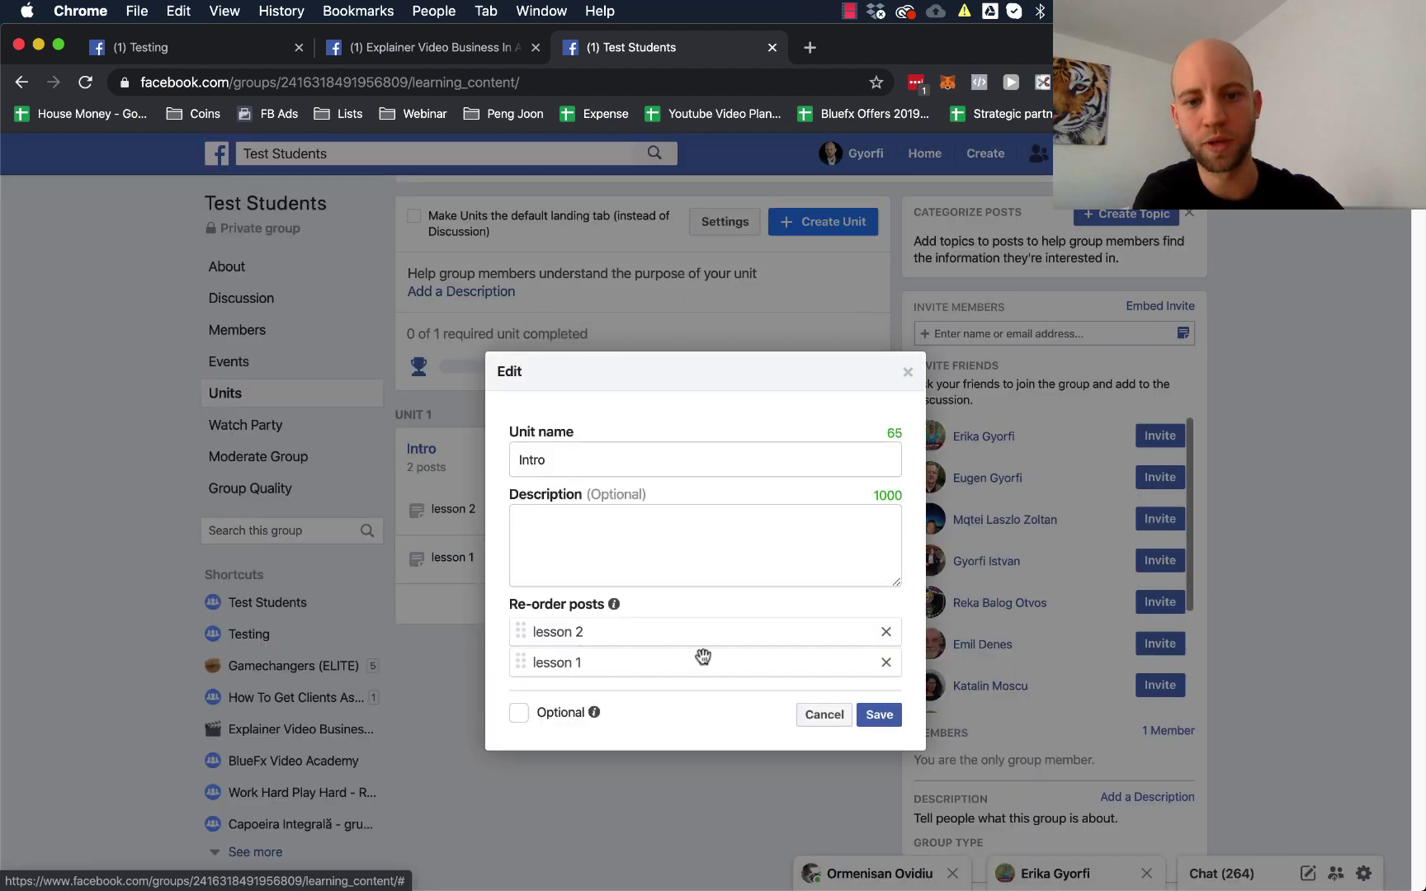
pyautogui.moveTo(577, 662); pyautogui.dragTo(567, 616)
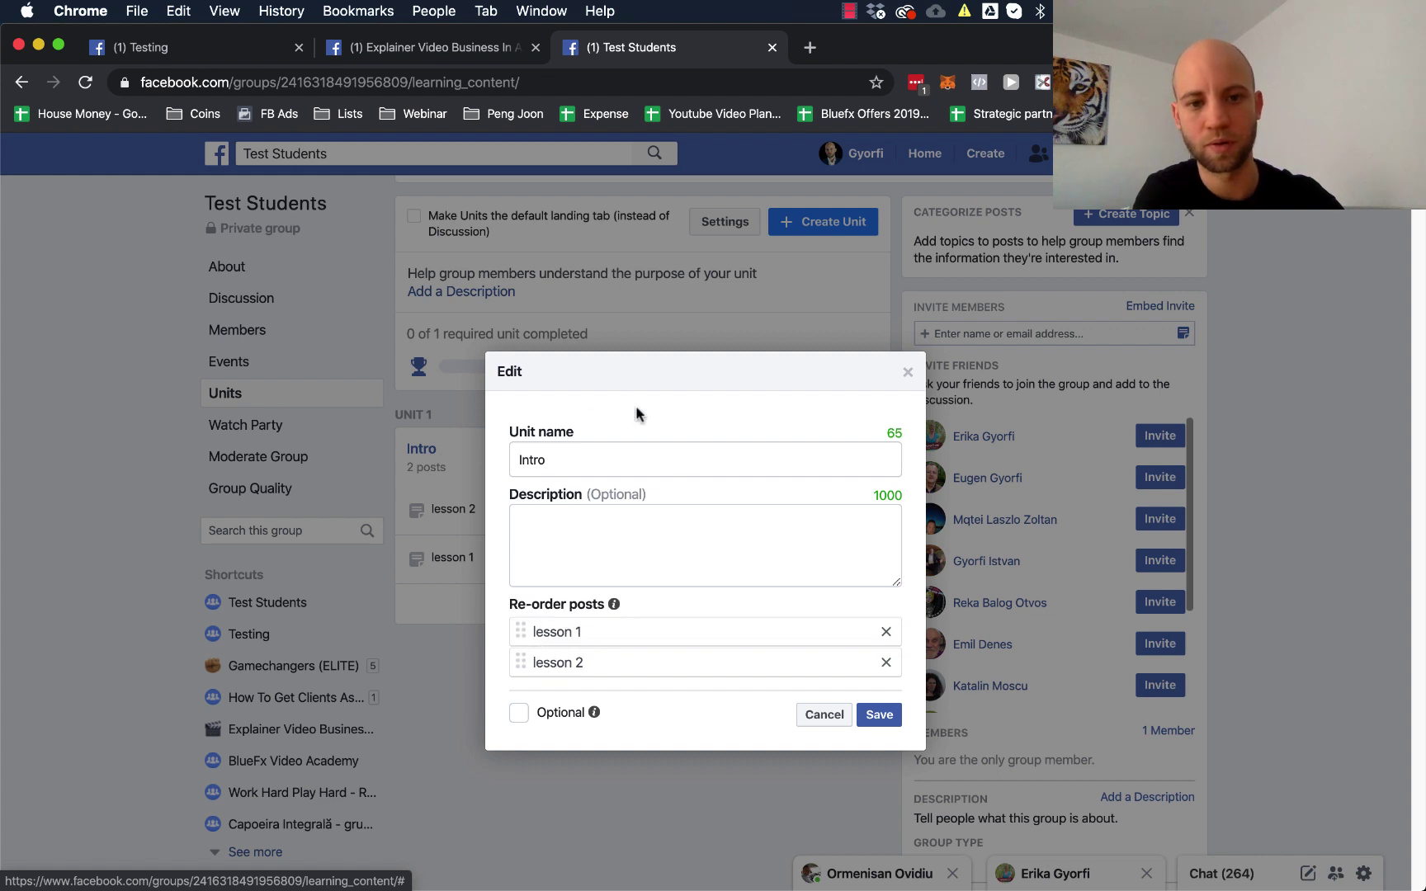
pyautogui.click(882, 717)
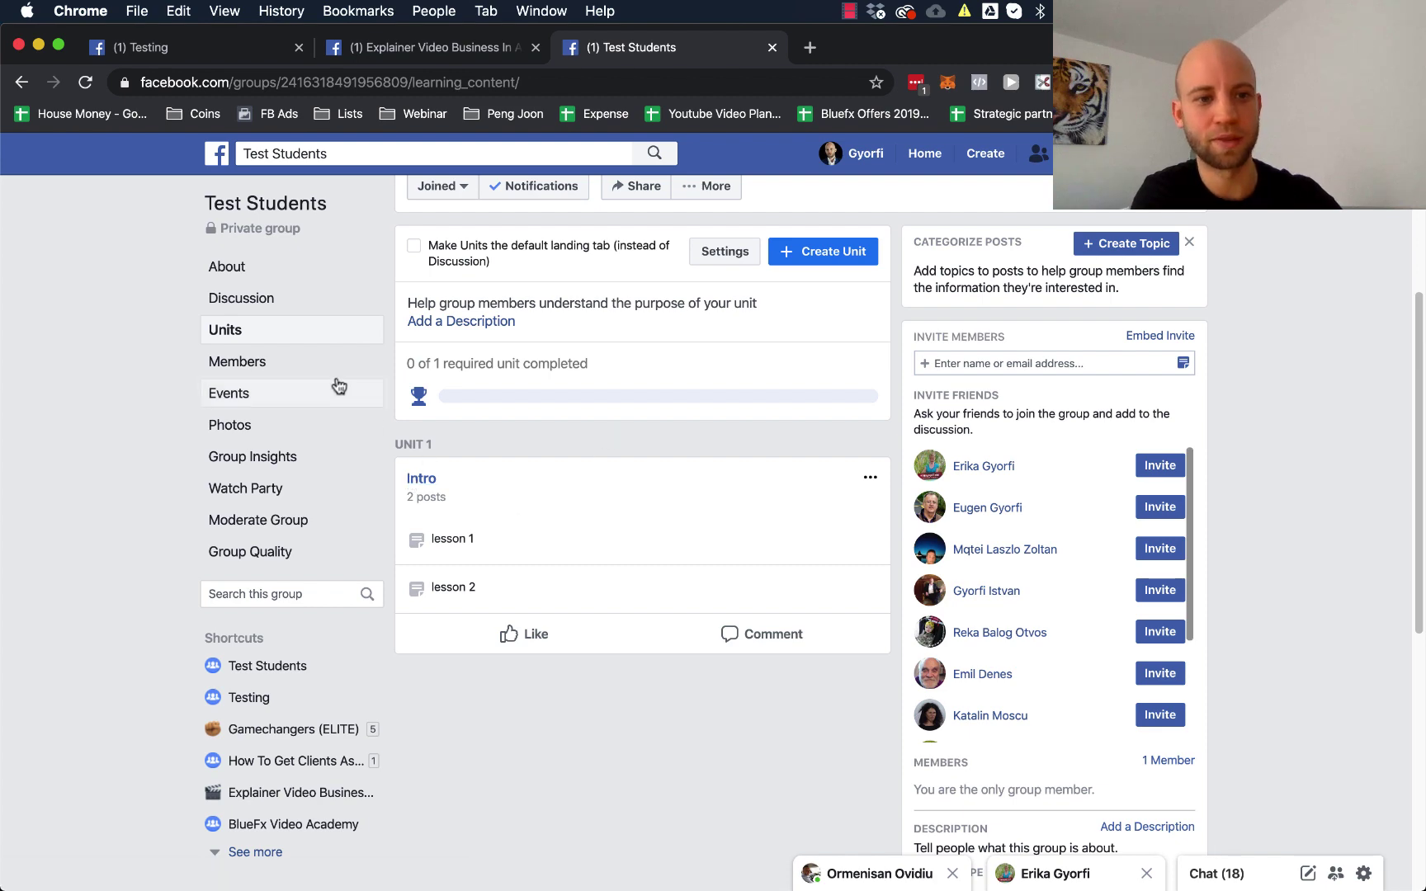
# - Create a second learning unit named "Advanced topics" in the Test Students group
pyautogui.click(850, 257)
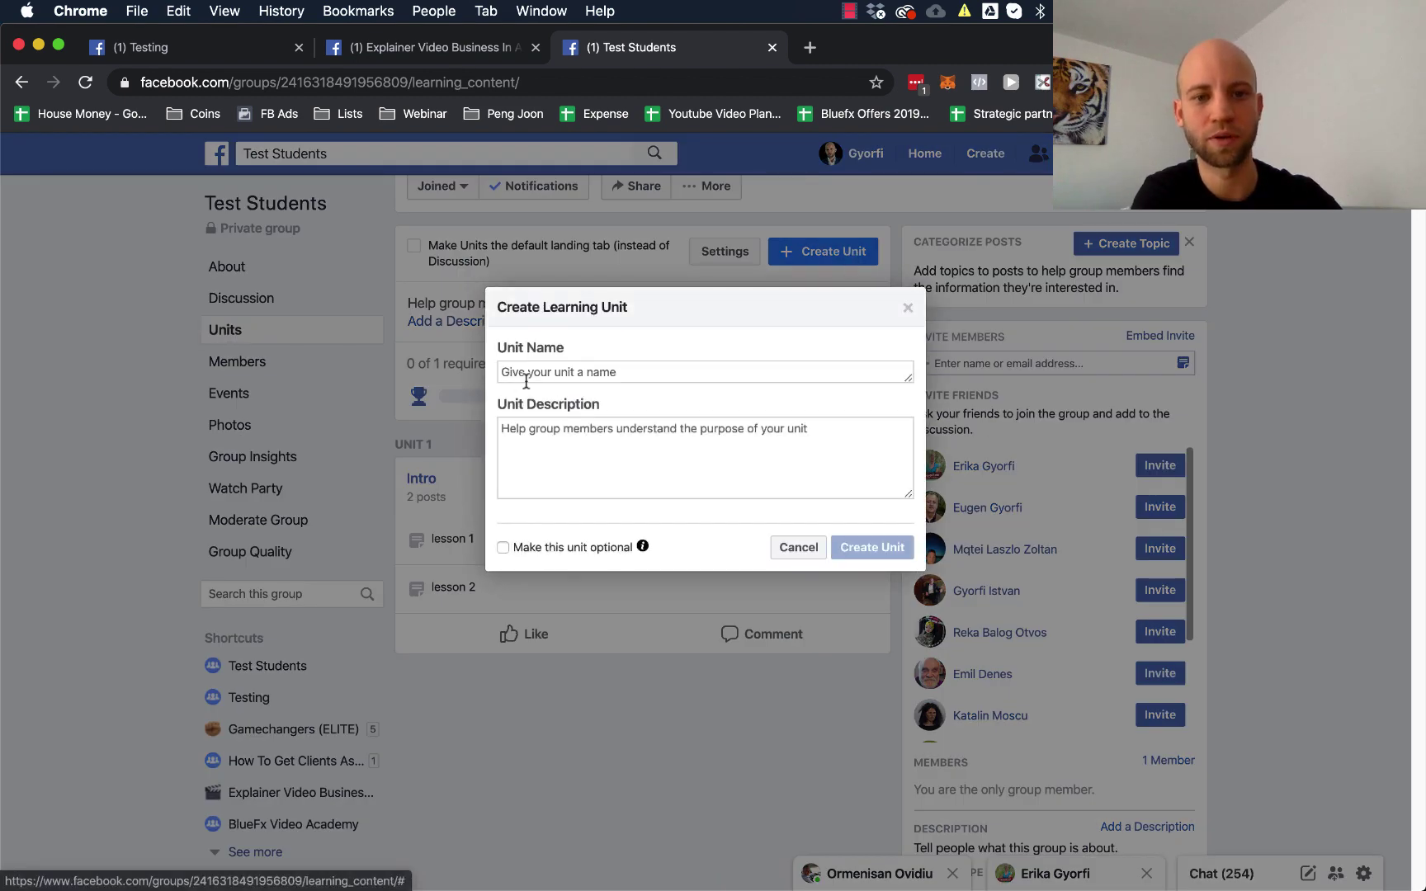
pyautogui.click(534, 378)
pyautogui.write('Advanced topics')
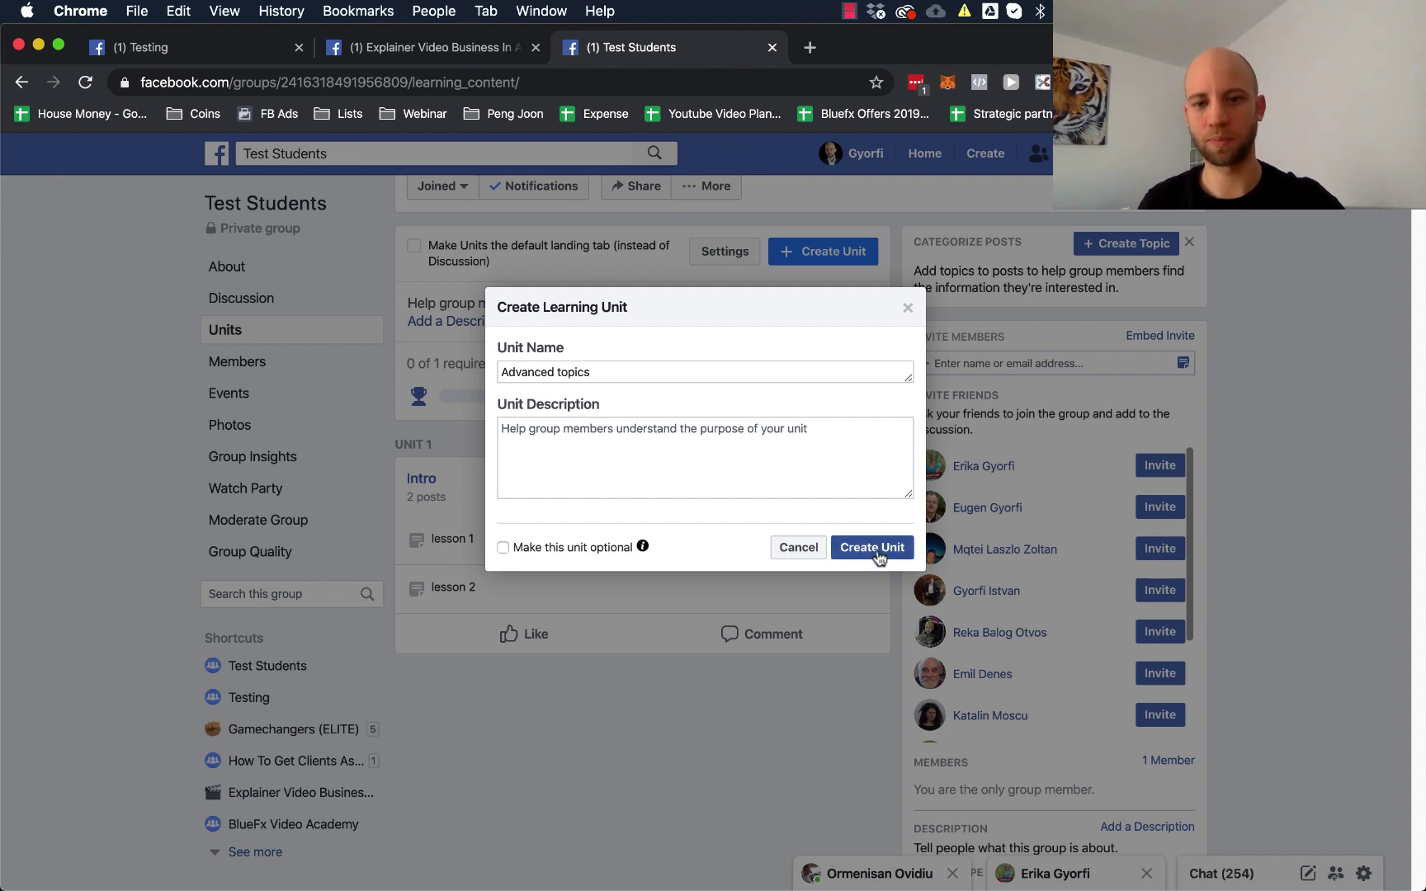
pyautogui.click(875, 551)
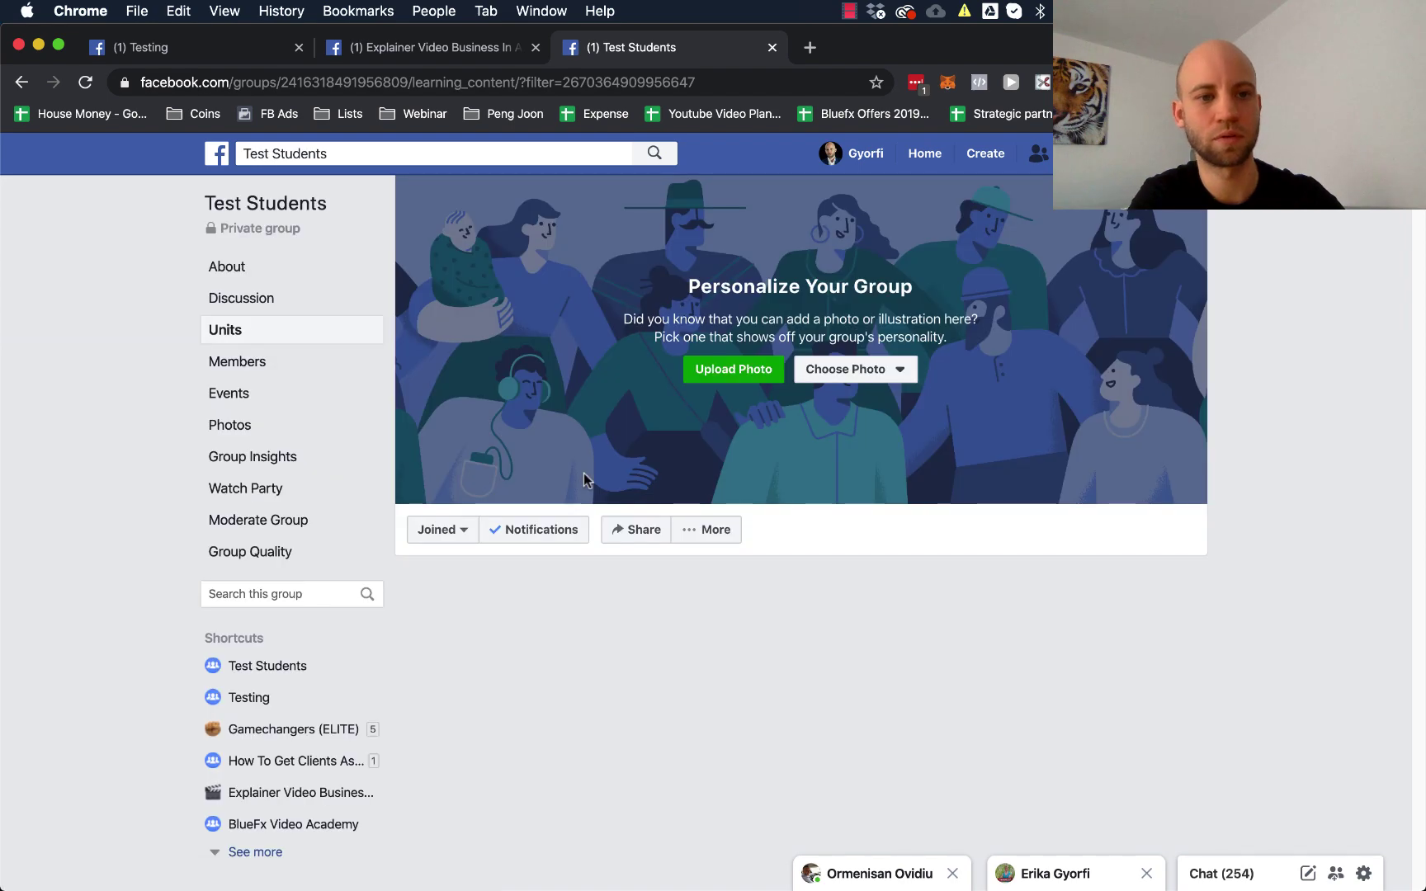
# - Return to the Units overview and examine how the Intro and Advanced topics units are arranged
pyautogui.click(239, 331)
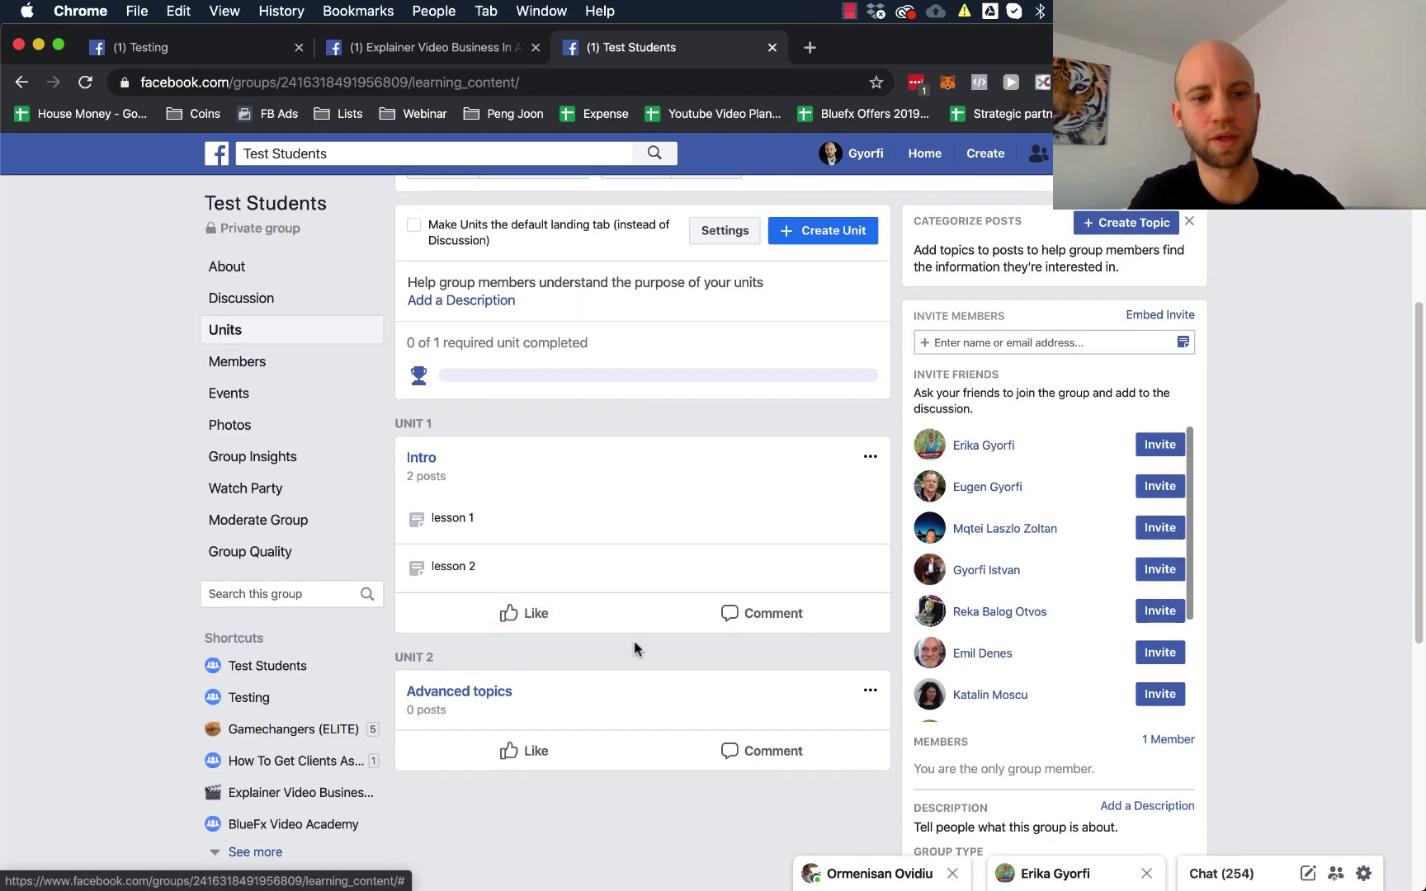
pyautogui.scroll(-3, 473, 482)
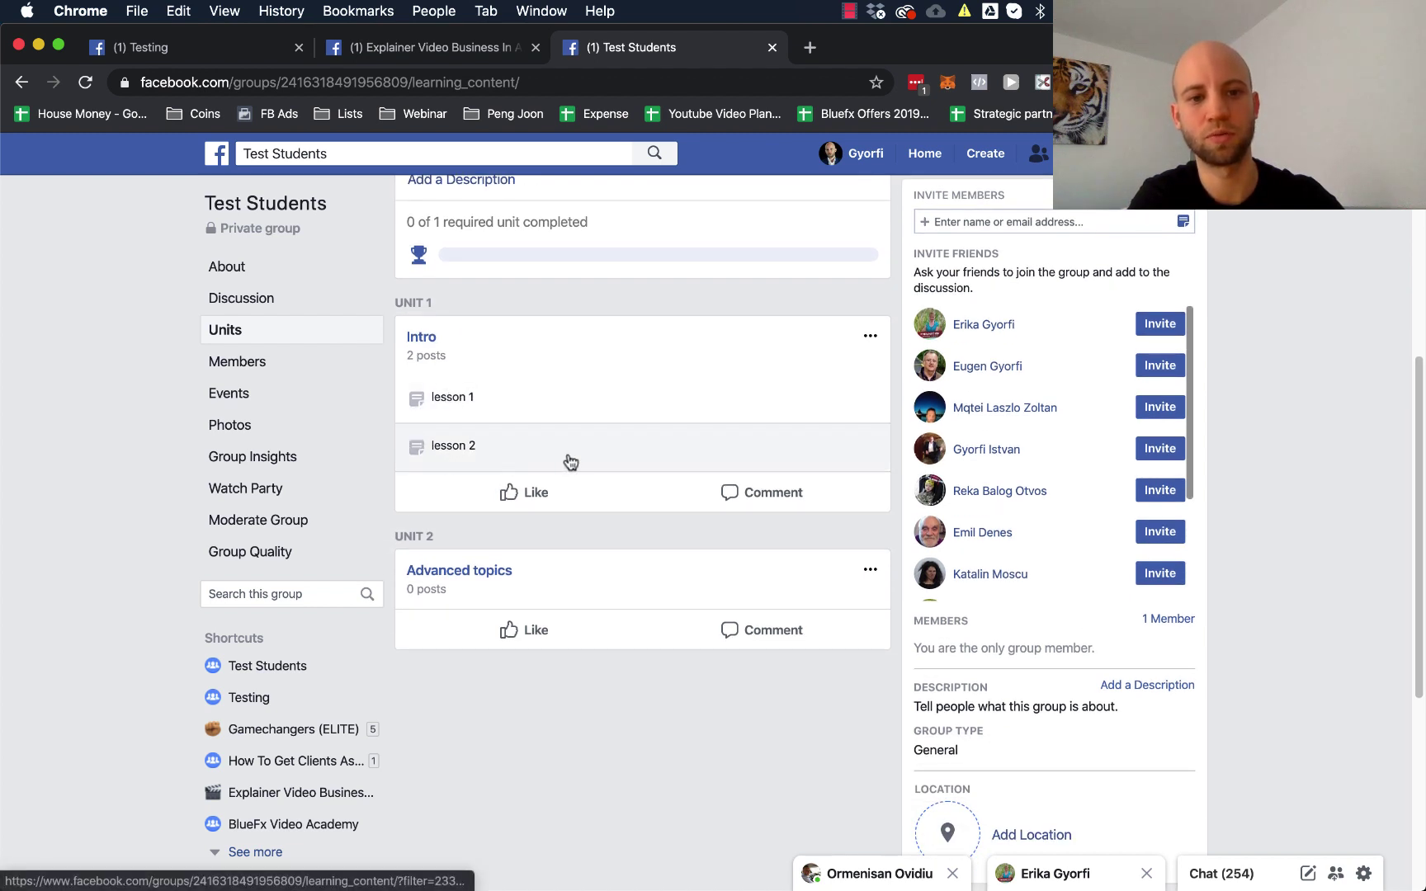
pyautogui.scroll(-2, 564, 501)
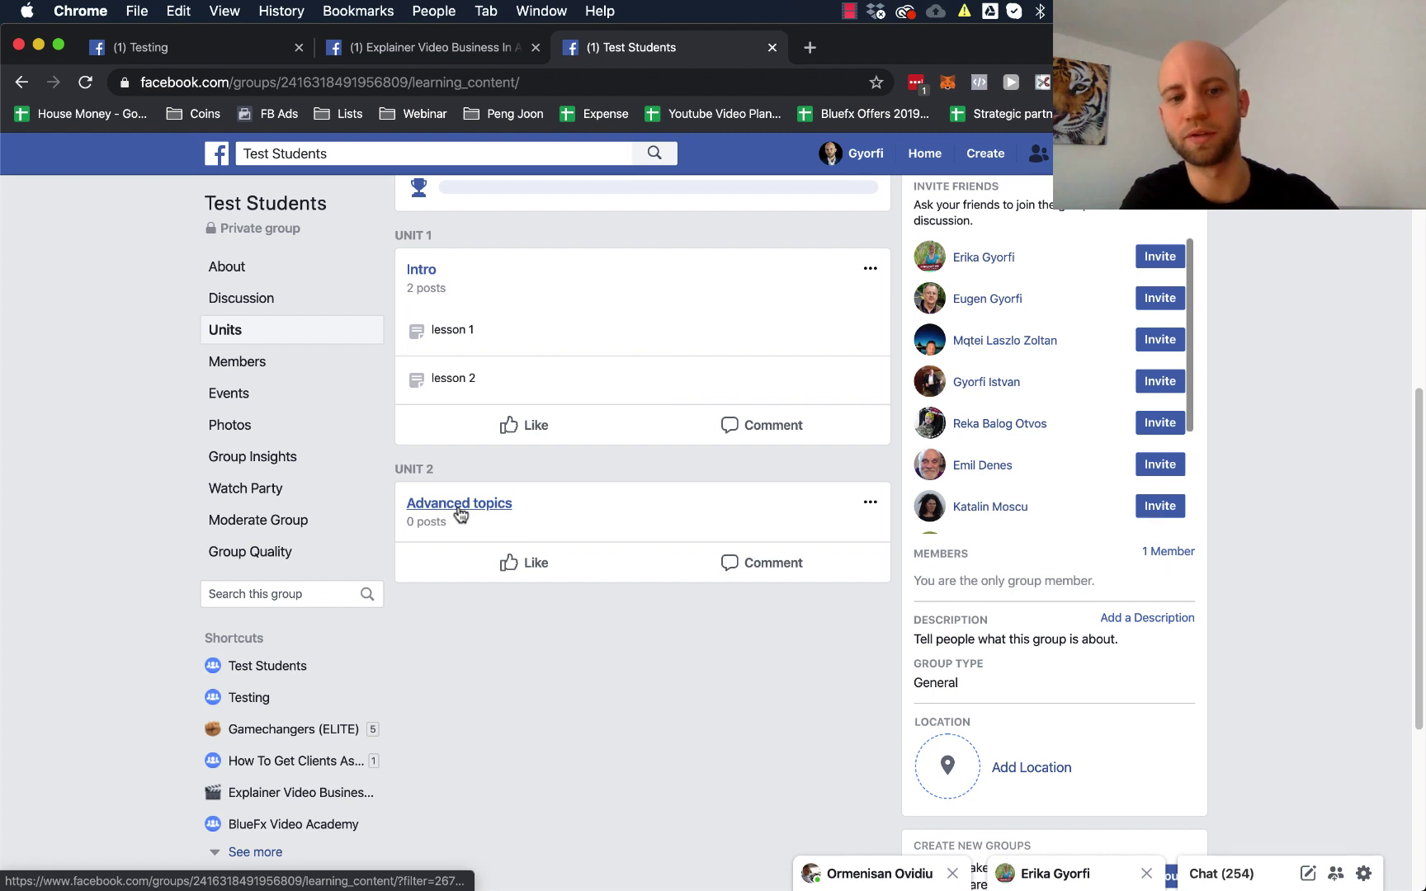
pyautogui.moveTo(484, 560)
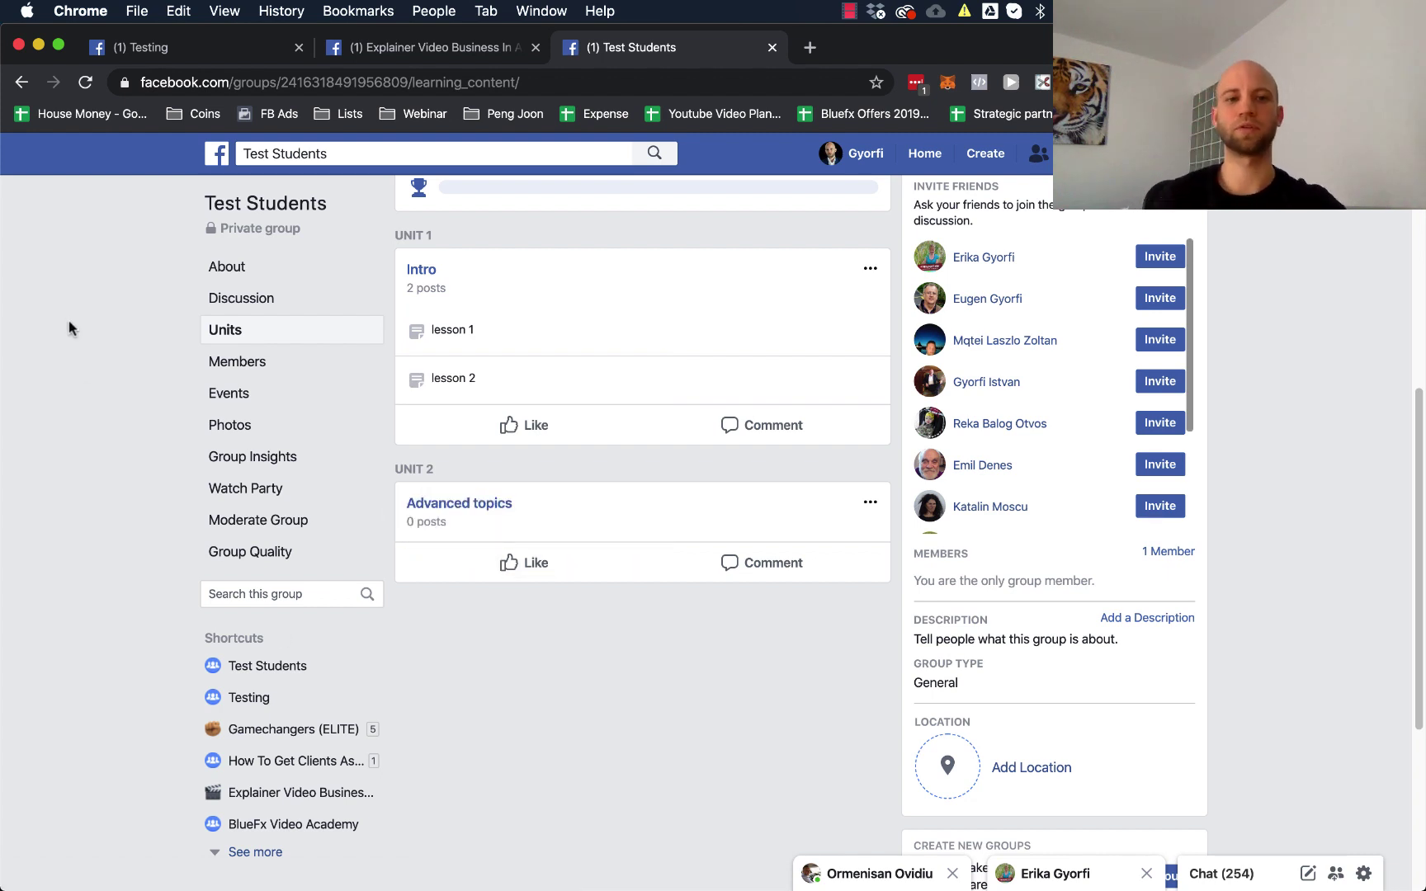
pyautogui.scroll(1, 108, 400)
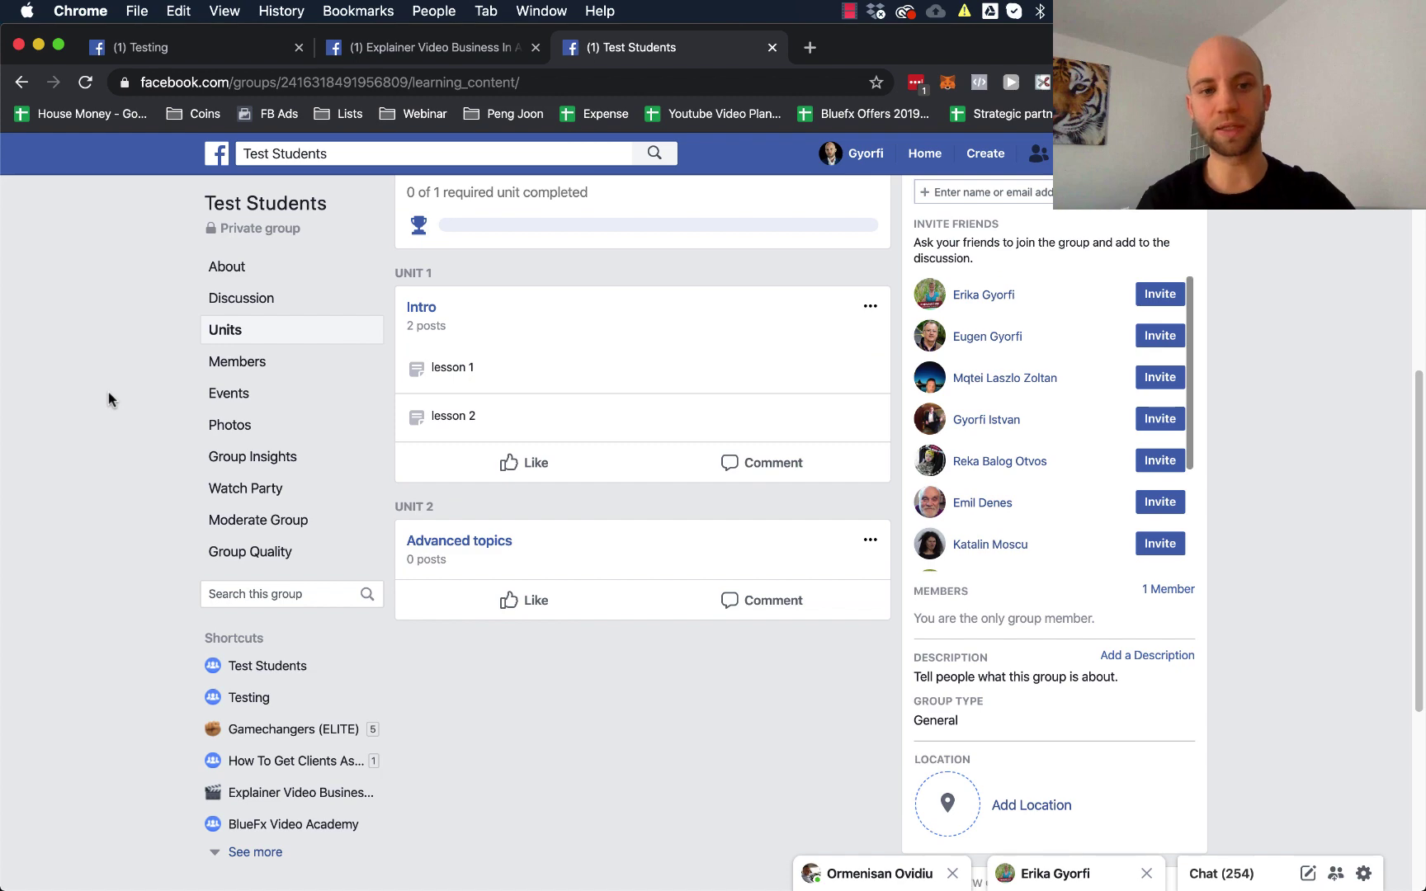
# - Switch to the Explainer Video Business In A Box group and look through its course units as an example
pyautogui.click(455, 48)
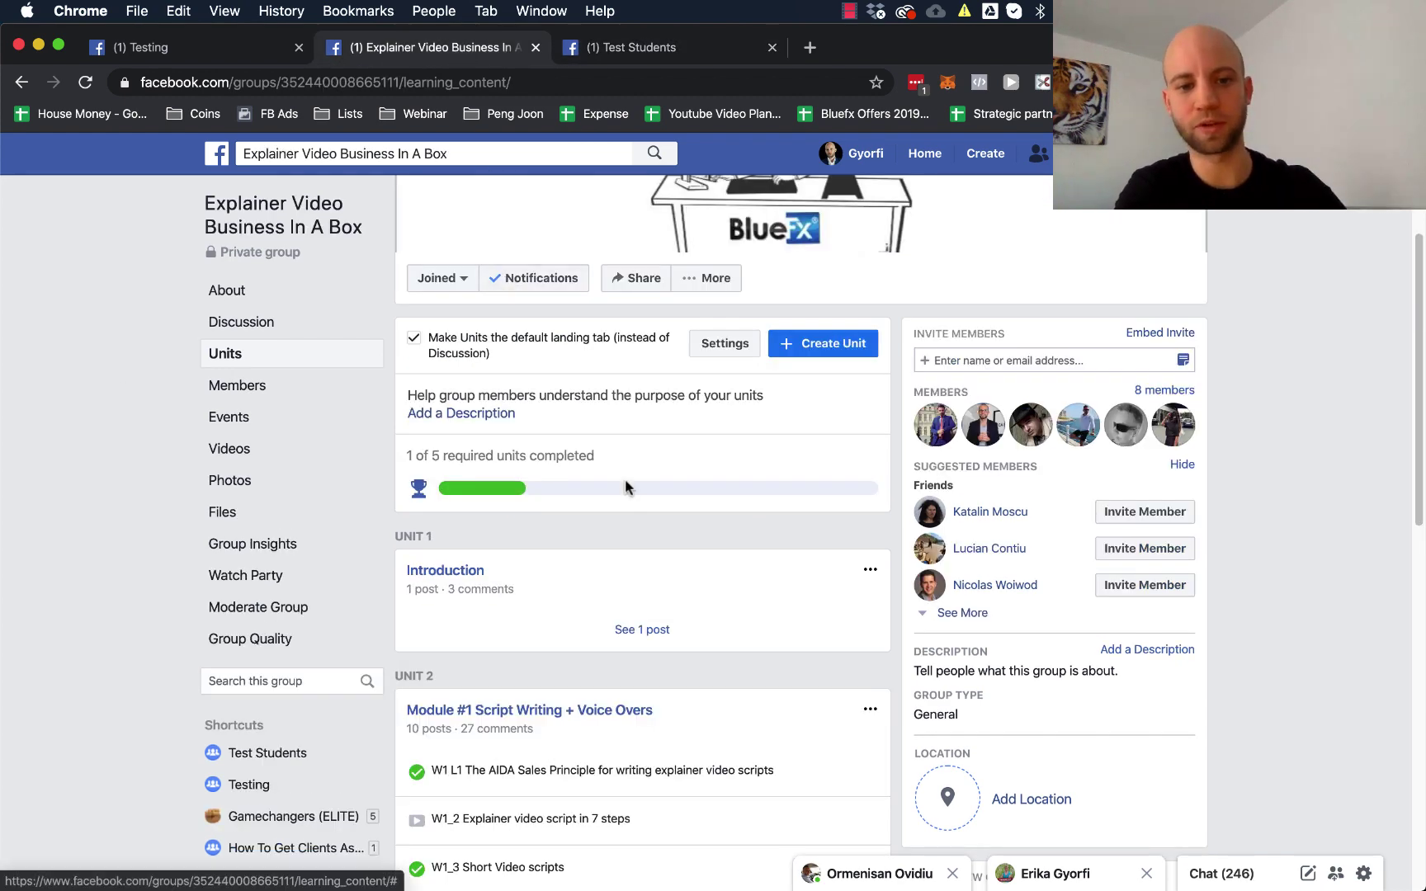
pyautogui.scroll(-5, 625, 488)
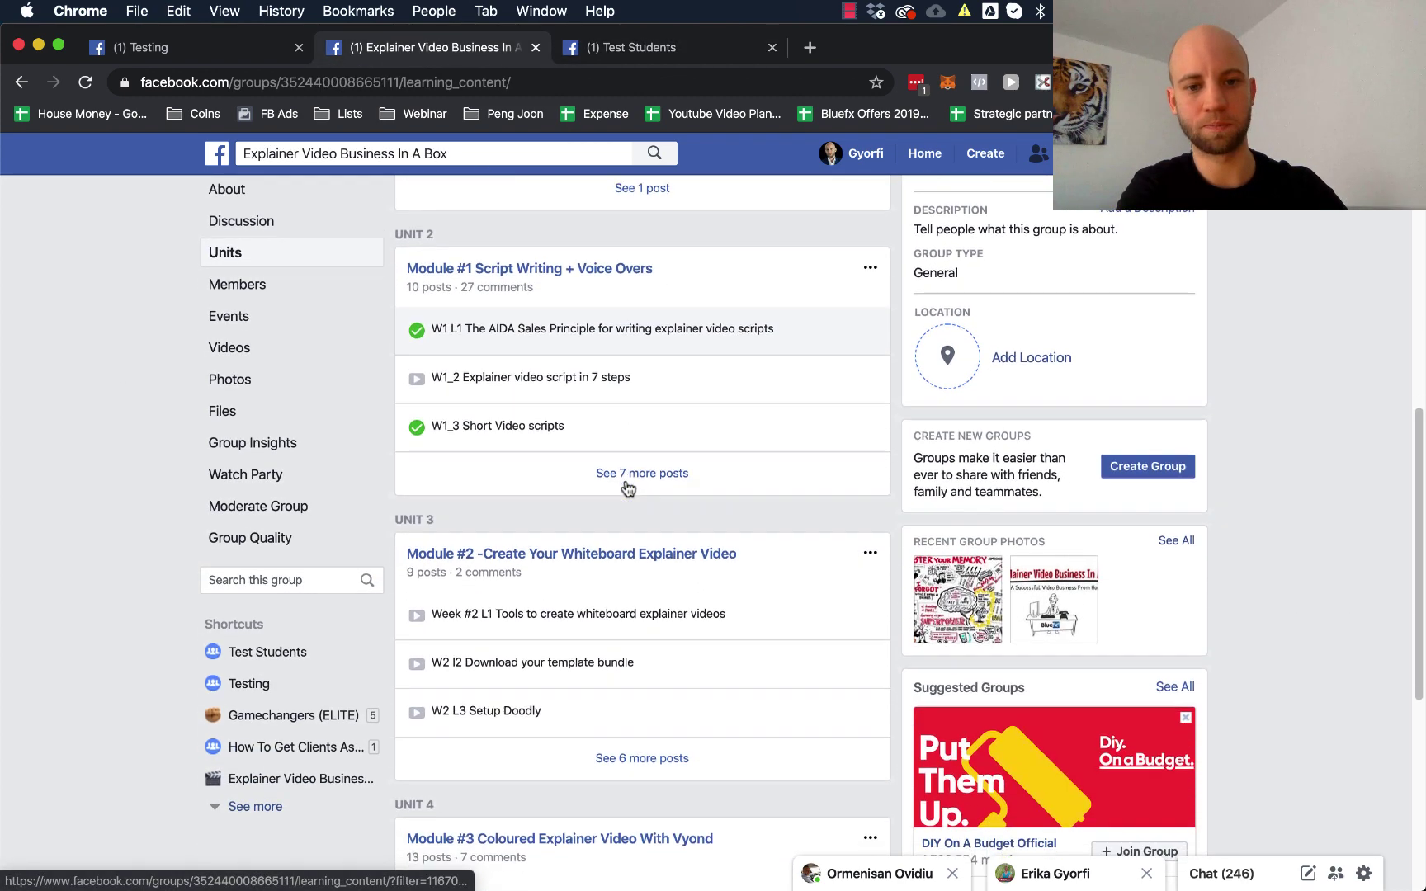
pyautogui.scroll(-2, 627, 489)
pyautogui.scroll(3, 627, 489)
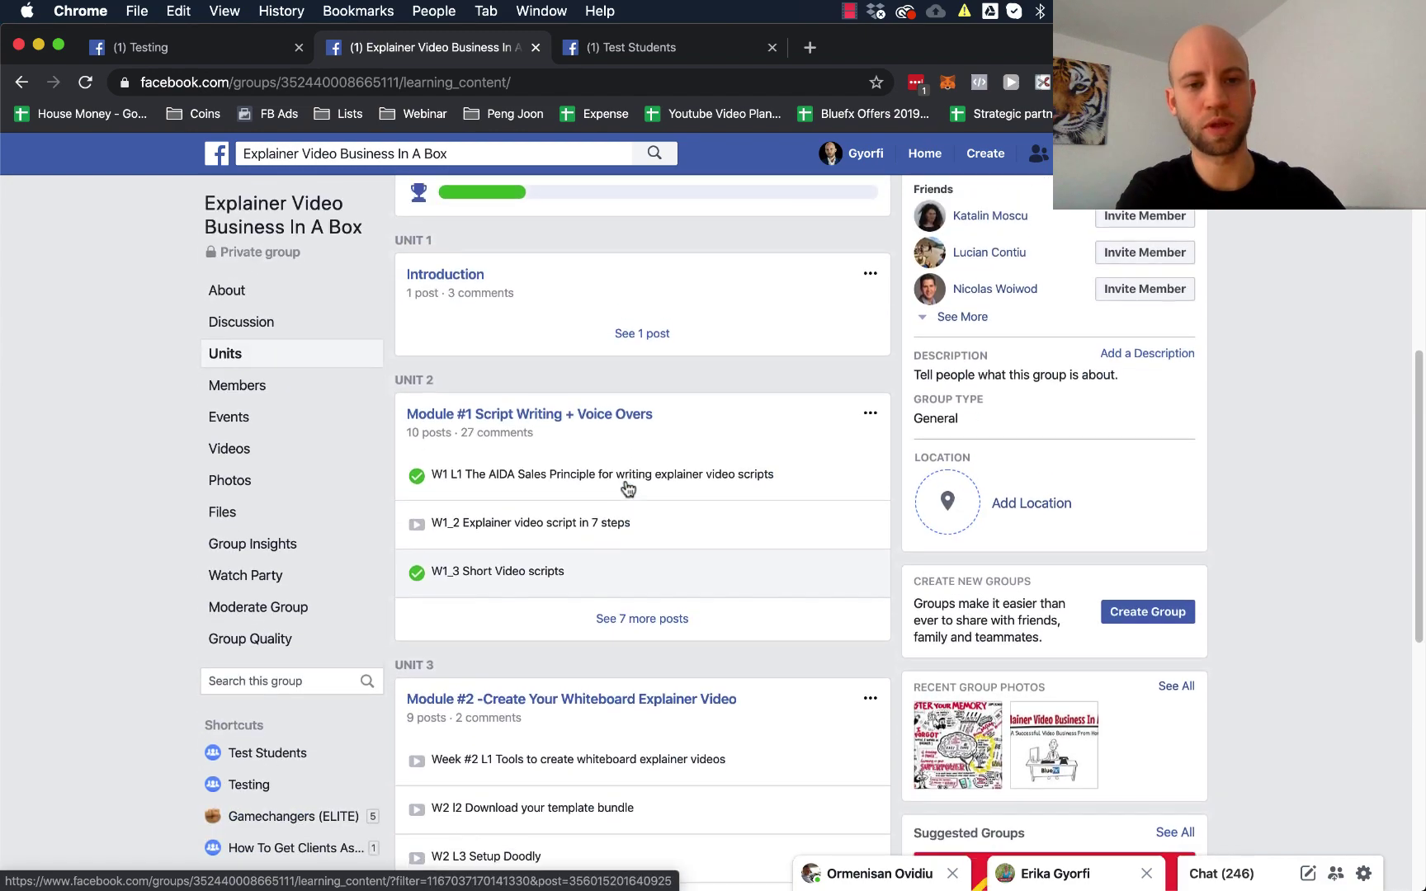
pyautogui.scroll(-7, 627, 488)
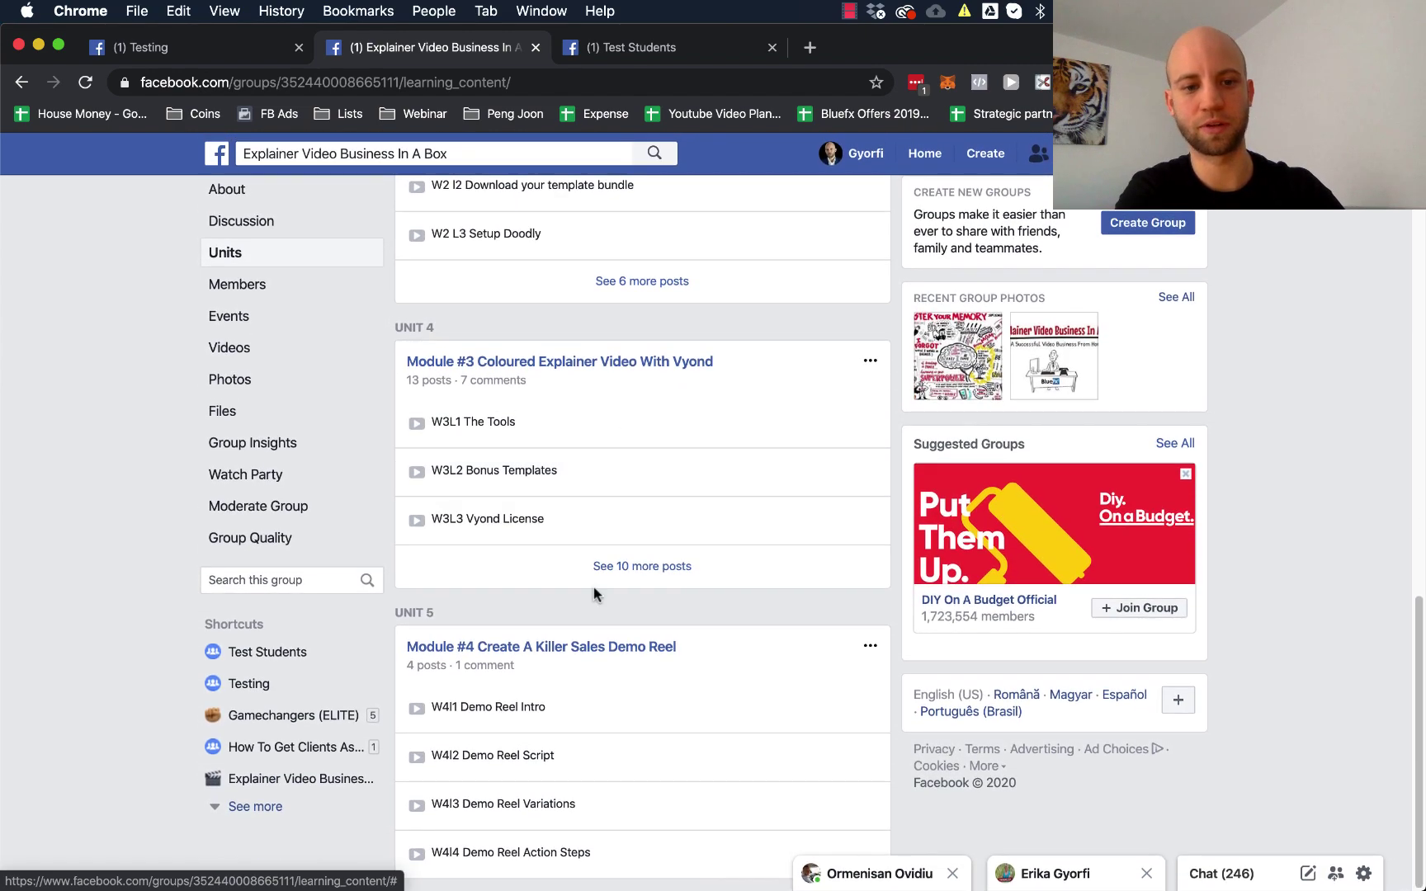
pyautogui.scroll(15, 594, 587)
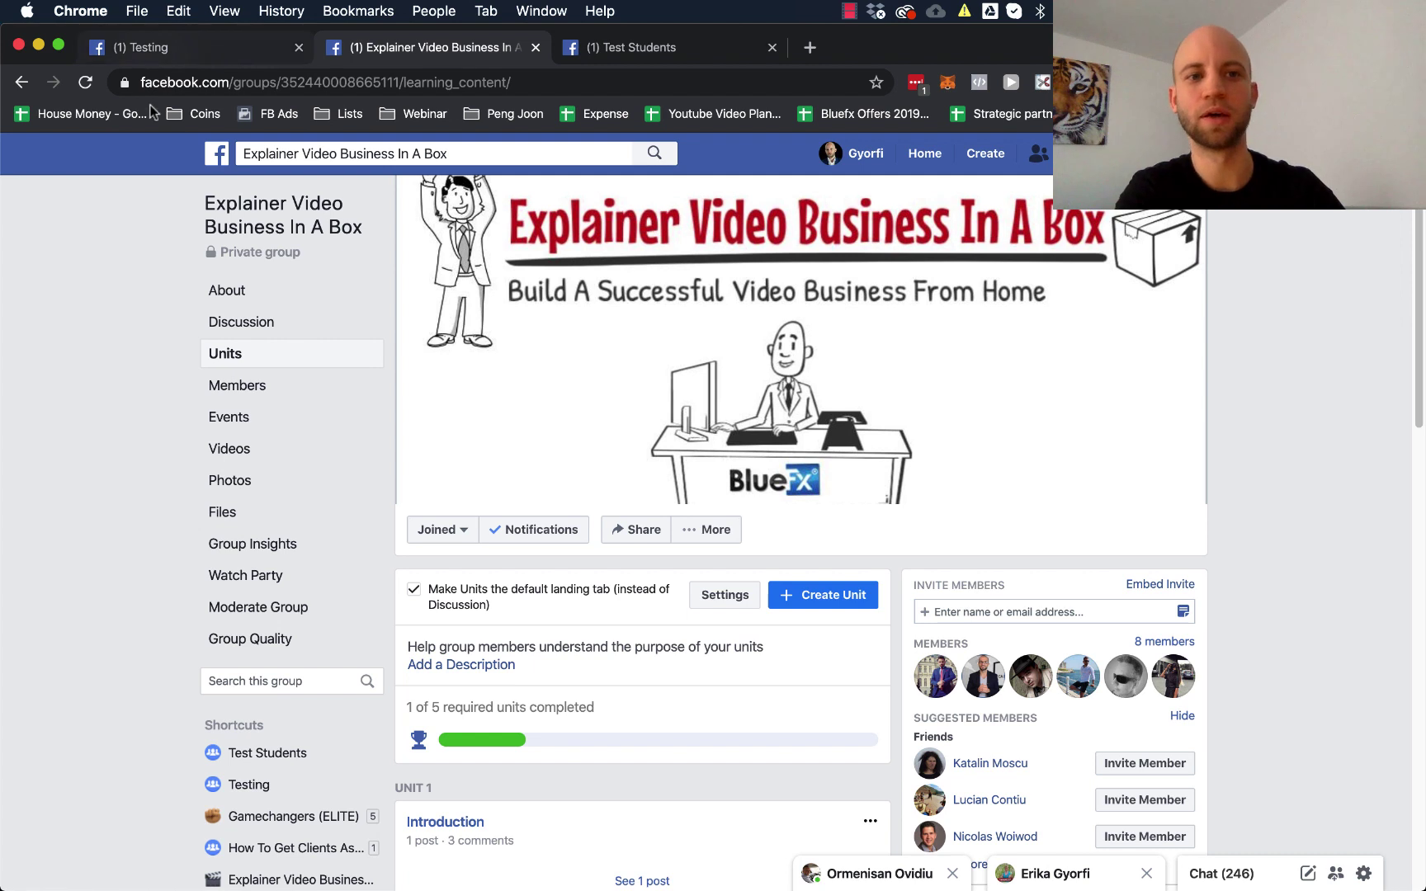